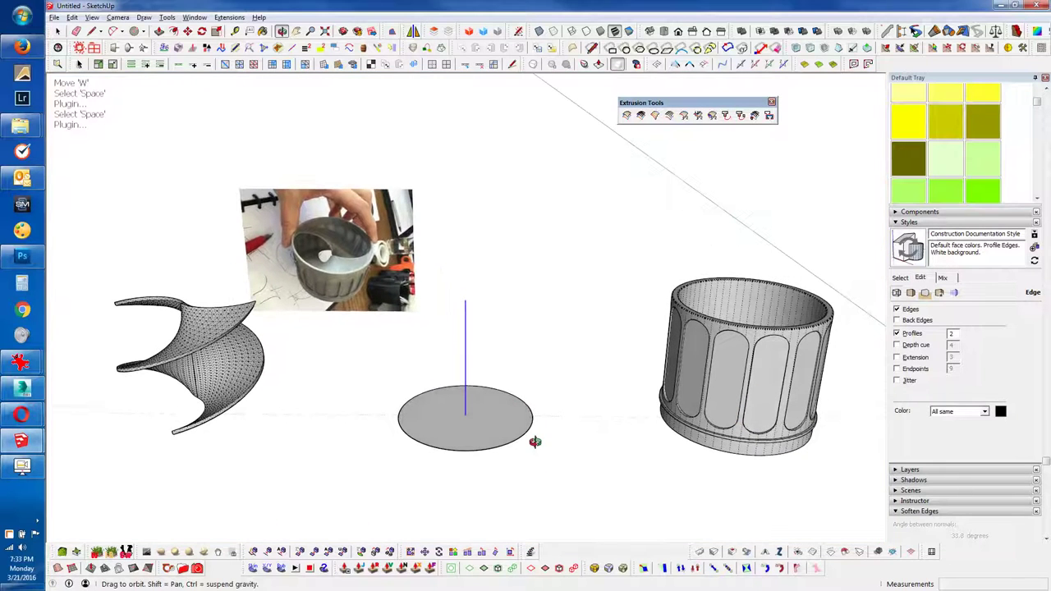
Step: Orbit around the scene to centre the twisted spiral surface beside the disc and casing
key("space")
scroll(269, 251, "up", 5)
scroll(474, 398, "up", 3)
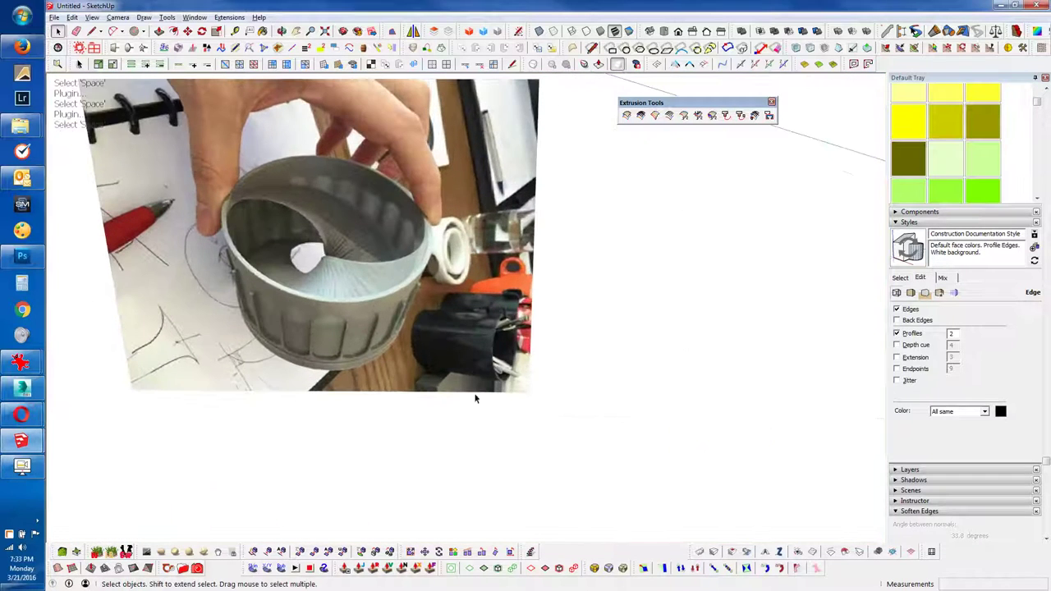
scroll(375, 231, "down", 5)
middle_click_drag(553, 479, 604, 505)
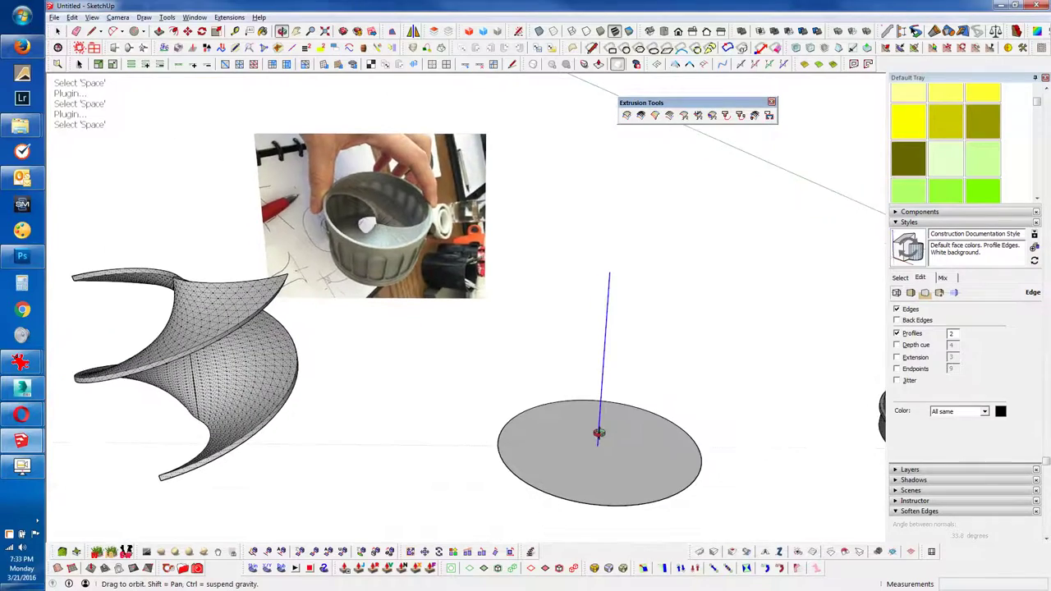
mouse_move(342, 425)
middle_mouse_down()
mouse_move(417, 430)
mouse_move(394, 518)
mouse_move(326, 425)
mouse_move(305, 376)
mouse_move(598, 453)
mouse_move(492, 164)
mouse_move(452, 116)
mouse_move(547, 265)
mouse_move(535, 281)
mouse_move(487, 266)
middle_mouse_up()
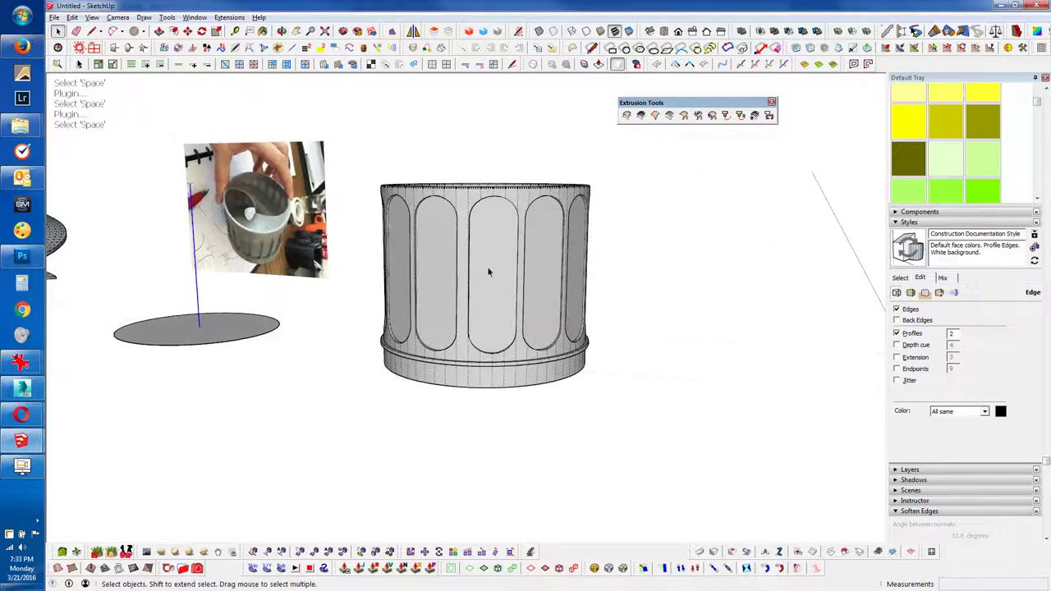
scroll(487, 241, "up", 2)
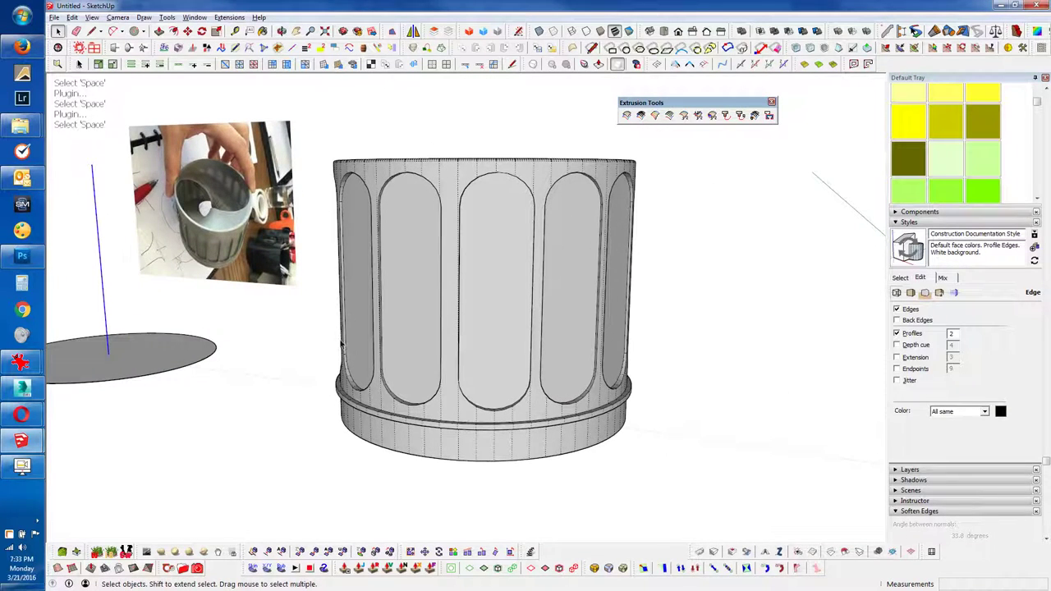
mouse_move(432, 321)
middle_mouse_down()
mouse_move(460, 427)
mouse_move(525, 340)
mouse_move(436, 403)
mouse_move(622, 394)
mouse_move(678, 427)
middle_mouse_up()
middle_click_drag(477, 366, 656, 374)
middle_click_drag(291, 453, 696, 484)
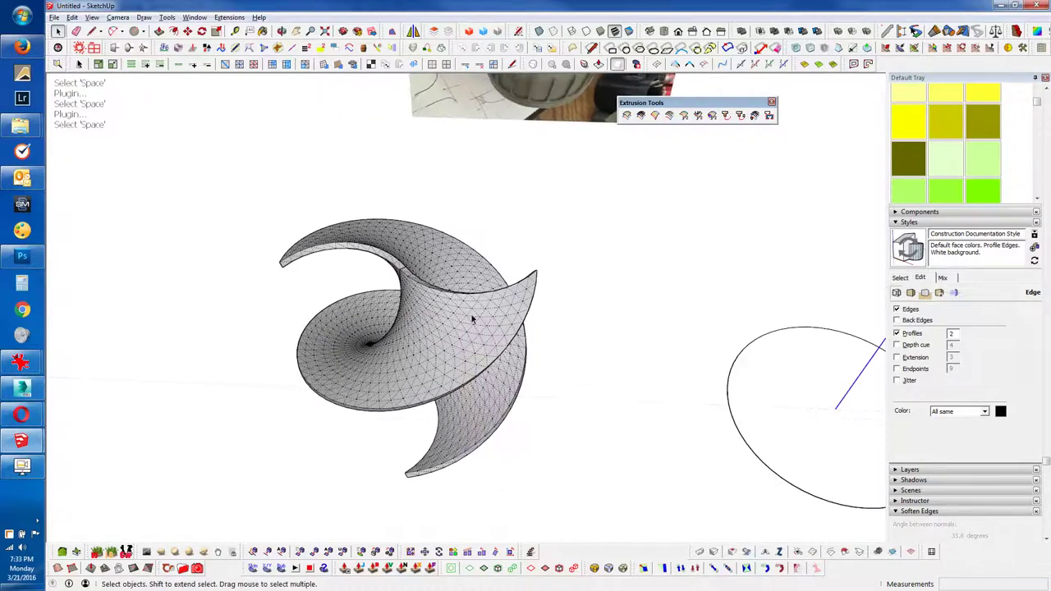
scroll(470, 313, "up", 2)
mouse_move(469, 356)
middle_mouse_down()
mouse_move(369, 160)
mouse_move(413, 336)
mouse_move(444, 393)
middle_mouse_up()
Step: Select both twisted-surface solid groups and read the 3.5912 cubic-foot volume in Entity Info
left_click(422, 434)
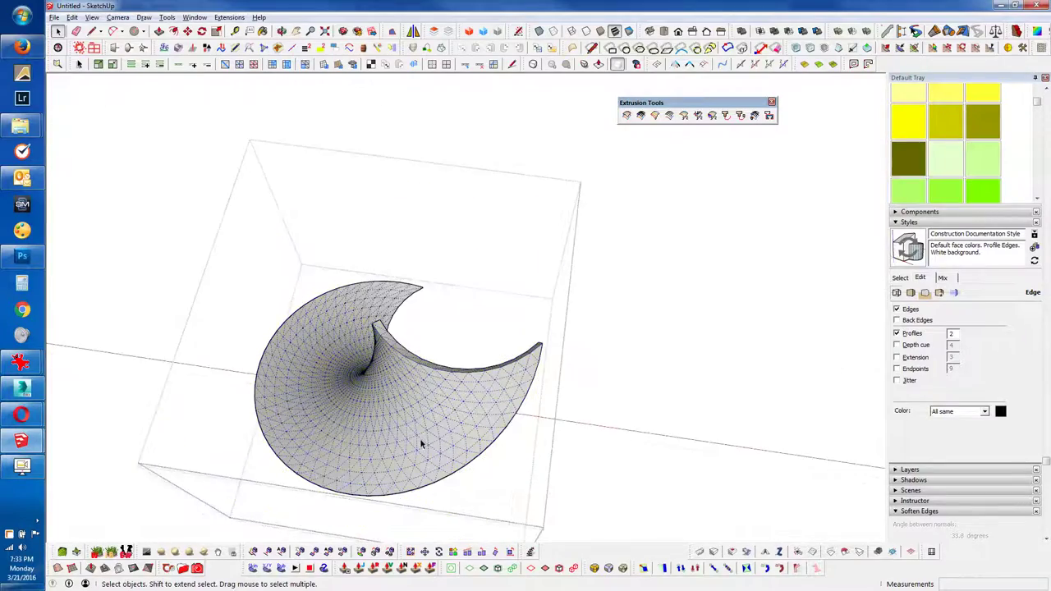
mouse_move(420, 438)
middle_mouse_down()
mouse_move(594, 432)
mouse_move(167, 169)
mouse_move(502, 213)
mouse_move(633, 169)
mouse_move(89, 157)
mouse_move(488, 146)
mouse_move(221, 271)
mouse_move(255, 439)
mouse_move(413, 305)
mouse_move(421, 78)
mouse_move(536, 136)
mouse_move(430, 270)
mouse_move(277, 502)
mouse_move(424, 434)
mouse_move(458, 463)
mouse_move(320, 429)
mouse_move(370, 370)
mouse_move(500, 288)
mouse_move(673, 216)
mouse_move(456, 126)
mouse_move(501, 399)
middle_mouse_up()
left_click(365, 394)
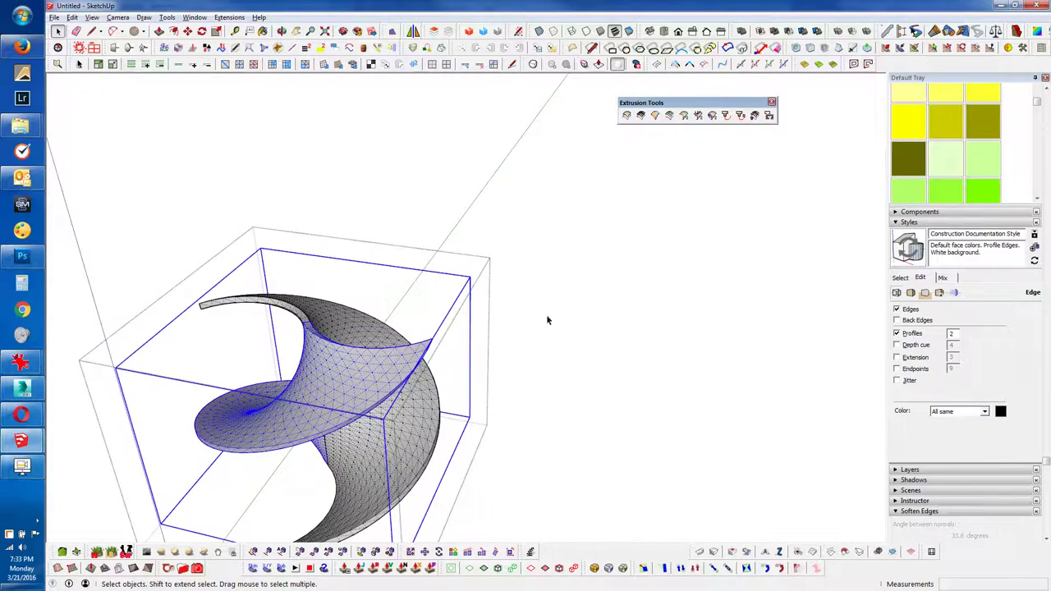
scroll(862, 247, "up", 3)
scroll(1008, 271, "up", 5)
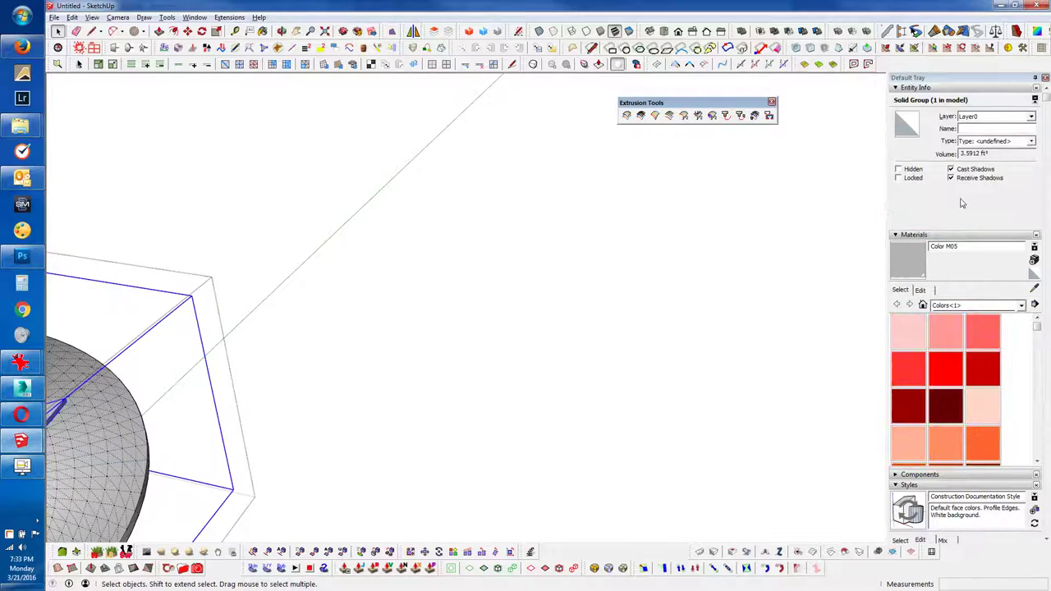
scroll(460, 394, "down", 3)
scroll(460, 394, "down", 2)
left_click(486, 421, "shift")
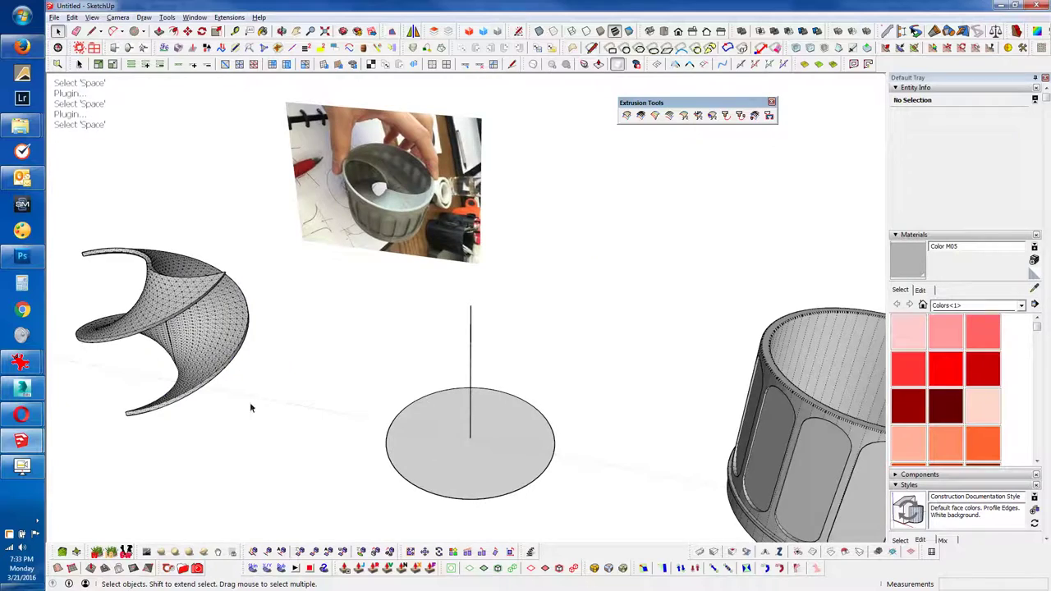
mouse_move(250, 407)
middle_mouse_down()
mouse_move(549, 382)
mouse_move(495, 457)
mouse_move(556, 531)
middle_mouse_up()
Step: Select the disc's roughly 5' 6" vertical axis line as the helix path and show the Draw menu
left_click(492, 435)
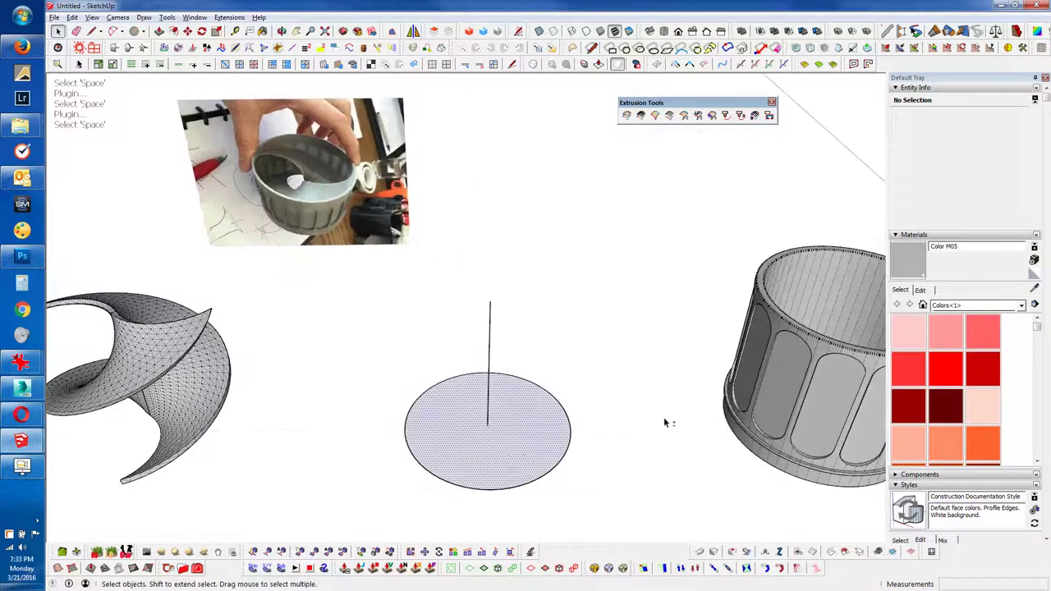
middle_click_drag(663, 422, 613, 336)
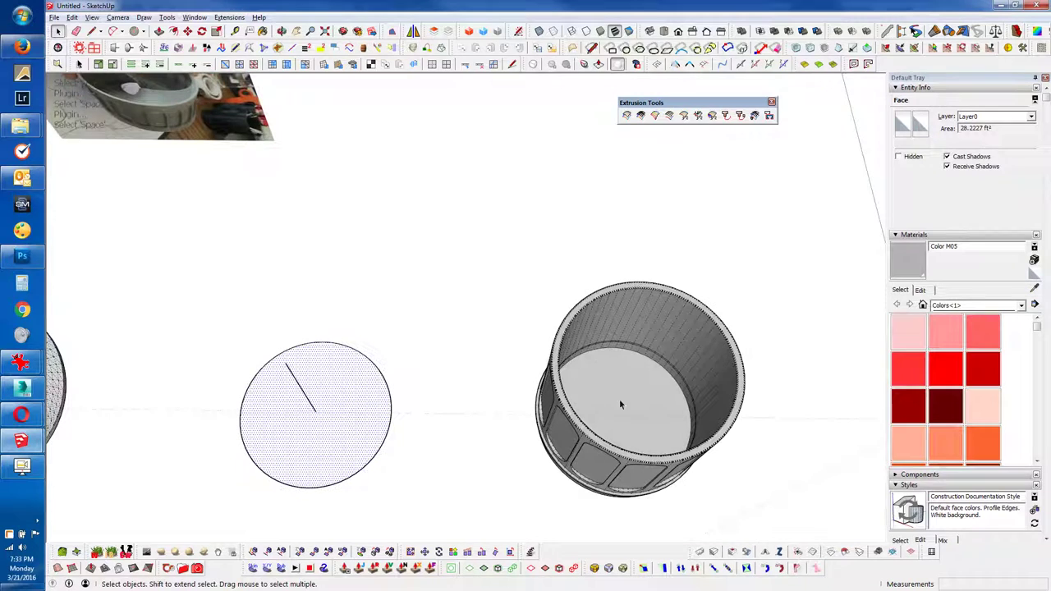
mouse_move(577, 457)
middle_mouse_down()
mouse_move(539, 441)
mouse_move(509, 318)
middle_mouse_up()
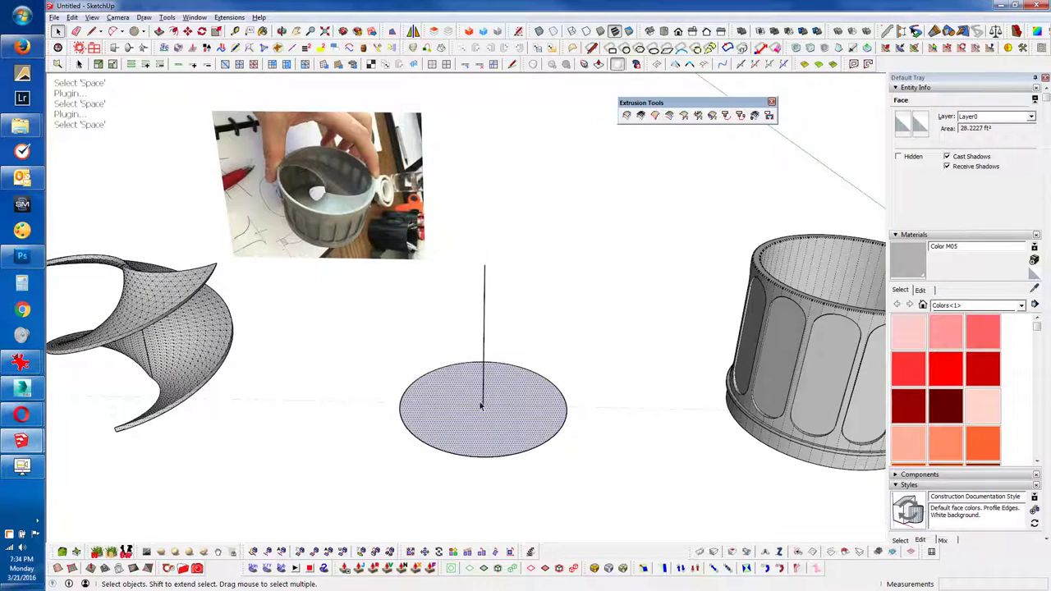
middle_click_drag(491, 495, 621, 282)
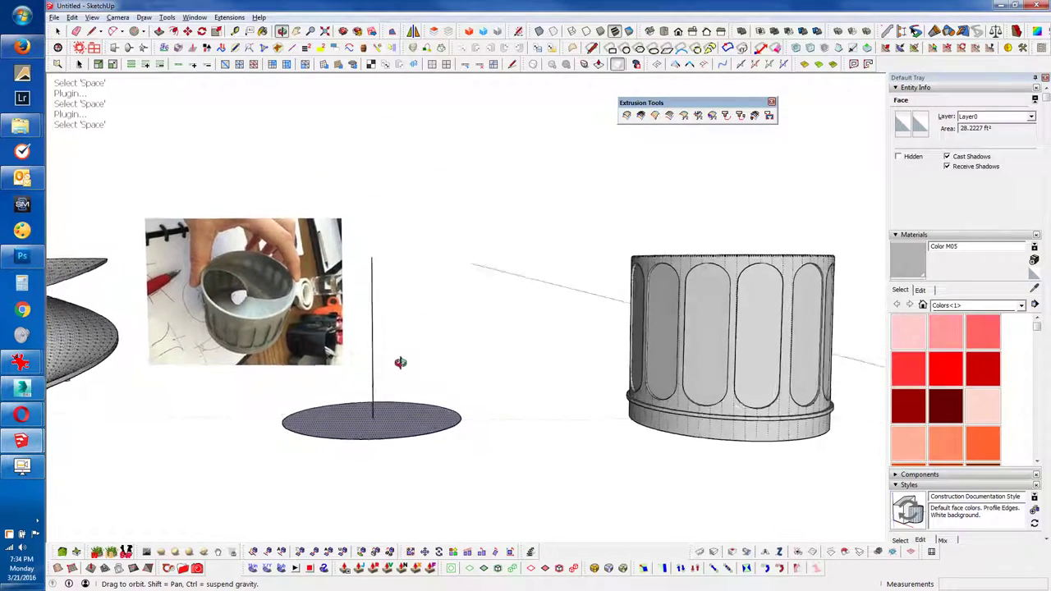
middle_click_drag(399, 364, 364, 340)
left_click(626, 448)
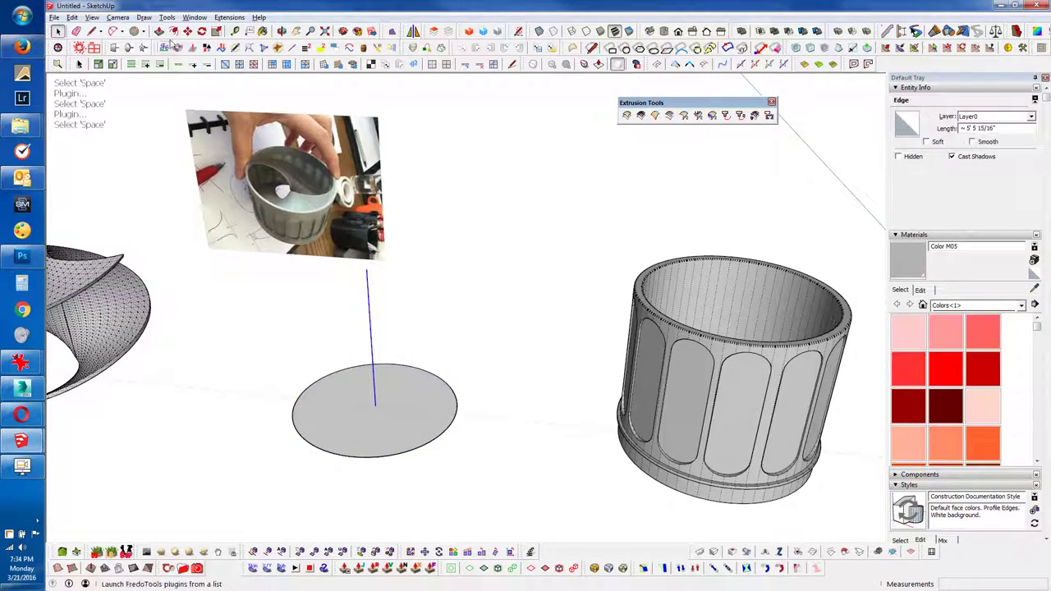
left_click(143, 17)
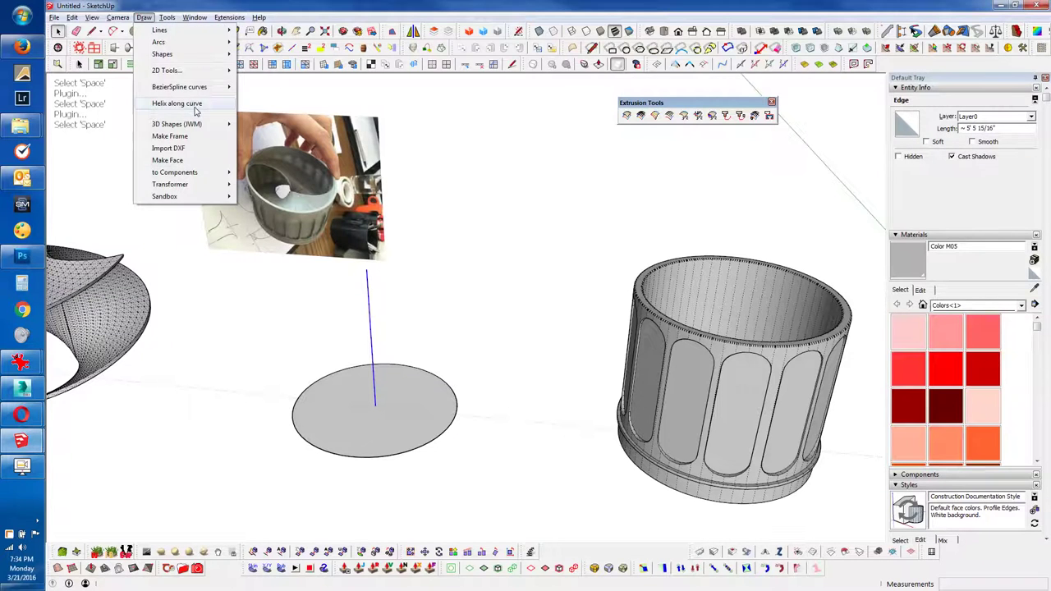
Step: Start Helix along curve and enter radius 36 and 0.75 laps
left_click(195, 104)
mouse_move(491, 171)
left_mouse_down()
mouse_move(502, 129)
mouse_move(487, 111)
left_mouse_up()
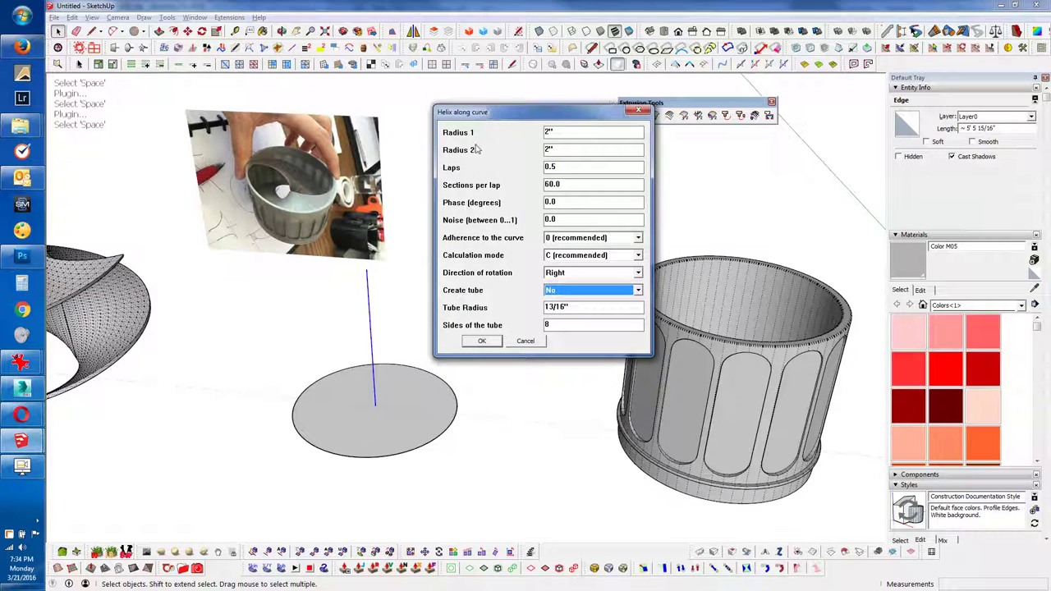
left_click_drag(593, 120, 596, 105)
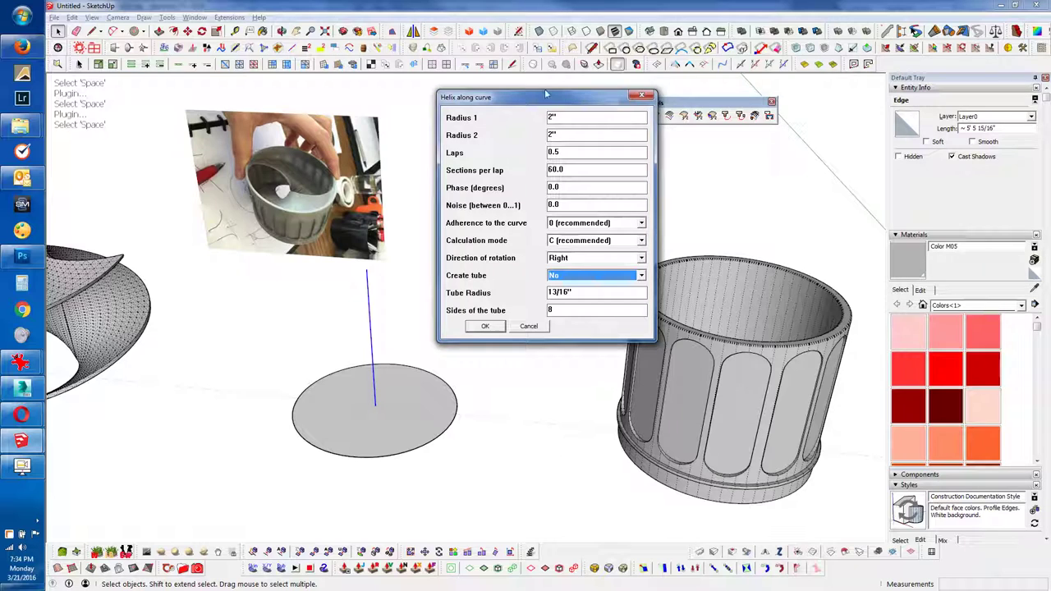
left_click_drag(543, 105, 565, 106)
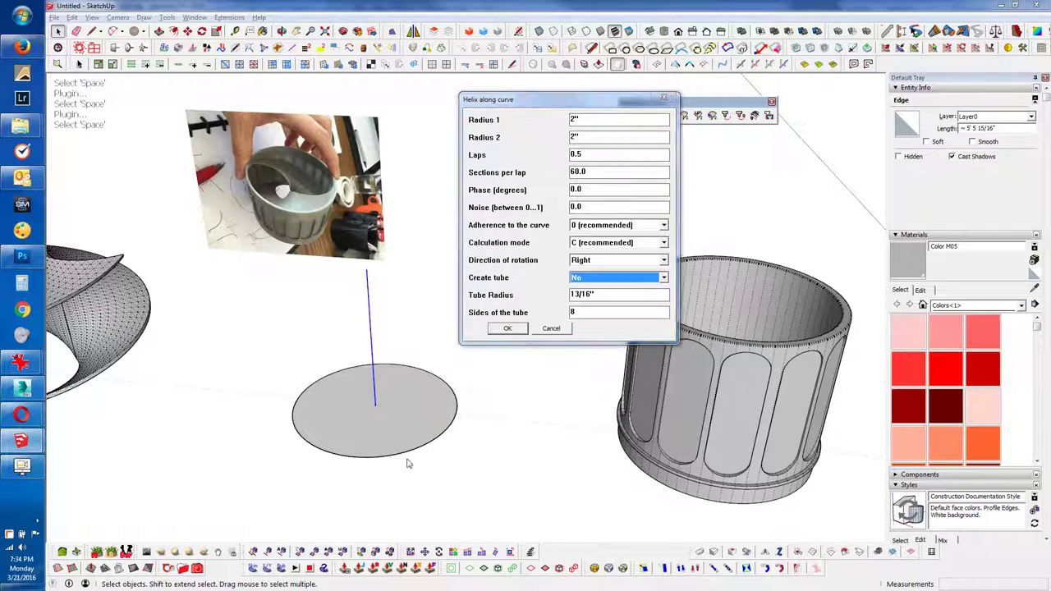
left_click(532, 121)
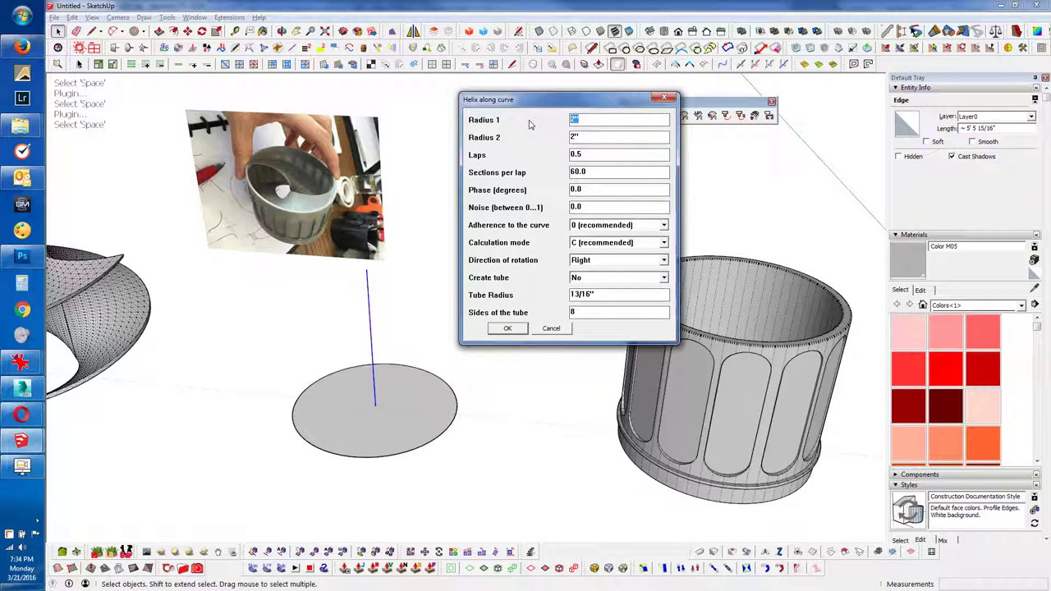
type("36")
key("Tab")
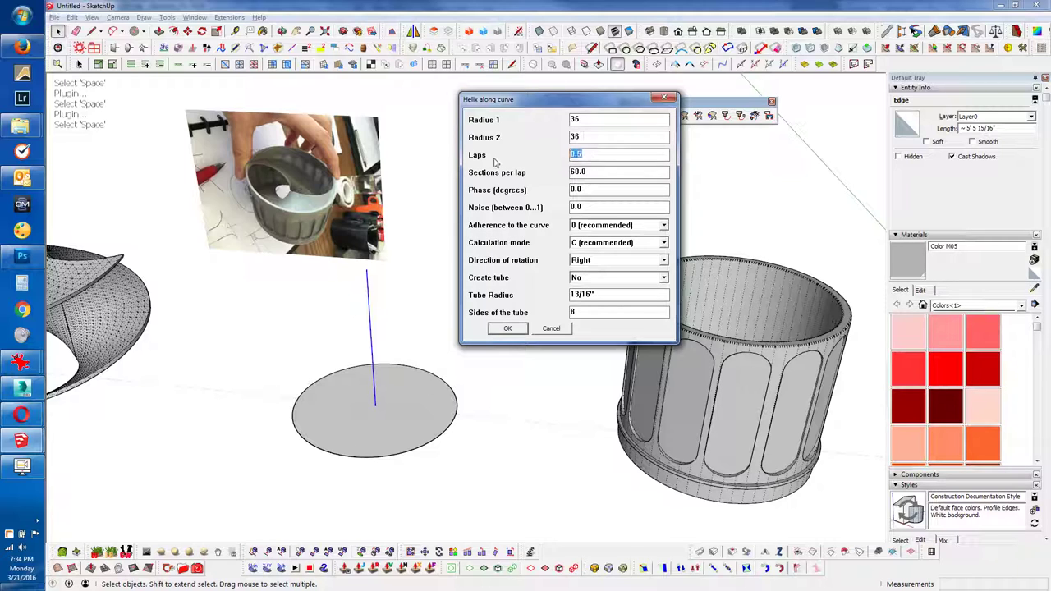
type(".75")
Step: Create the radius-36, 0.75-lap helix and orbit around it from several angles
left_click(507, 329)
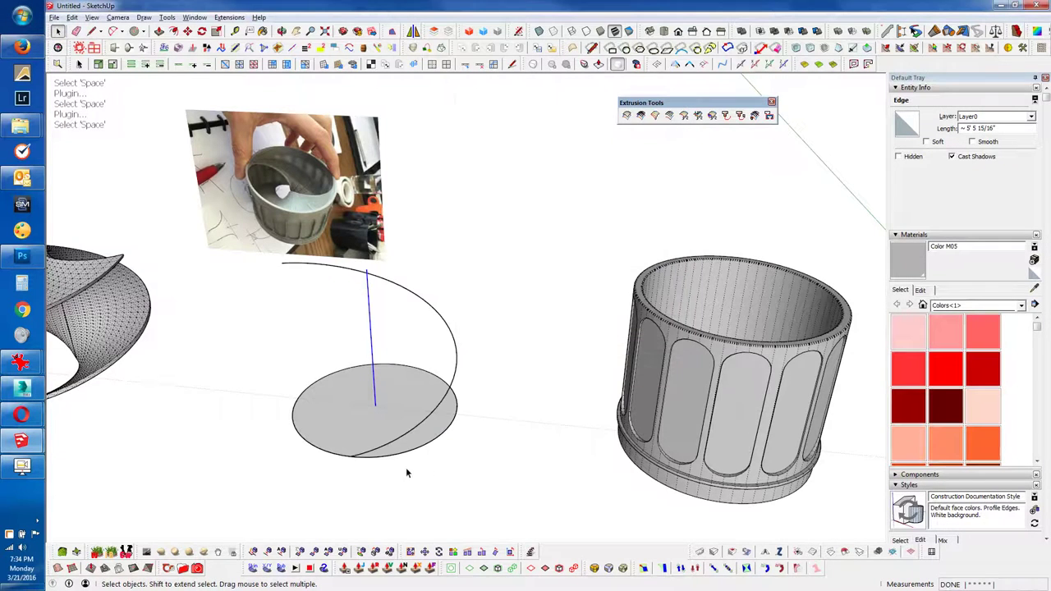
mouse_move(371, 386)
middle_mouse_down()
mouse_move(455, 270)
mouse_move(242, 219)
mouse_move(411, 365)
mouse_move(369, 495)
mouse_move(408, 298)
middle_mouse_up()
middle_click_drag(327, 366, 444, 351)
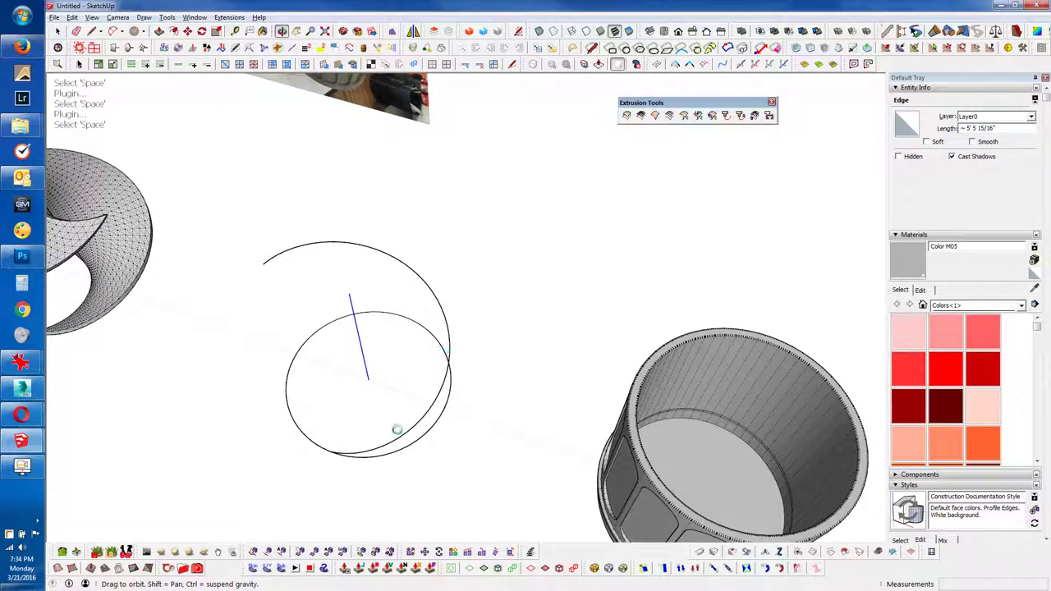
middle_click_drag(370, 412, 354, 404)
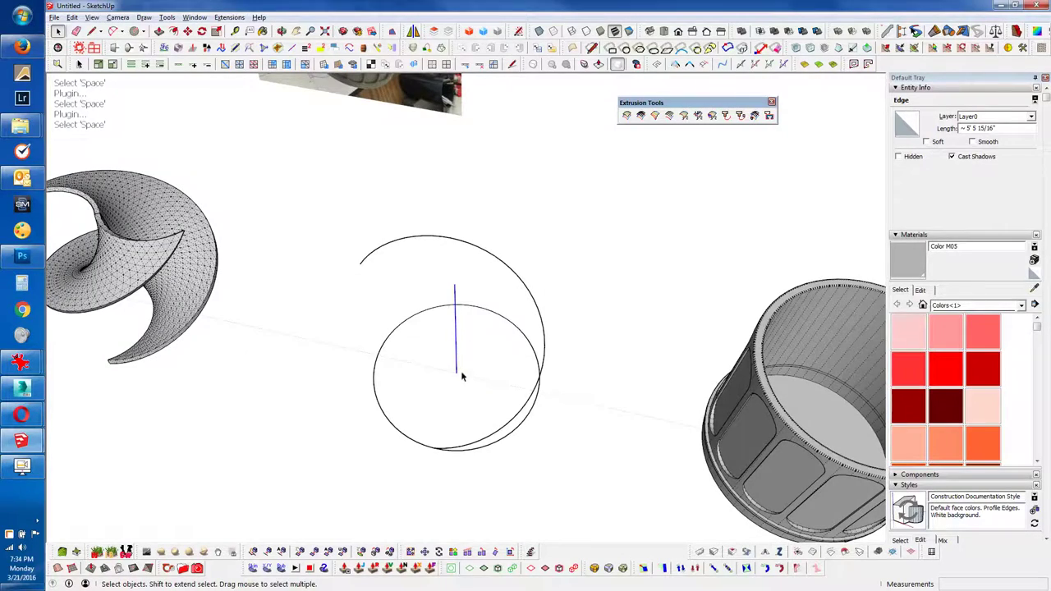
middle_click_drag(486, 291, 519, 242)
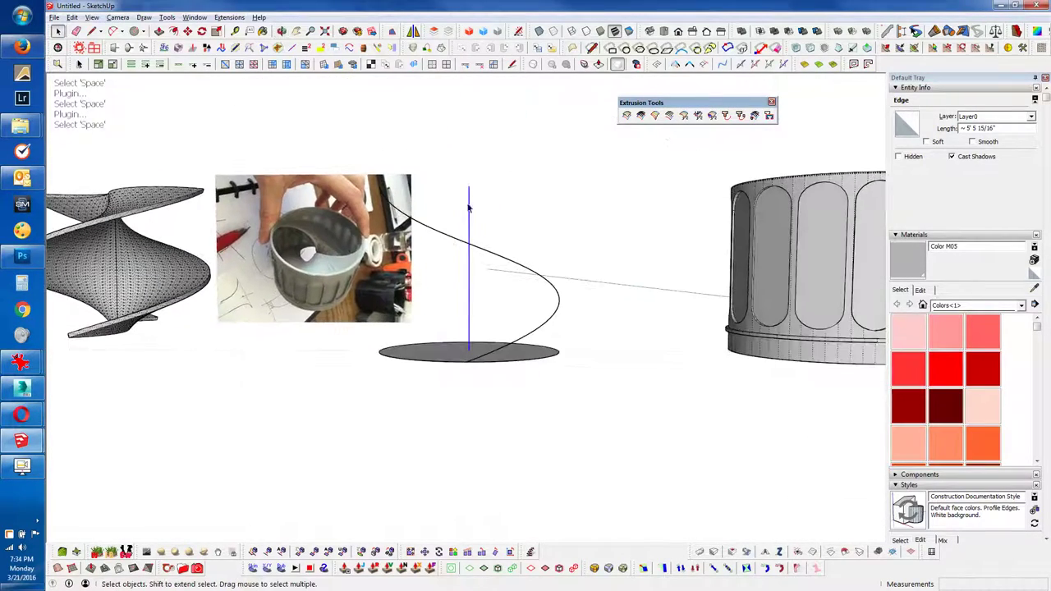
mouse_move(468, 207)
middle_mouse_down()
mouse_move(471, 401)
mouse_move(504, 471)
middle_mouse_up()
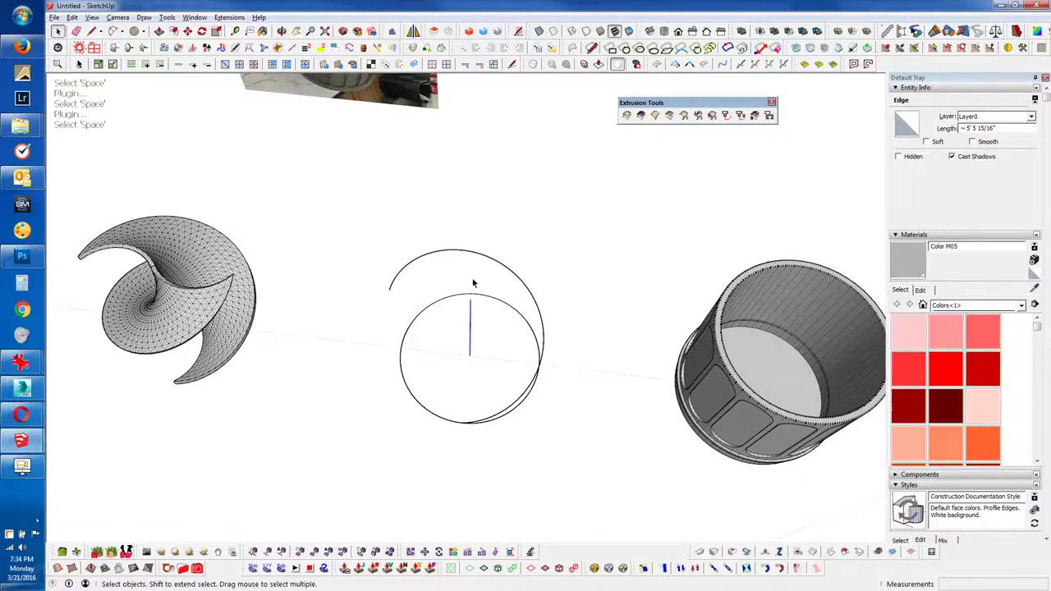
mouse_move(473, 283)
middle_mouse_down()
mouse_move(457, 424)
mouse_move(394, 413)
middle_mouse_up()
scroll(469, 380, "up", 3)
mouse_move(469, 380)
middle_mouse_down()
mouse_move(452, 375)
mouse_move(539, 433)
middle_mouse_up()
mouse_move(438, 443)
middle_mouse_down()
mouse_move(399, 403)
mouse_move(366, 307)
mouse_move(510, 421)
mouse_move(477, 348)
middle_mouse_up()
Step: Confirm the helix is a 45-segment curve about 15' 2" long, then reselect the vertical axis
left_click(484, 425)
left_click(583, 297)
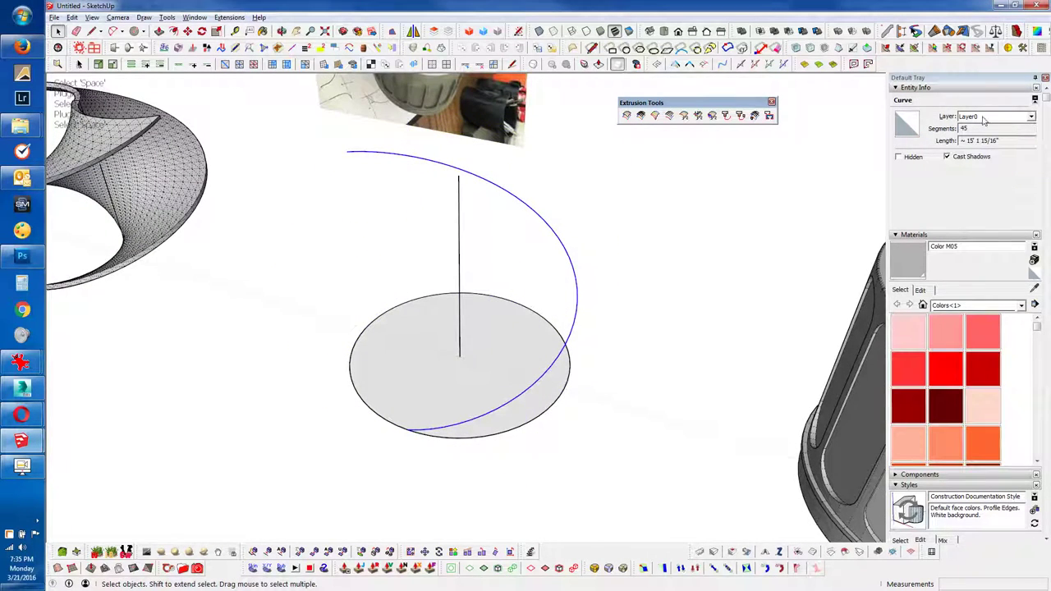
mouse_move(519, 426)
middle_mouse_down()
mouse_move(574, 413)
mouse_move(565, 438)
mouse_move(588, 455)
middle_mouse_up()
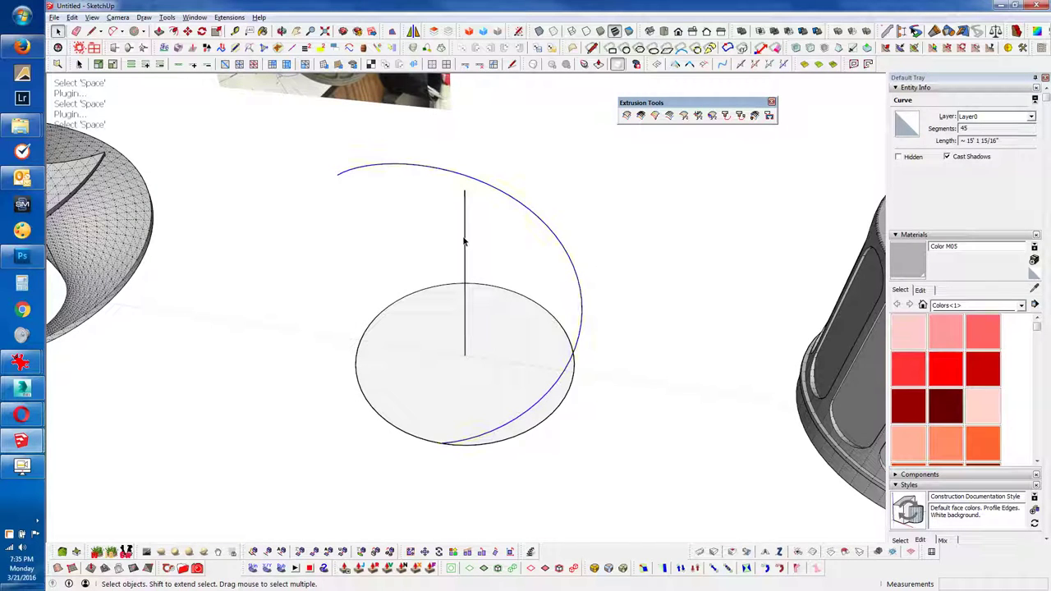
left_click(480, 256)
Step: Rerun Helix along curve on the axis with 3' radii and 0.75 laps
left_click(167, 17)
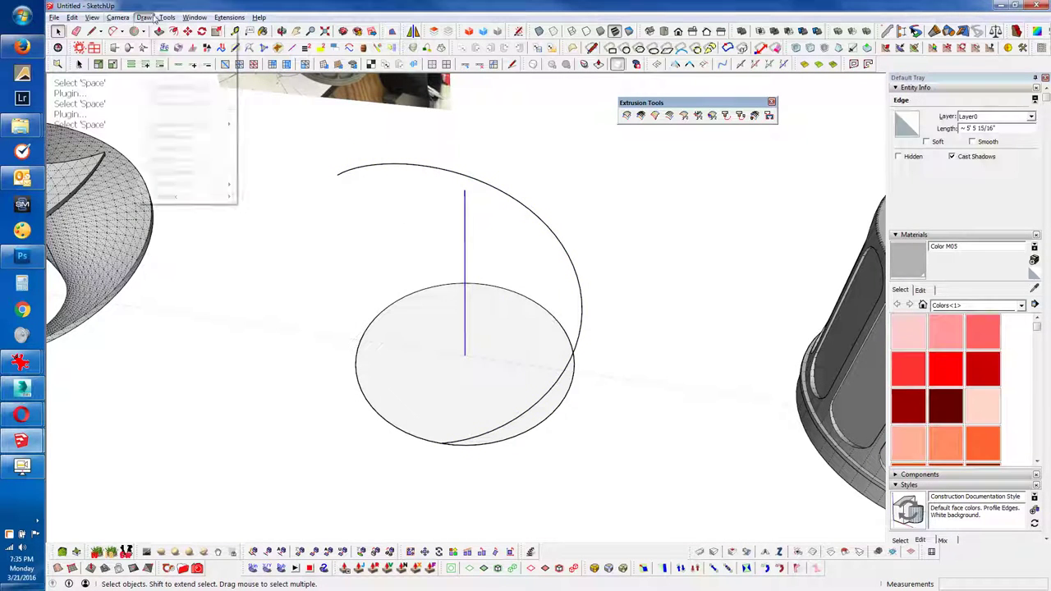
left_click(182, 102)
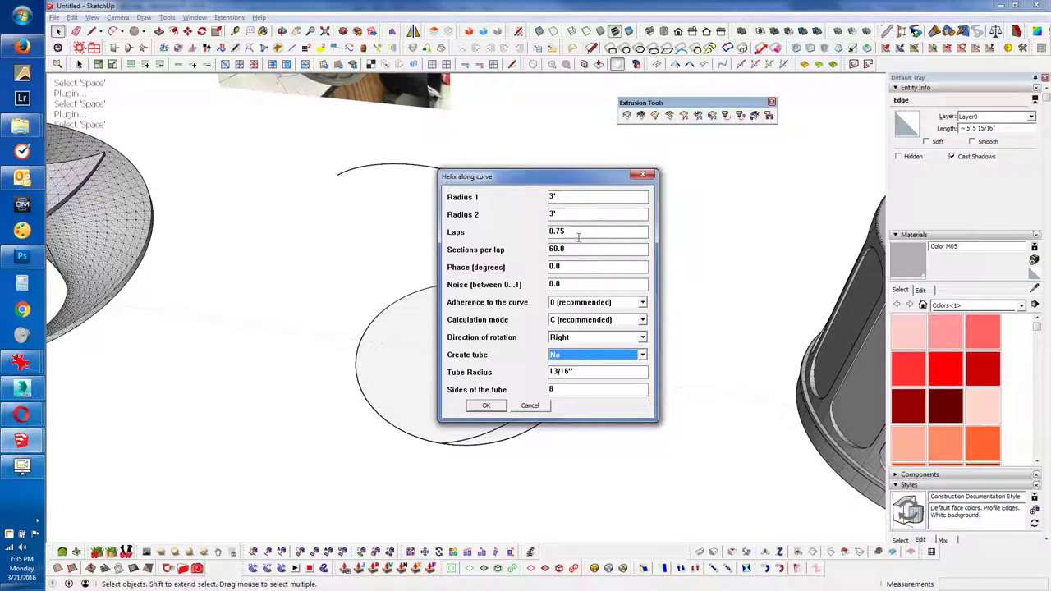
left_click(645, 176)
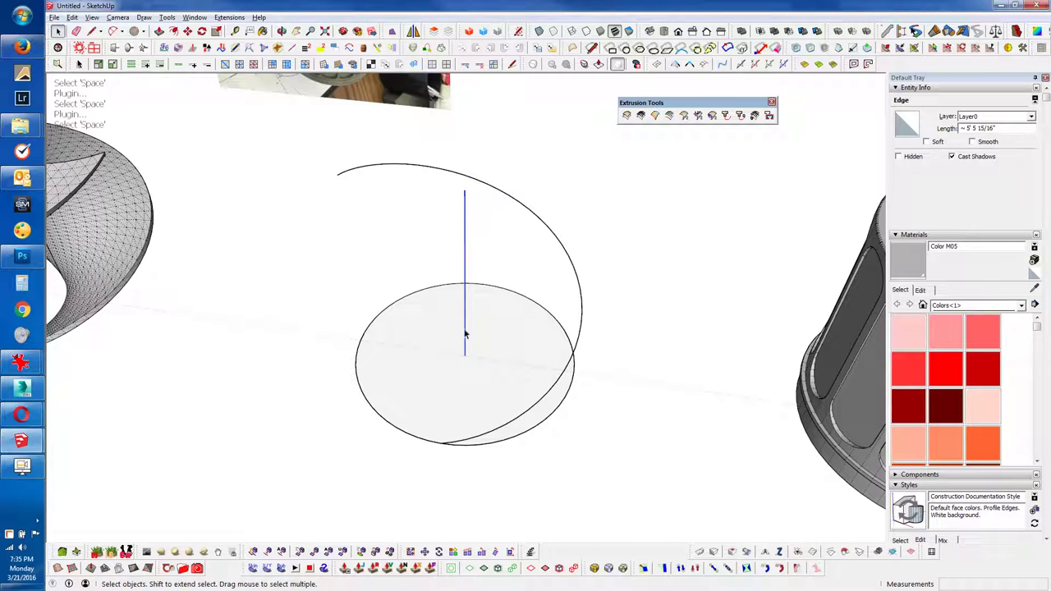
middle_click_drag(457, 340, 451, 262)
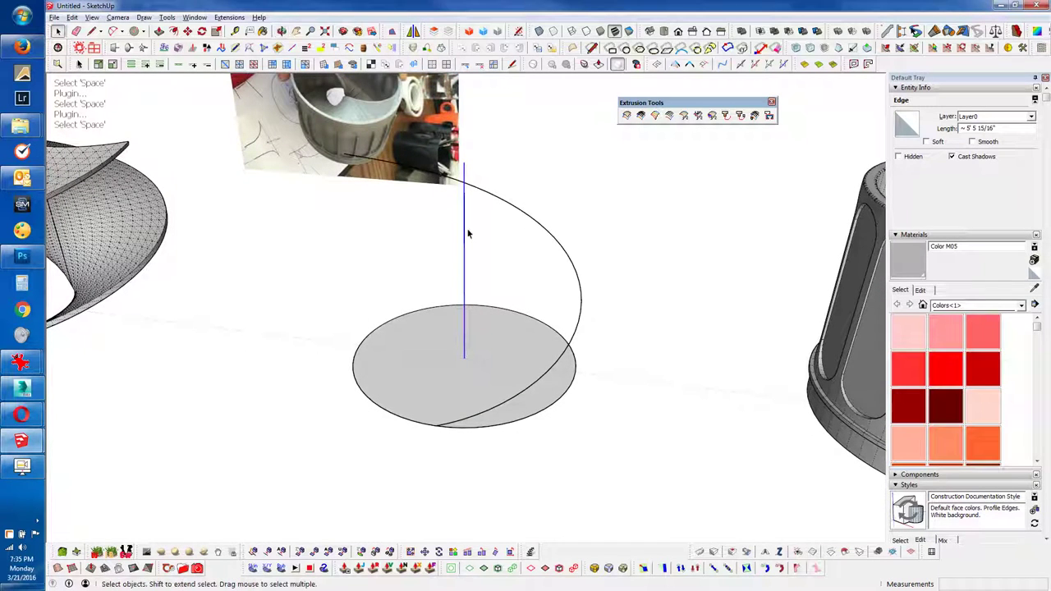
Step: Convert the helix to a 45-segment polyline with BZ Polyline Segmentor
right_click(465, 229)
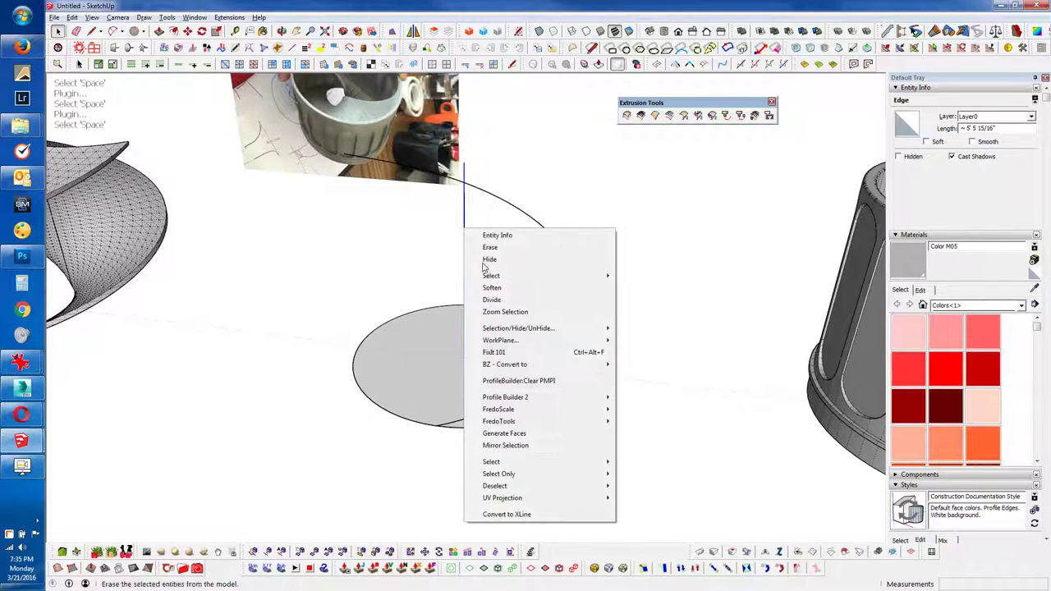
mouse_move(505, 364)
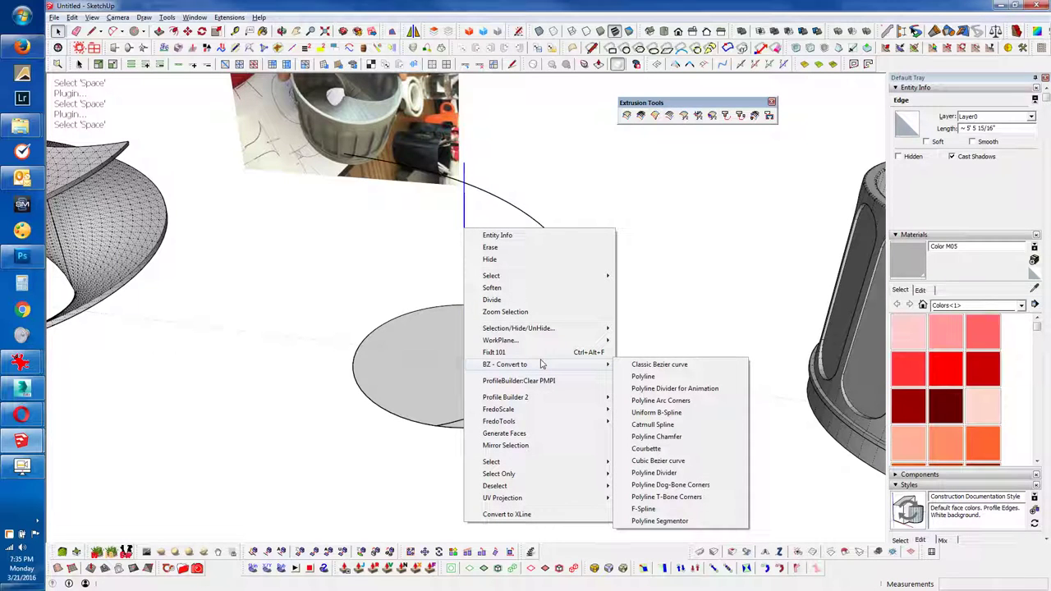
left_click(662, 522)
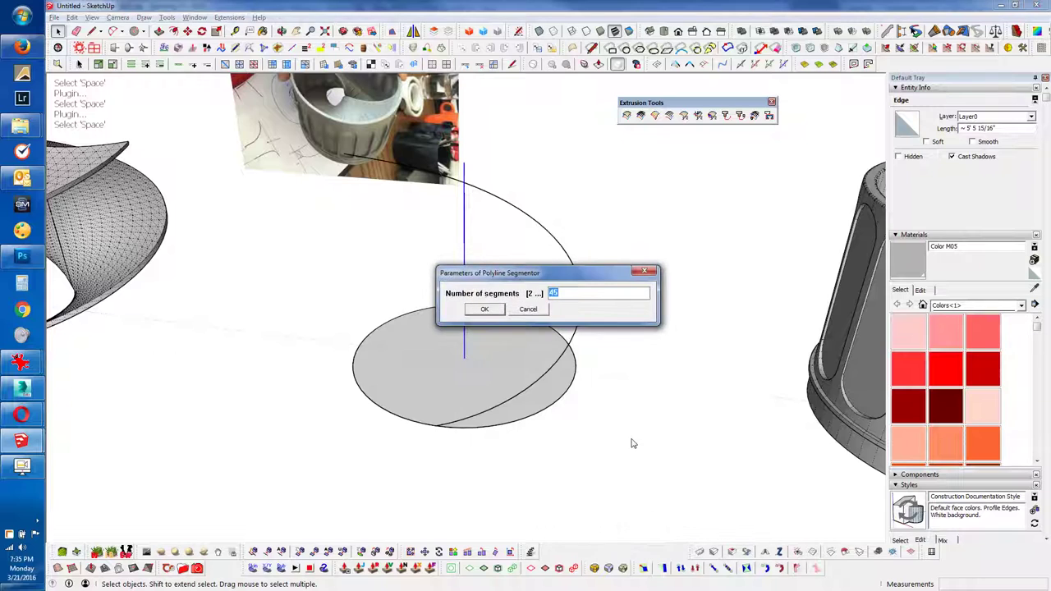
left_click(492, 310)
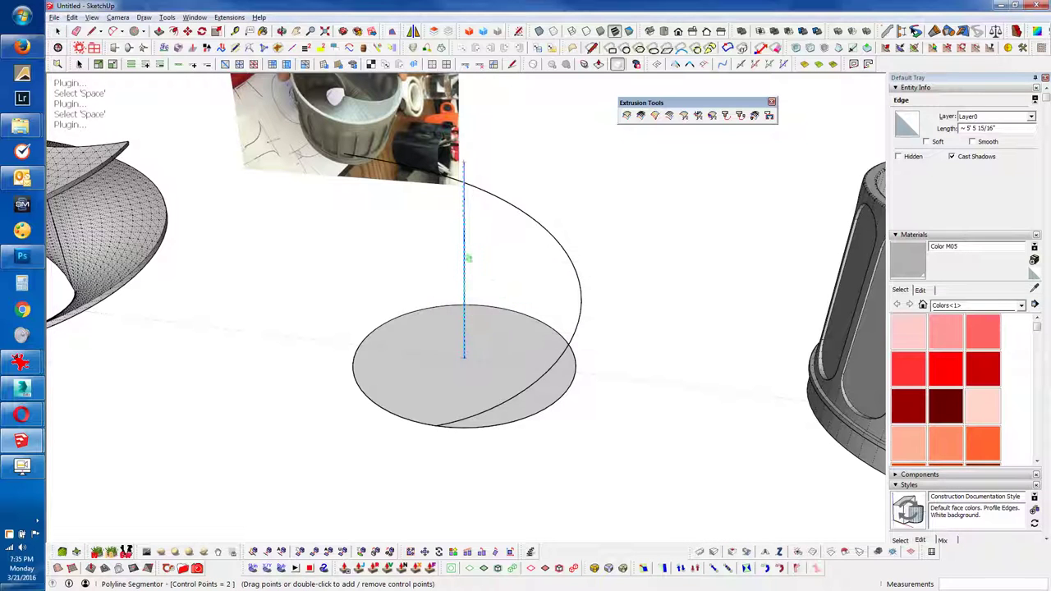
mouse_move(600, 311)
middle_mouse_down()
mouse_move(523, 352)
mouse_move(435, 465)
middle_mouse_up()
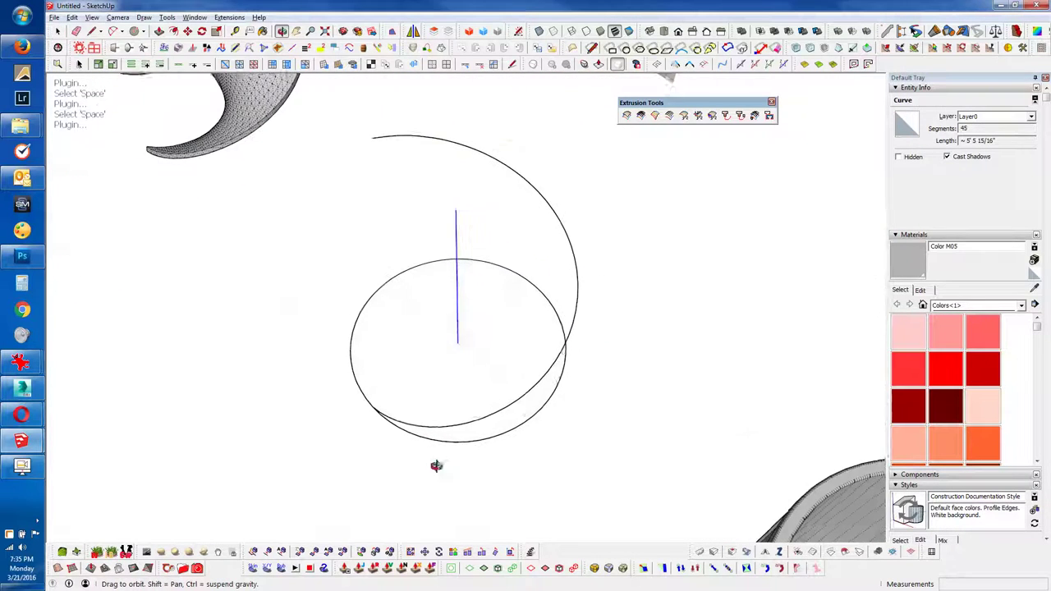
middle_click_drag(398, 414, 382, 411)
Step: Draw an arc from the circle's edge to the vertical line's base
key("q")
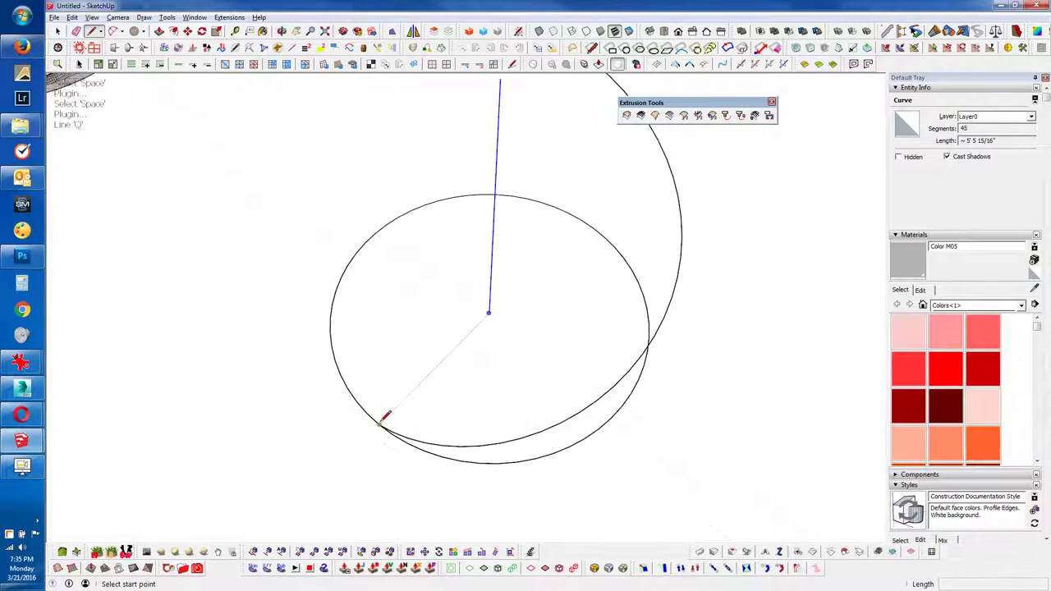
key("a")
left_click(380, 425)
left_click(488, 313)
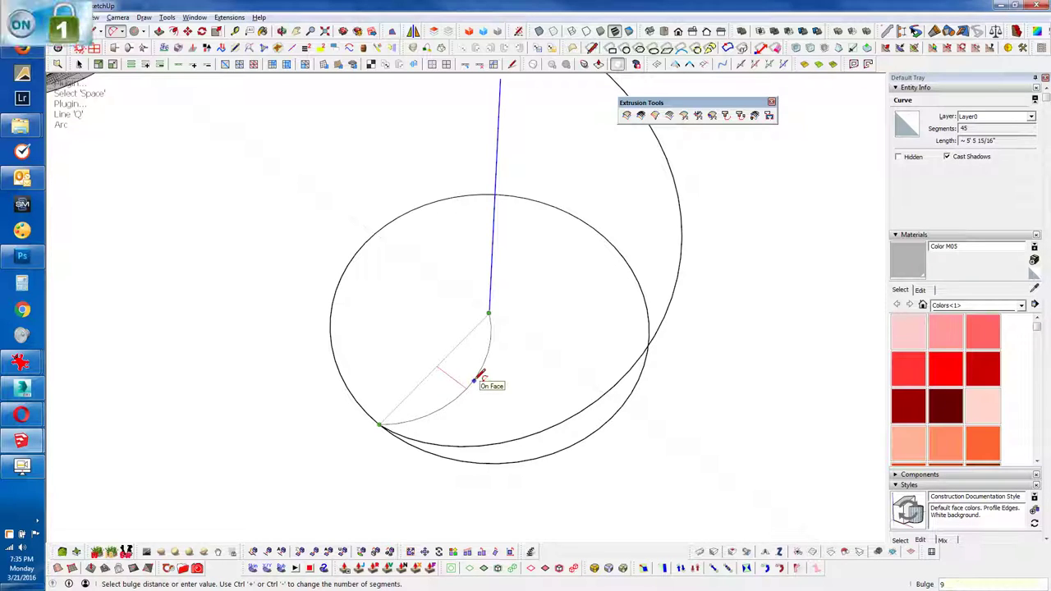
left_click(478, 380)
mouse_move(495, 272)
middle_mouse_down()
mouse_move(332, 433)
mouse_move(414, 371)
middle_mouse_up()
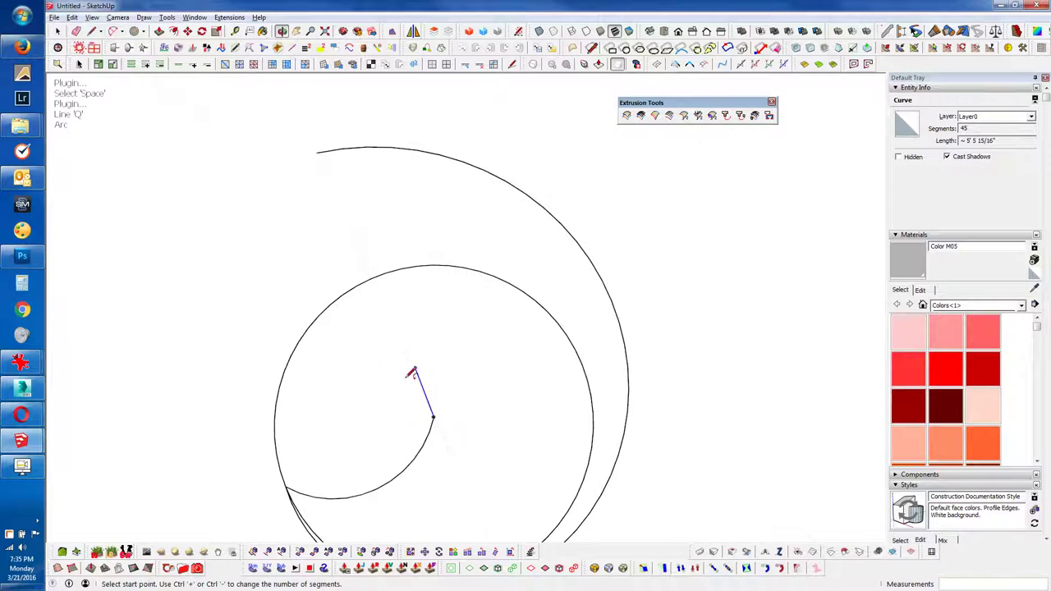
Step: Draw a second arc from the vertical line's top to the helix's upper end, closing the crescent
left_click(412, 366)
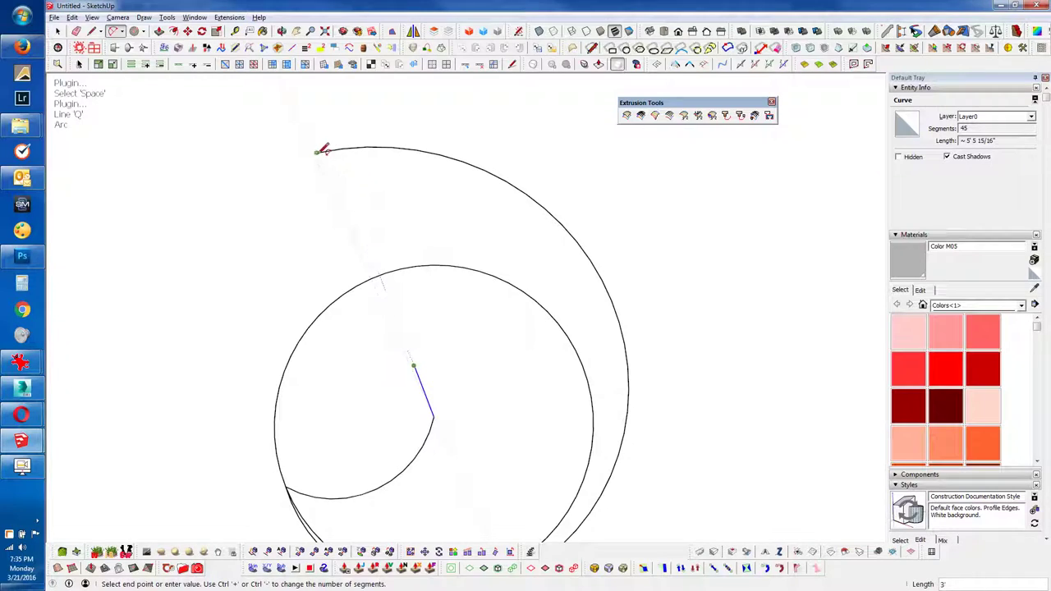
left_click(316, 153)
left_click(386, 127)
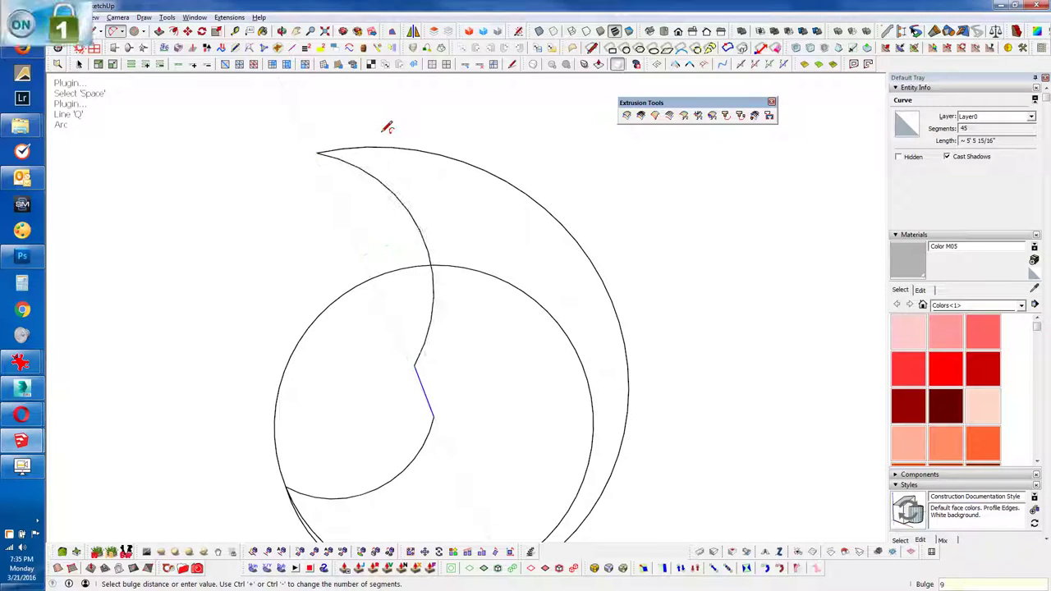
mouse_move(394, 499)
middle_mouse_down()
mouse_move(481, 307)
mouse_move(780, 277)
mouse_move(383, 253)
middle_mouse_up()
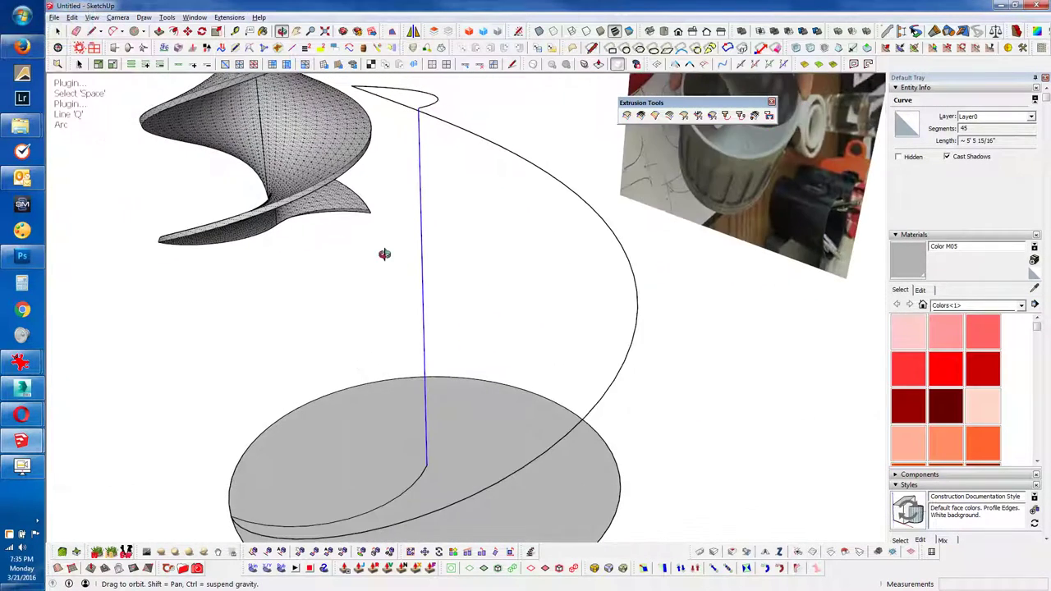
mouse_move(427, 284)
middle_mouse_down()
mouse_move(495, 307)
mouse_move(755, 172)
mouse_move(581, 126)
mouse_move(589, 350)
mouse_move(560, 401)
mouse_move(462, 424)
mouse_move(511, 498)
mouse_move(492, 477)
middle_mouse_up()
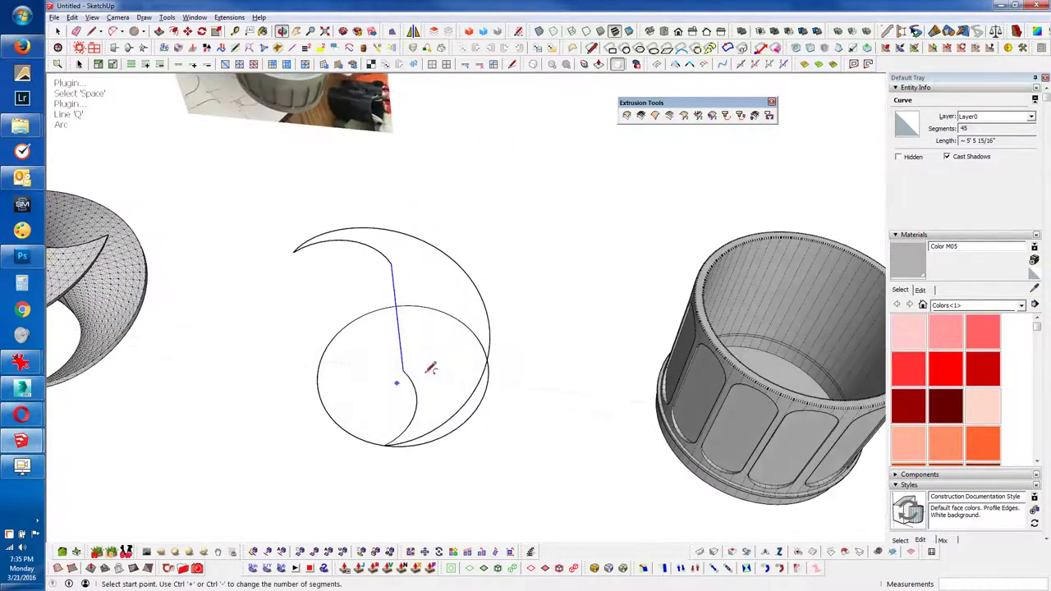
key("space")
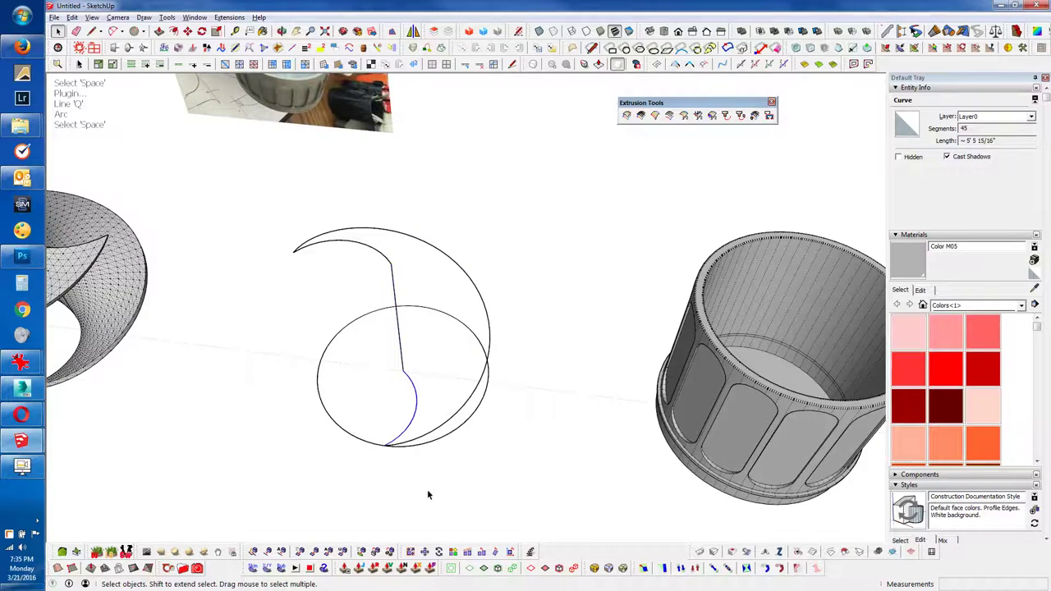
mouse_move(427, 495)
middle_mouse_down()
mouse_move(387, 410)
mouse_move(414, 305)
middle_mouse_up()
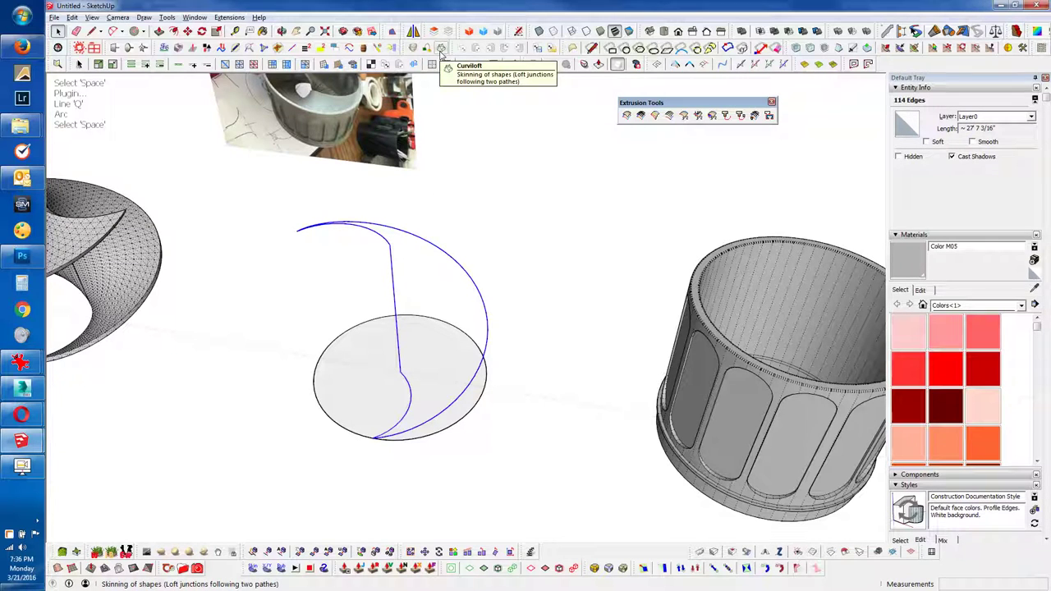
Step: Preview a Curviloft skin across the crescent curves with rails and profiles swapped
left_click(441, 48)
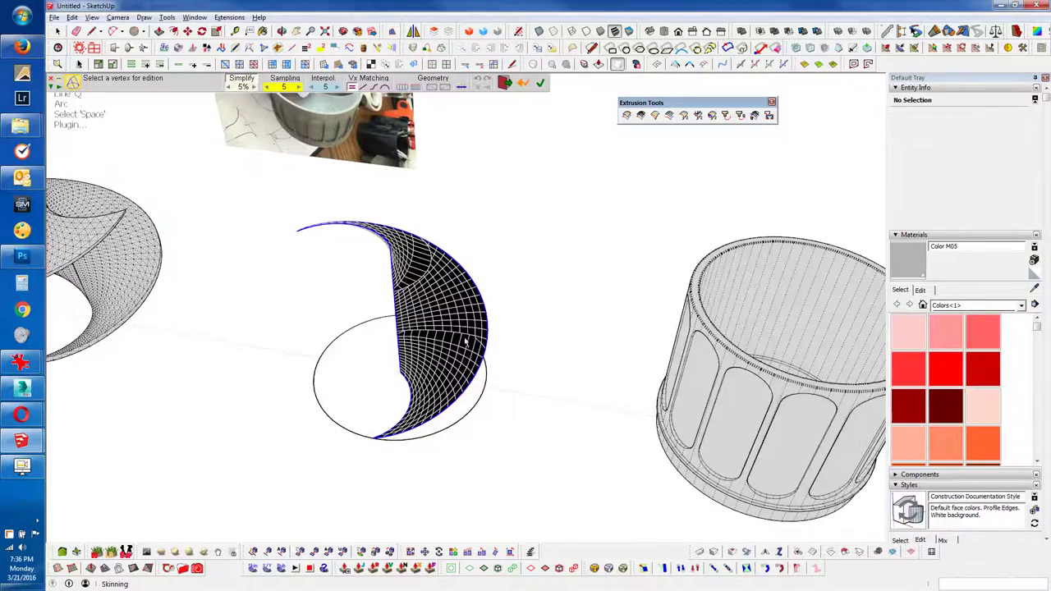
scroll(464, 342, "up", 3)
mouse_move(378, 325)
middle_mouse_down()
mouse_move(223, 324)
mouse_move(402, 399)
mouse_move(403, 306)
middle_mouse_up()
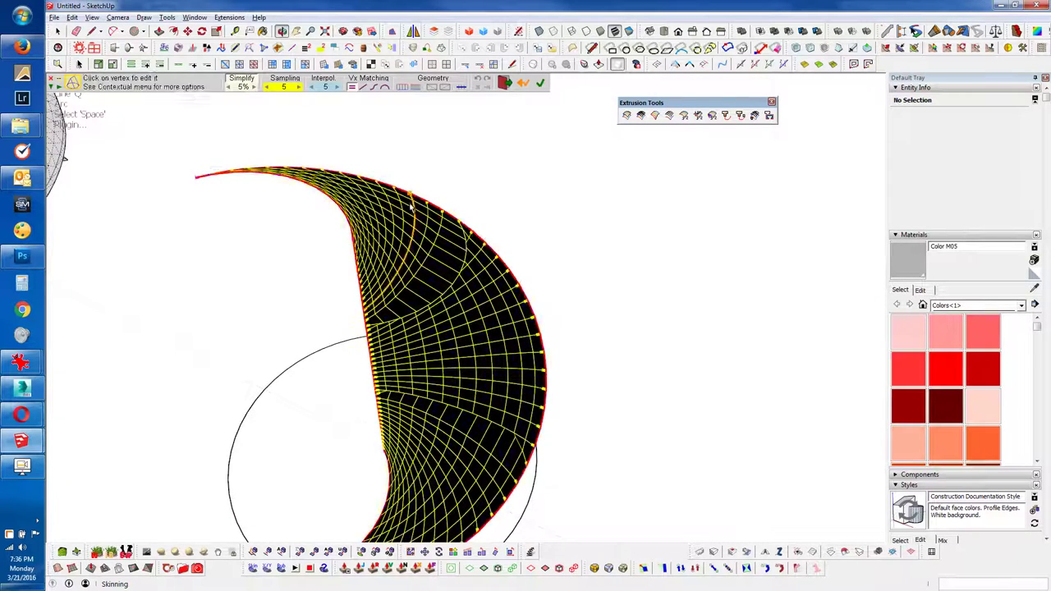
middle_click_drag(434, 267, 427, 279)
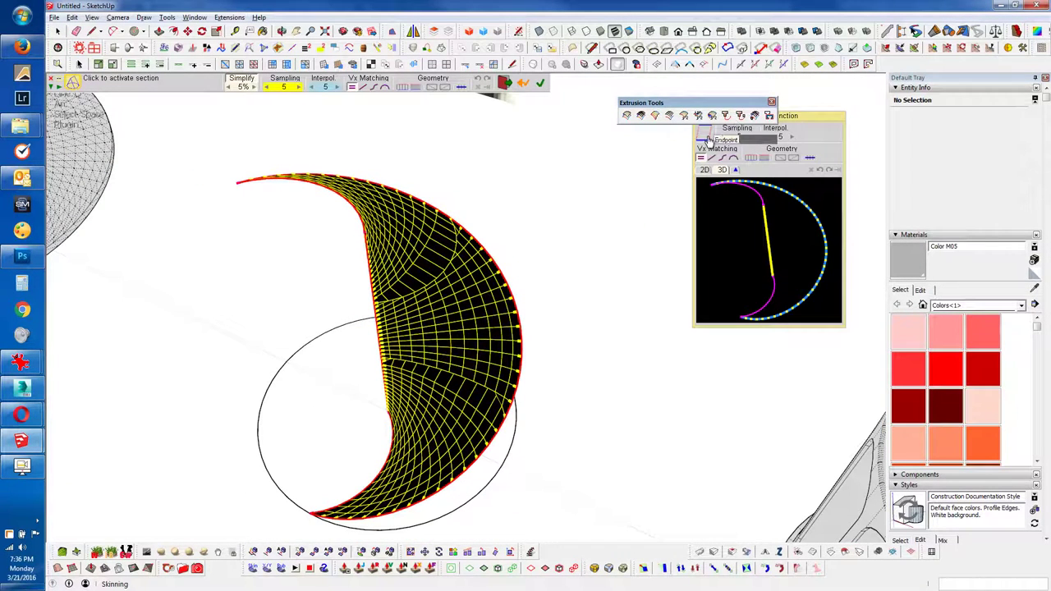
left_click(708, 141)
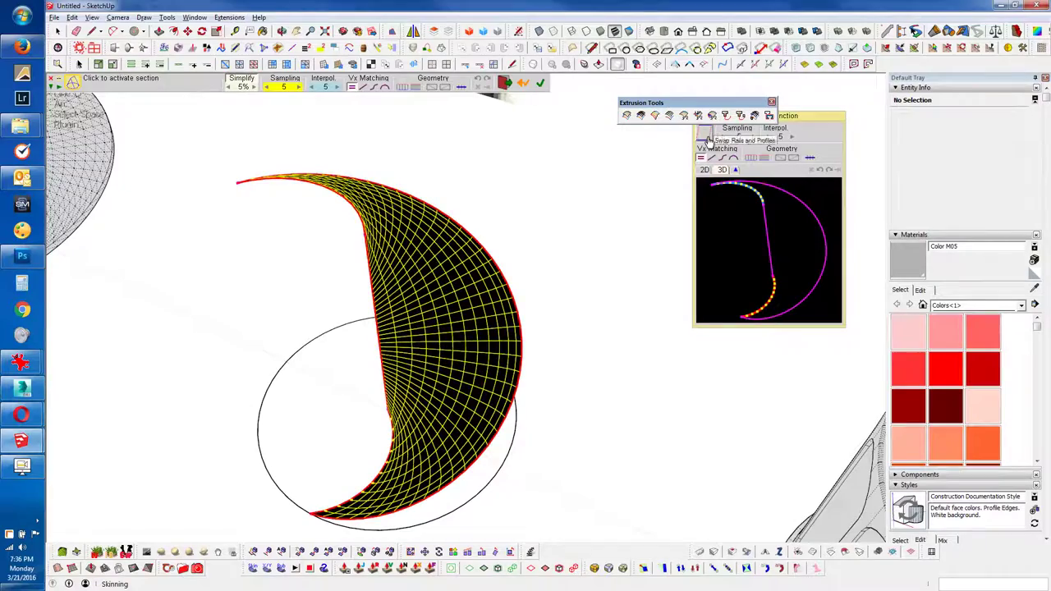
mouse_move(497, 387)
middle_mouse_down()
mouse_move(605, 328)
mouse_move(516, 369)
mouse_move(312, 361)
mouse_move(438, 399)
mouse_move(316, 500)
mouse_move(496, 419)
middle_mouse_up()
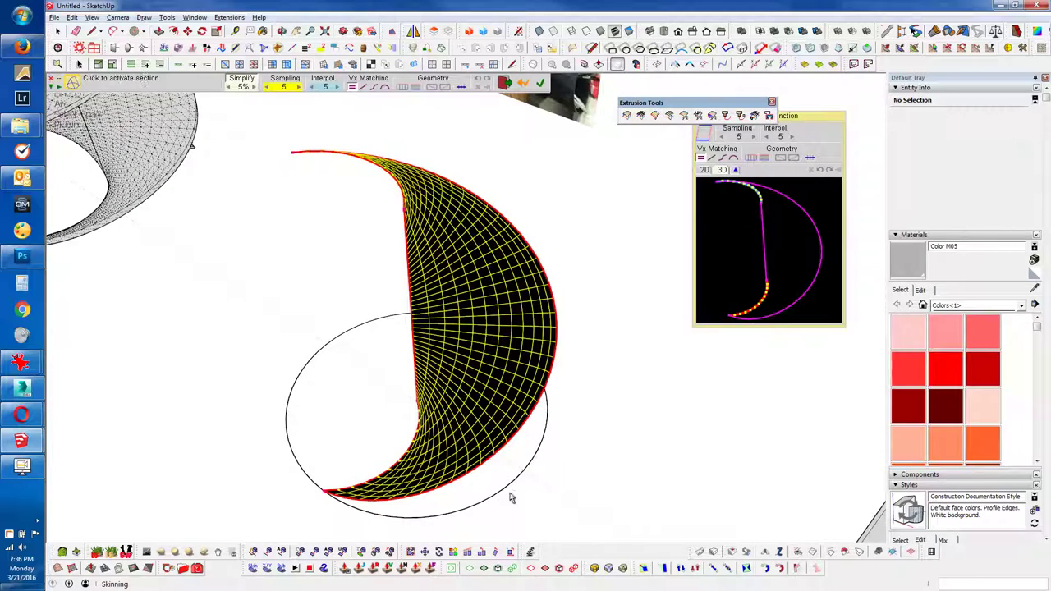
Step: Cancel the loft and run Extrude Edges by Rails on the arc, helix, vertical line and profile
key("space")
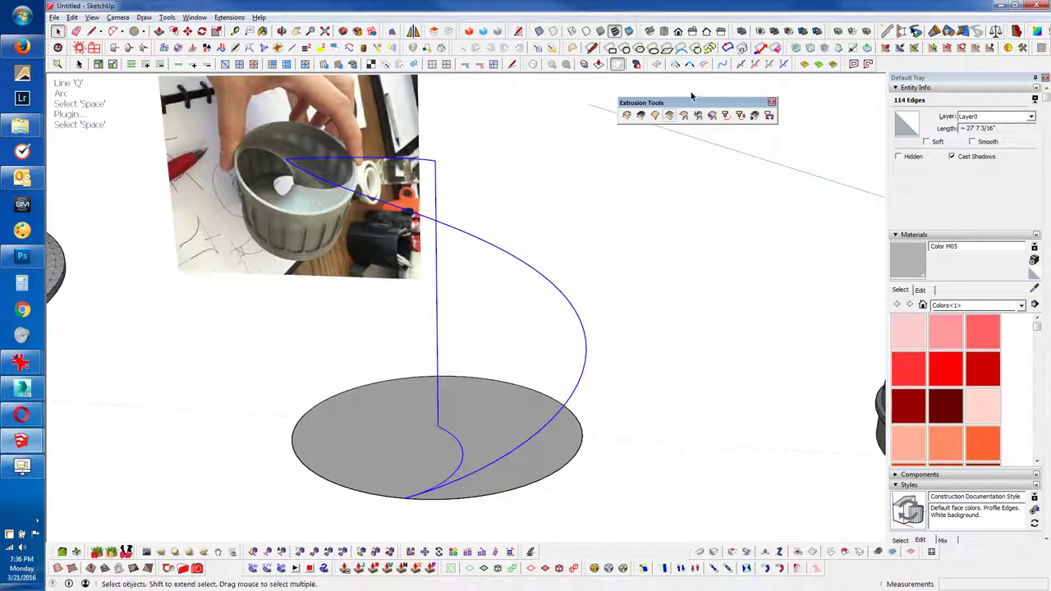
left_click_drag(648, 103, 549, 89)
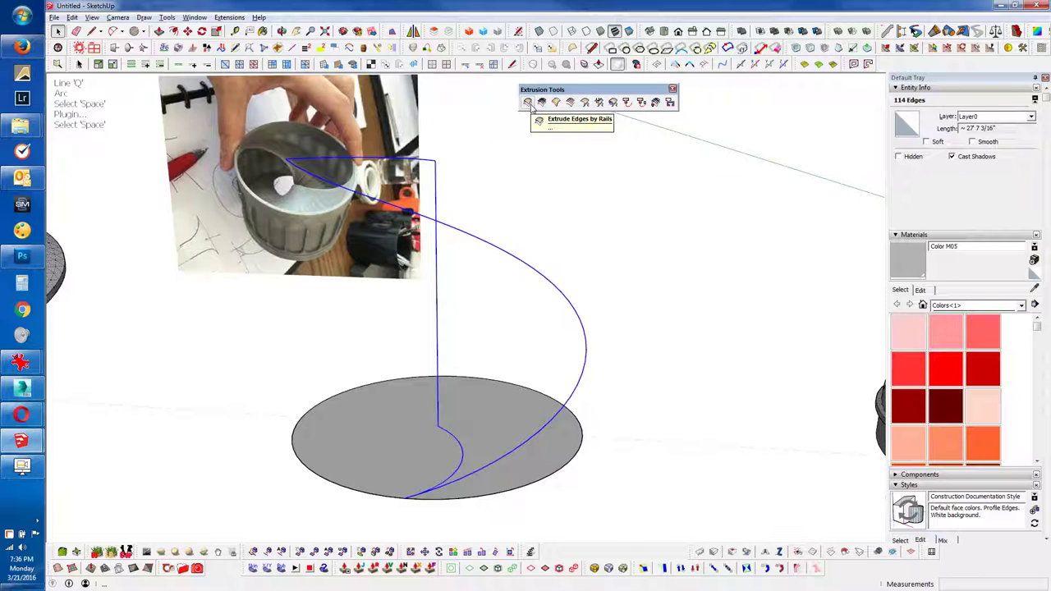
left_click(528, 101)
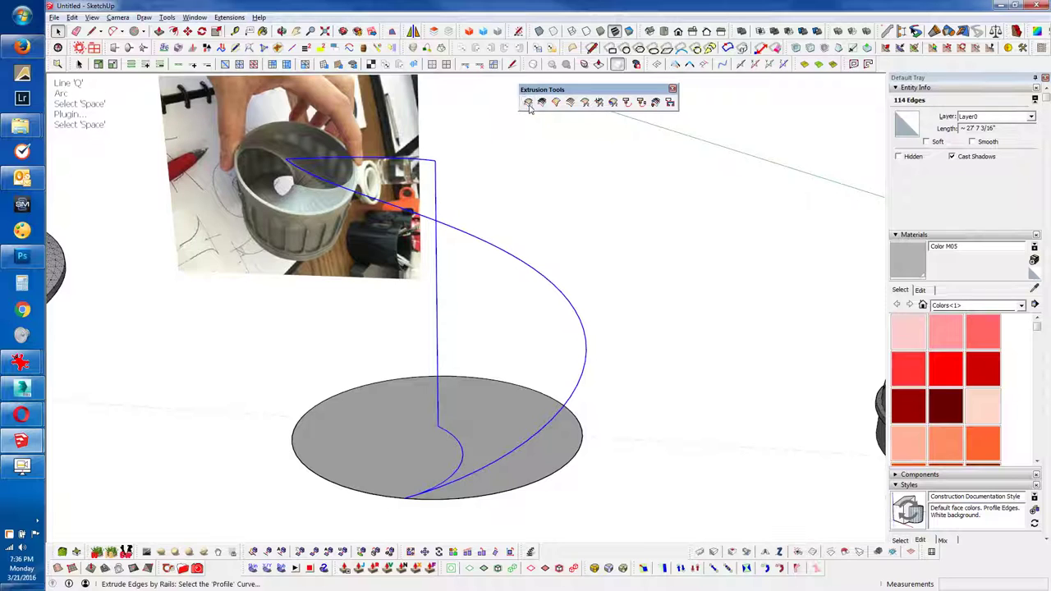
left_click(460, 492)
left_click(480, 470)
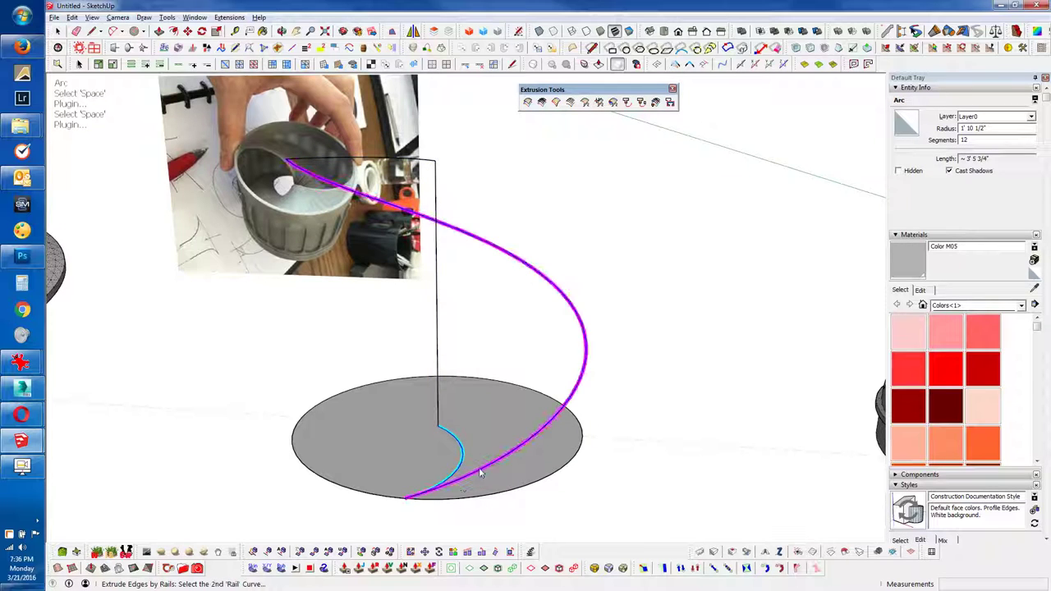
left_click(438, 372)
left_click(411, 159)
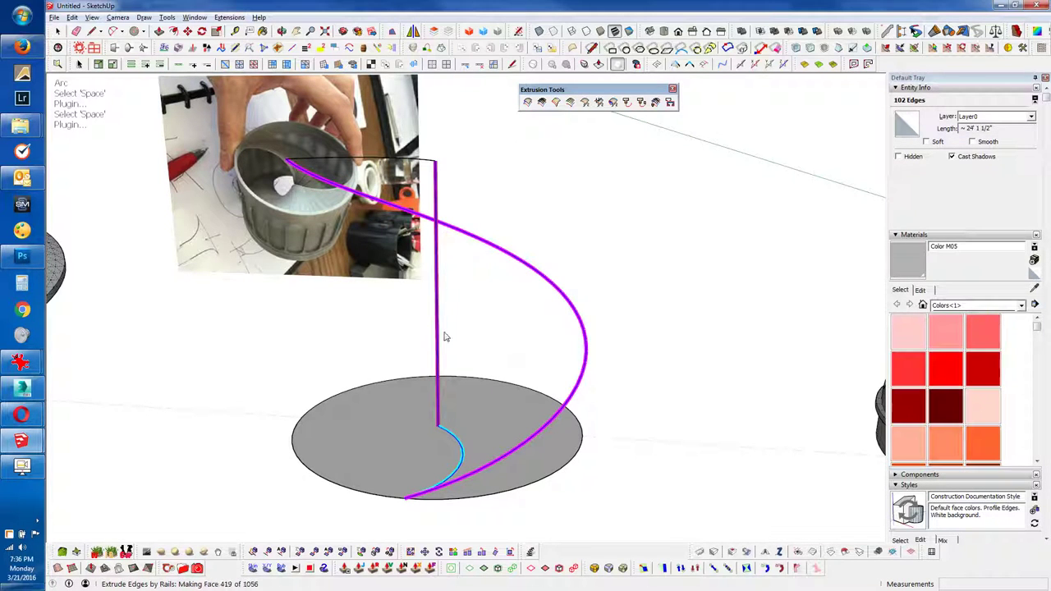
Step: Keep the rail direction, answer the face and quad prompts, and keep the original curves
left_click_drag(563, 241, 628, 127)
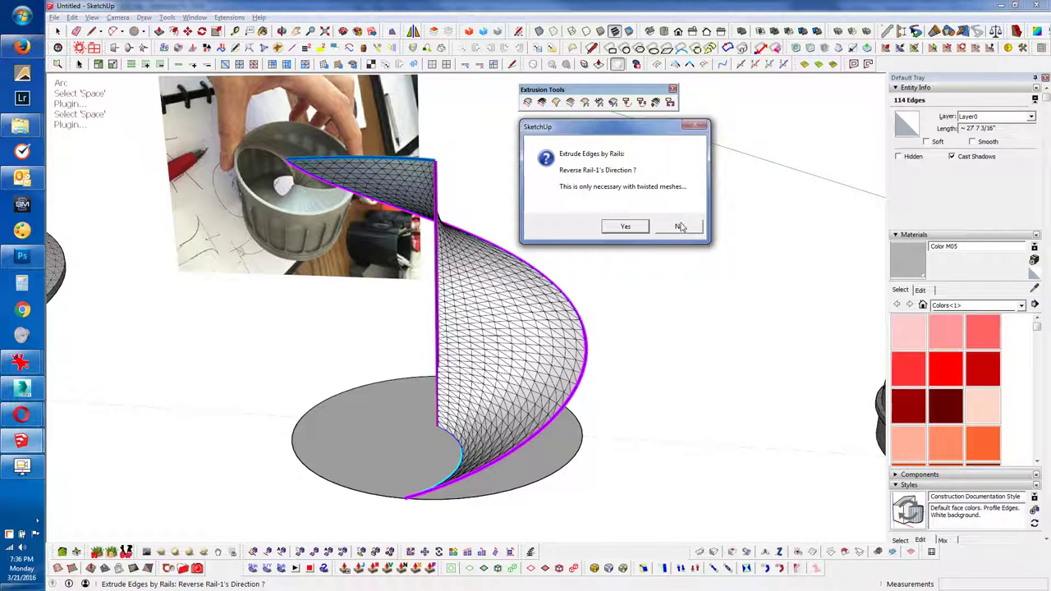
left_click(680, 227)
left_click(579, 345)
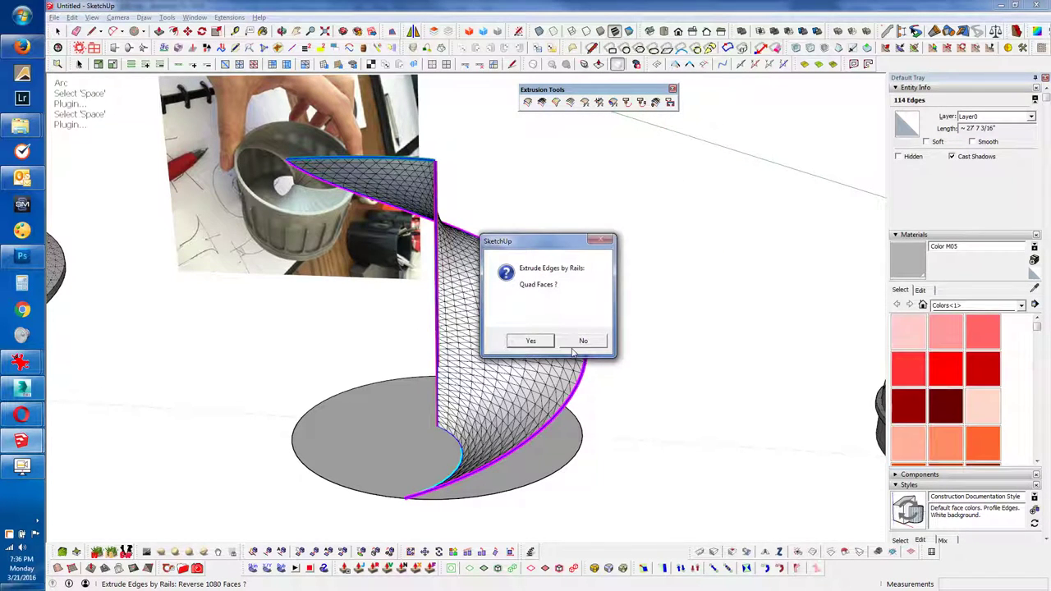
left_click(544, 341)
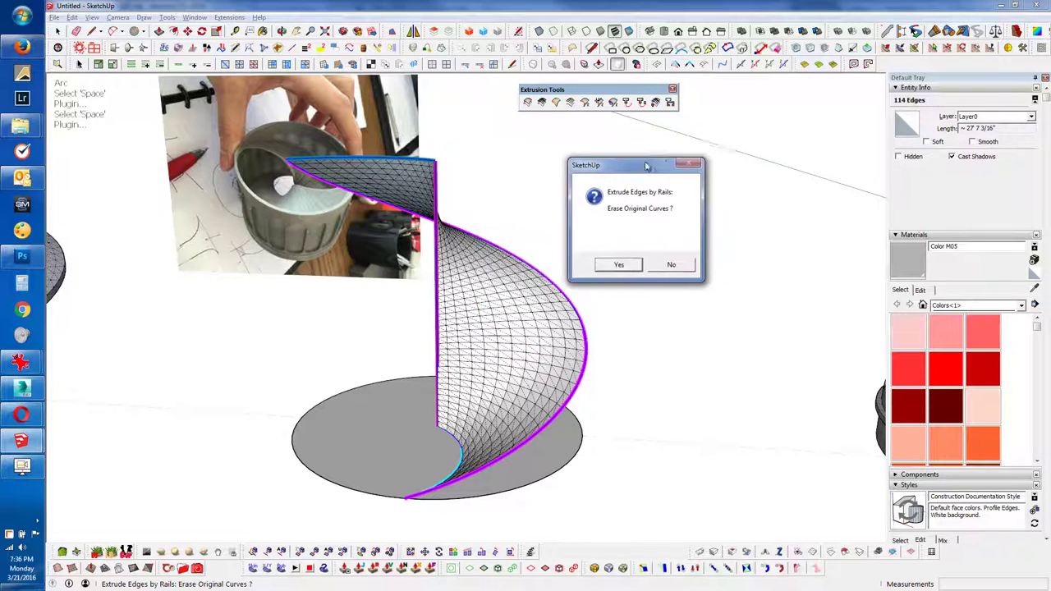
left_click_drag(574, 234, 663, 138)
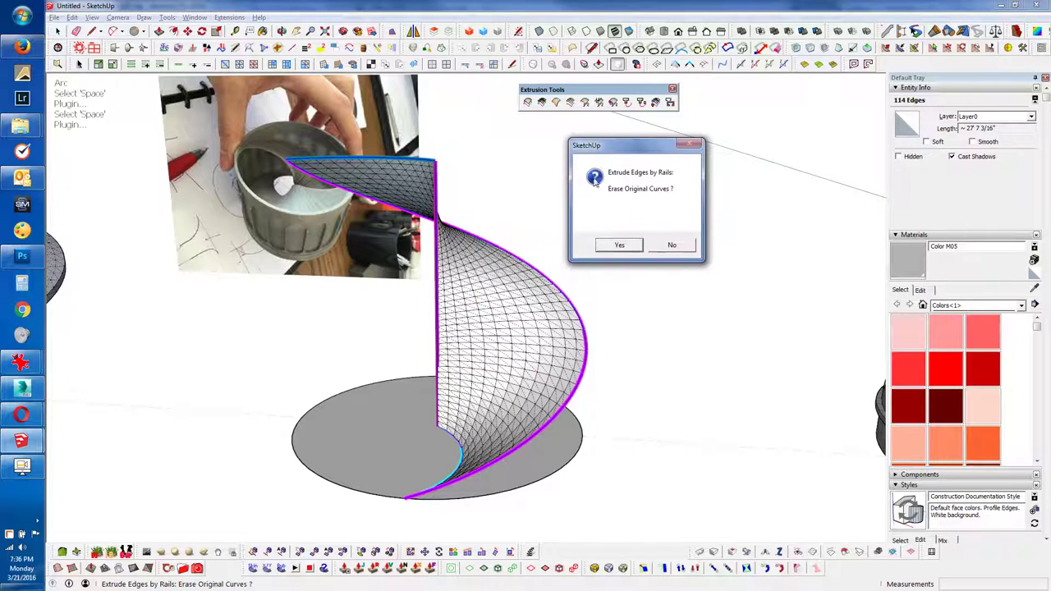
left_click(669, 245)
Step: Edit the twisted-surface group, inspect its edges from several angles, and select its whole mesh
double_click(517, 340)
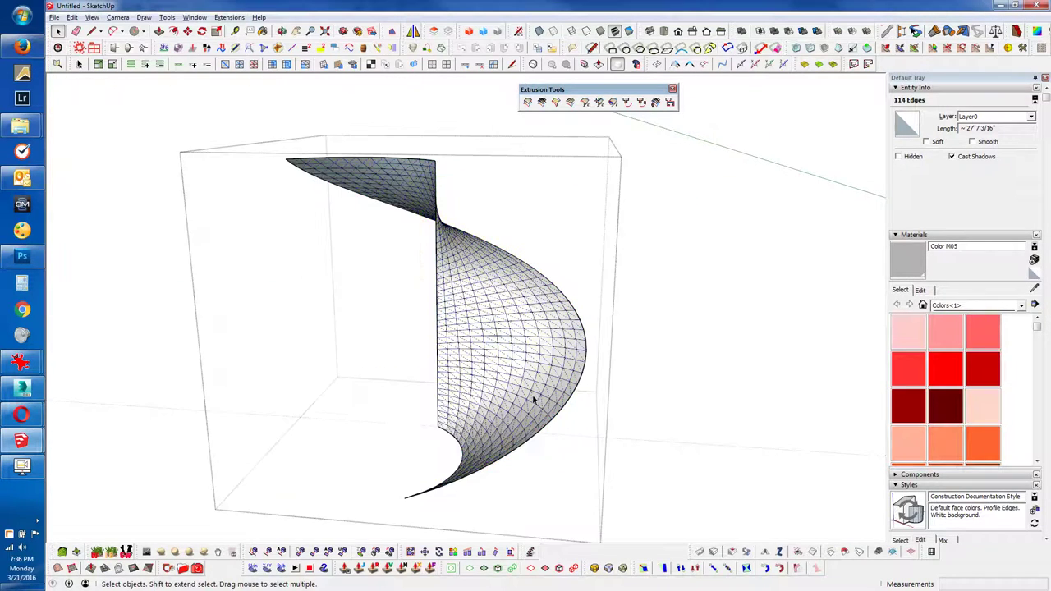
mouse_move(532, 395)
middle_mouse_down()
mouse_move(172, 329)
mouse_move(317, 368)
middle_mouse_up()
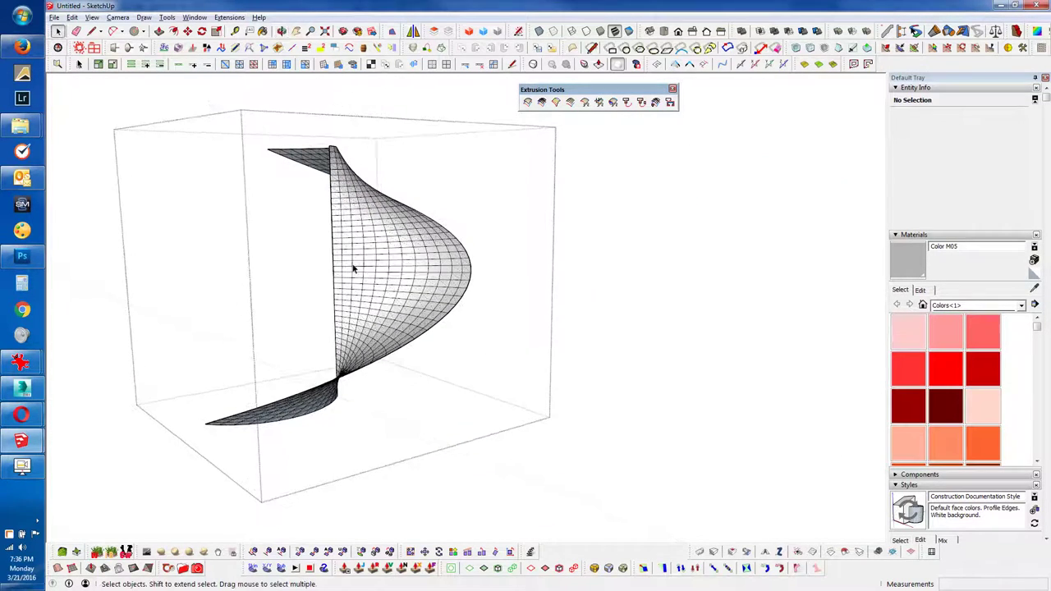
scroll(353, 269, "up", 3)
left_click(413, 305)
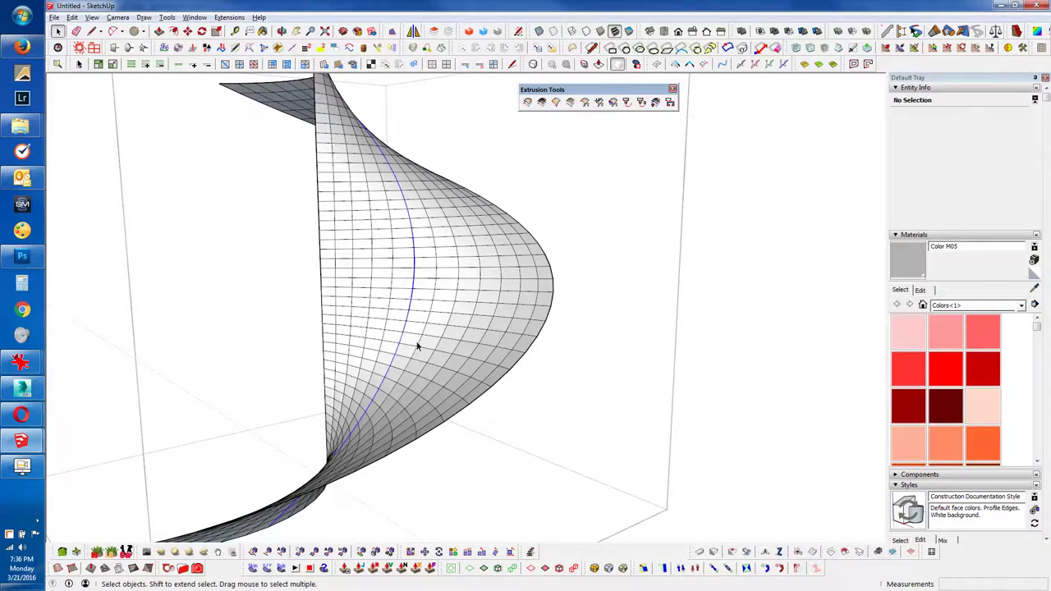
mouse_move(418, 347)
middle_mouse_down()
mouse_move(605, 361)
mouse_move(446, 394)
middle_mouse_up()
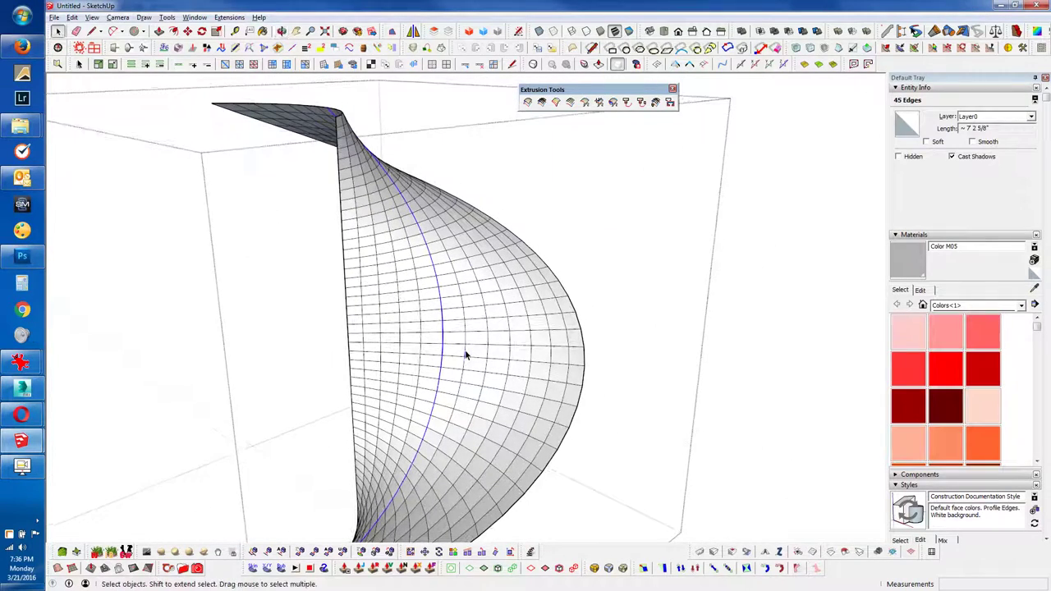
left_click(465, 354)
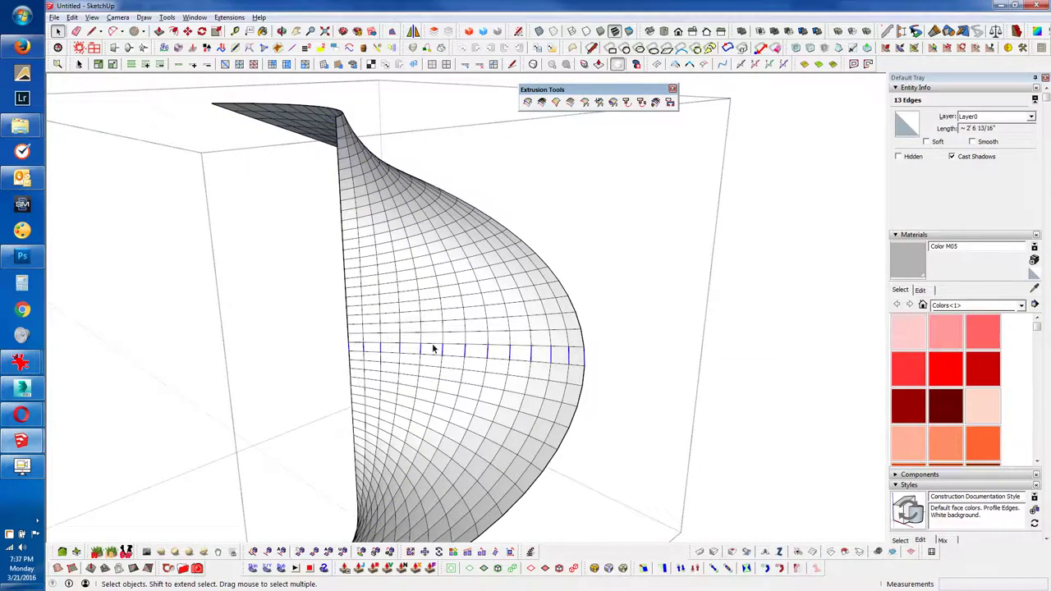
mouse_move(445, 380)
middle_mouse_down()
mouse_move(495, 287)
mouse_move(439, 436)
mouse_move(451, 301)
middle_mouse_up()
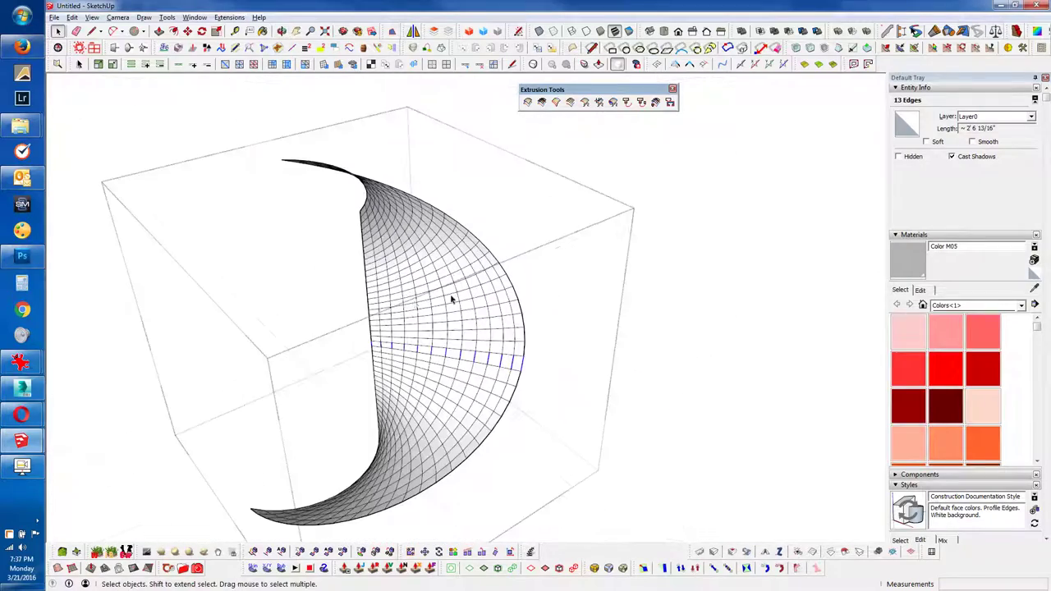
mouse_move(388, 347)
middle_mouse_down()
mouse_move(567, 263)
mouse_move(556, 312)
mouse_move(563, 270)
mouse_move(766, 272)
mouse_move(399, 239)
mouse_move(440, 265)
mouse_move(662, 265)
mouse_move(507, 351)
mouse_move(497, 307)
middle_mouse_up()
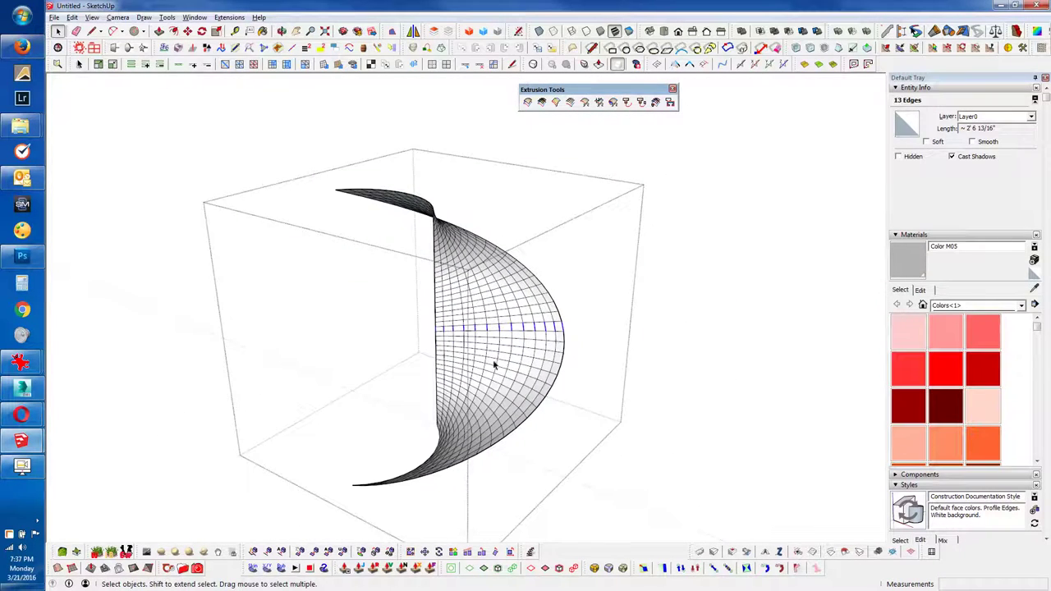
mouse_move(513, 346)
middle_mouse_down()
mouse_move(624, 324)
mouse_move(509, 316)
middle_mouse_up()
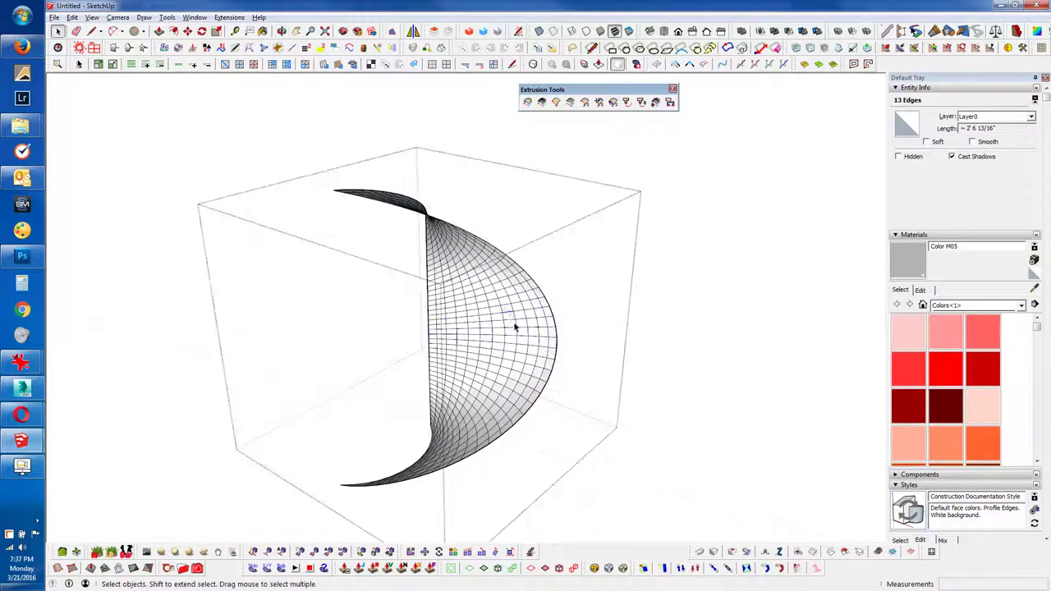
left_click(503, 331)
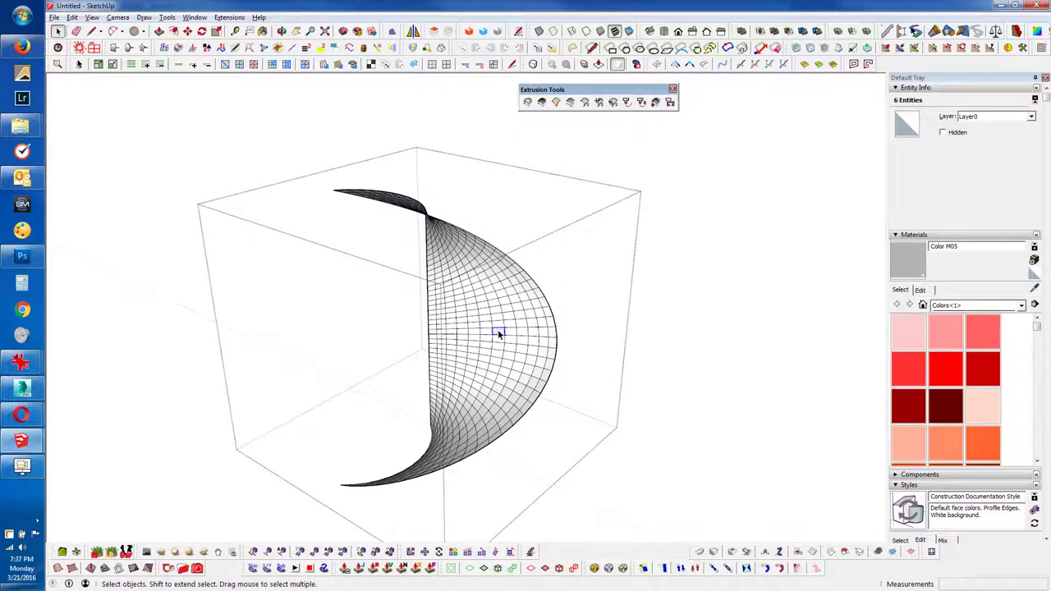
triple_click(498, 333)
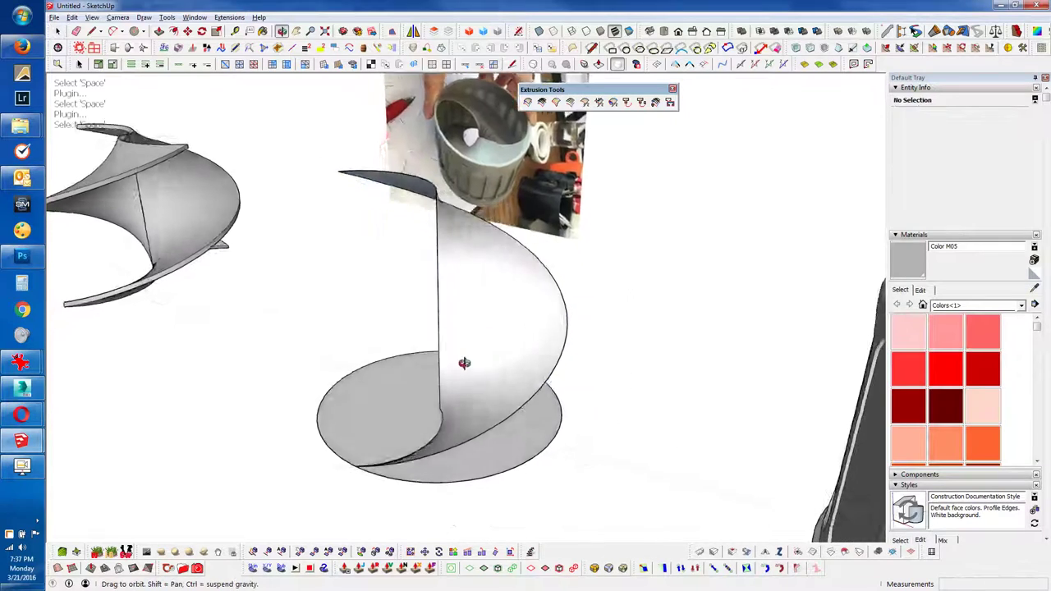
Step: Select the twisted-surface group and orbit to face the spiral head-on
scroll(476, 274, "up", 2)
scroll(476, 274, "up", 1)
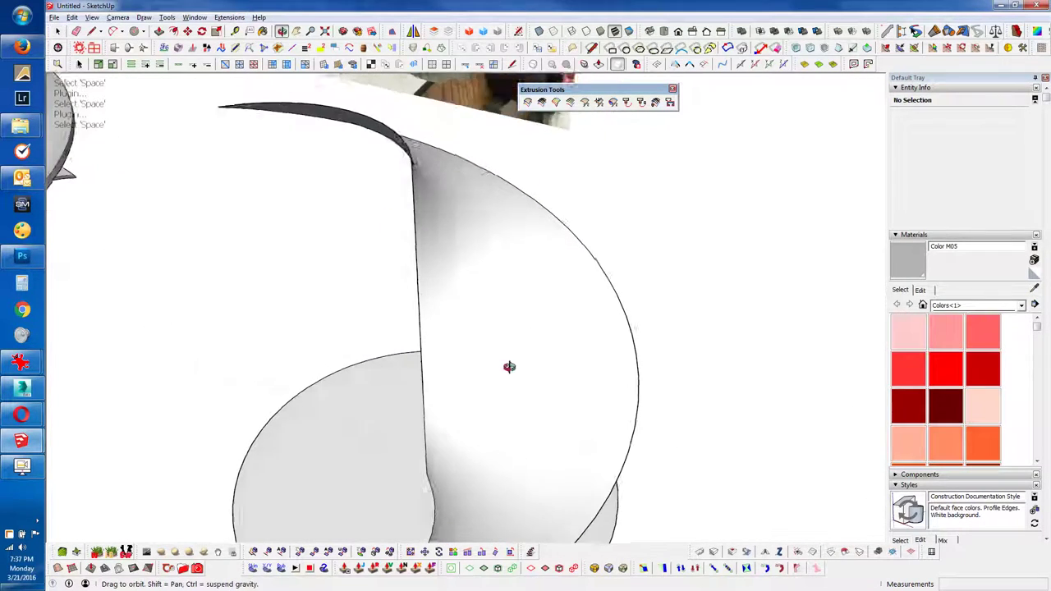
scroll(434, 267, "up", 1)
left_click(434, 267)
middle_click_drag(434, 267, 544, 403)
scroll(438, 218, "down", 3)
mouse_move(439, 219)
middle_mouse_down()
mouse_move(582, 371)
mouse_move(453, 316)
middle_mouse_up()
Step: Rotate-copy the surface 180° about the spiral axis to form a second blade
key("e")
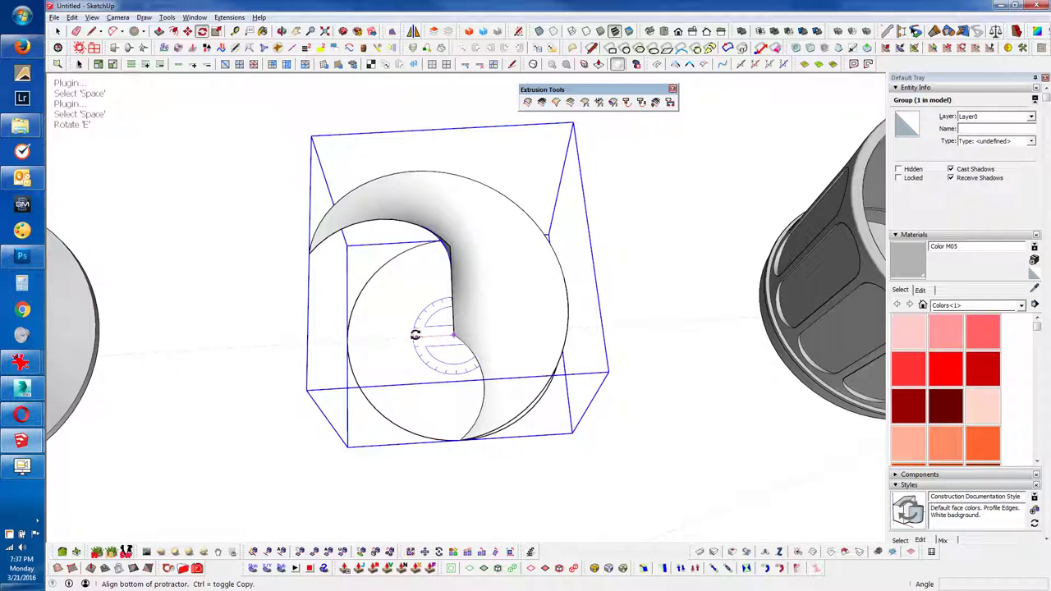
left_click(414, 334)
left_click(460, 377)
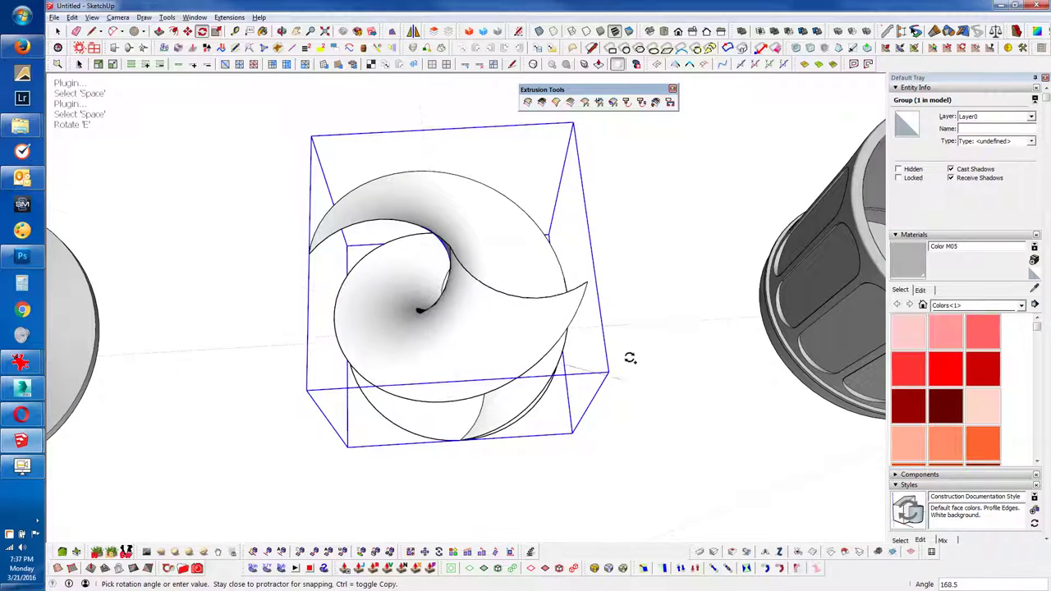
left_click(638, 319)
Step: Orbit around the two-blade spiral and briefly open its group to check the mesh
mouse_move(452, 364)
middle_mouse_down()
mouse_move(612, 118)
mouse_move(276, 112)
mouse_move(241, 347)
mouse_move(387, 375)
mouse_move(509, 312)
middle_mouse_up()
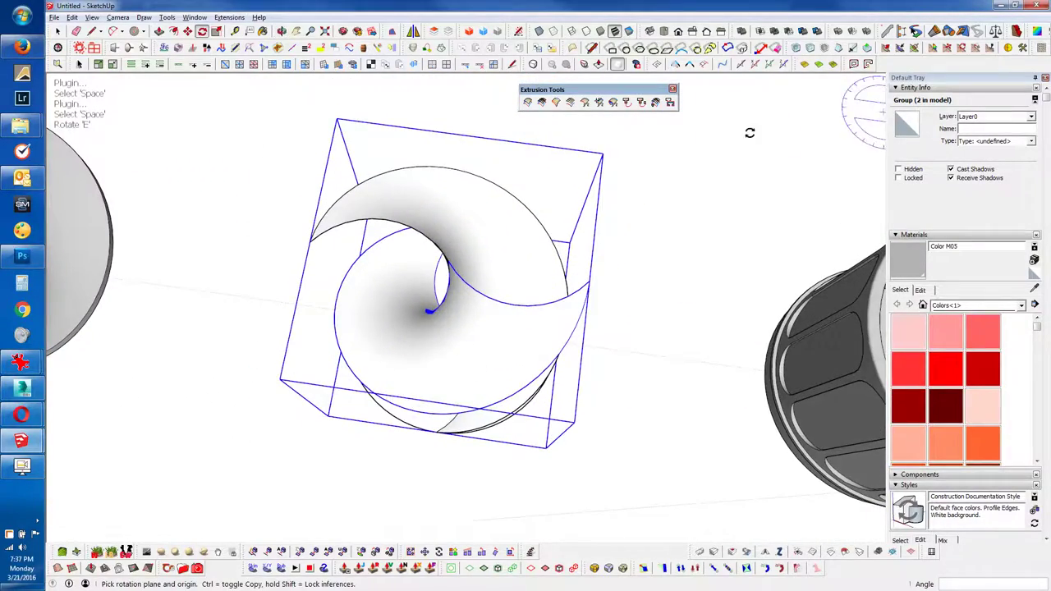
mouse_move(629, 305)
middle_mouse_down()
mouse_move(458, 212)
mouse_move(616, 167)
mouse_move(476, 235)
mouse_move(918, 88)
middle_mouse_up()
middle_click_drag(523, 265, 526, 262)
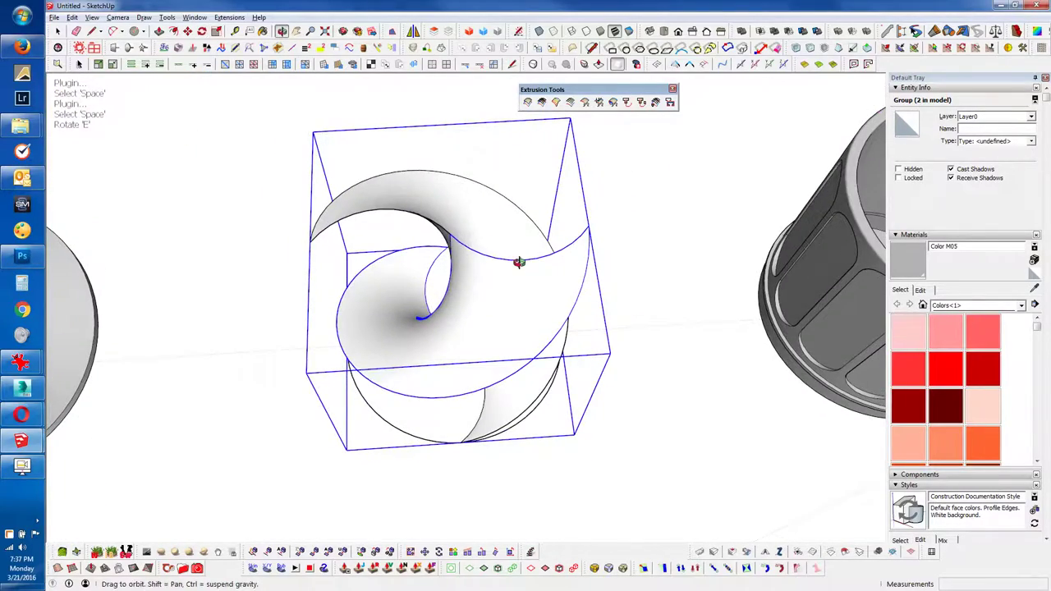
mouse_move(422, 293)
middle_mouse_down()
mouse_move(464, 305)
mouse_move(183, 228)
mouse_move(274, 186)
mouse_move(544, 203)
mouse_move(436, 375)
middle_mouse_up()
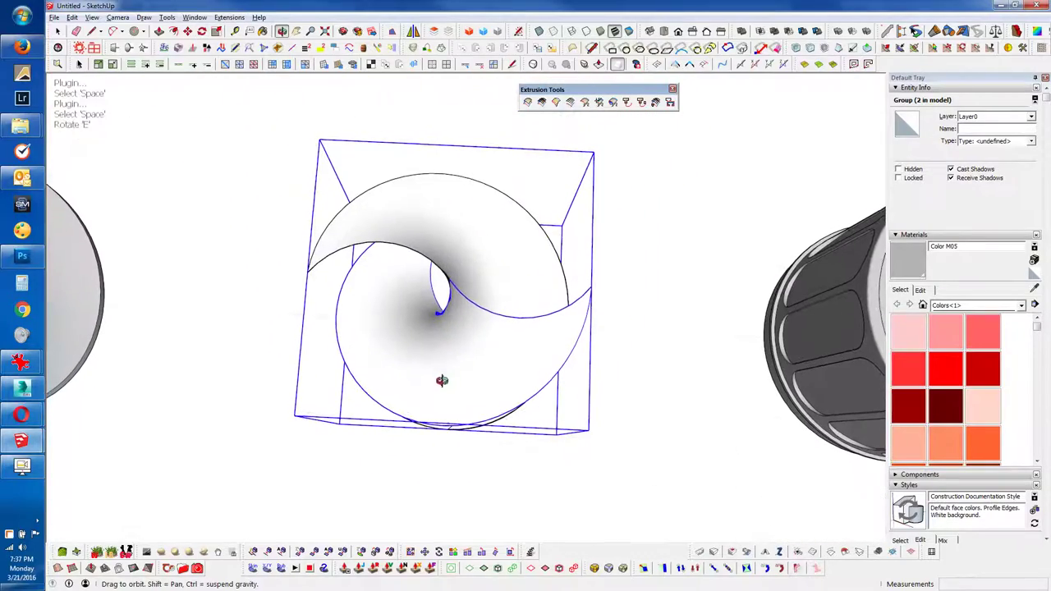
mouse_move(441, 297)
middle_mouse_down()
mouse_move(493, 276)
mouse_move(528, 309)
mouse_move(486, 373)
middle_mouse_up()
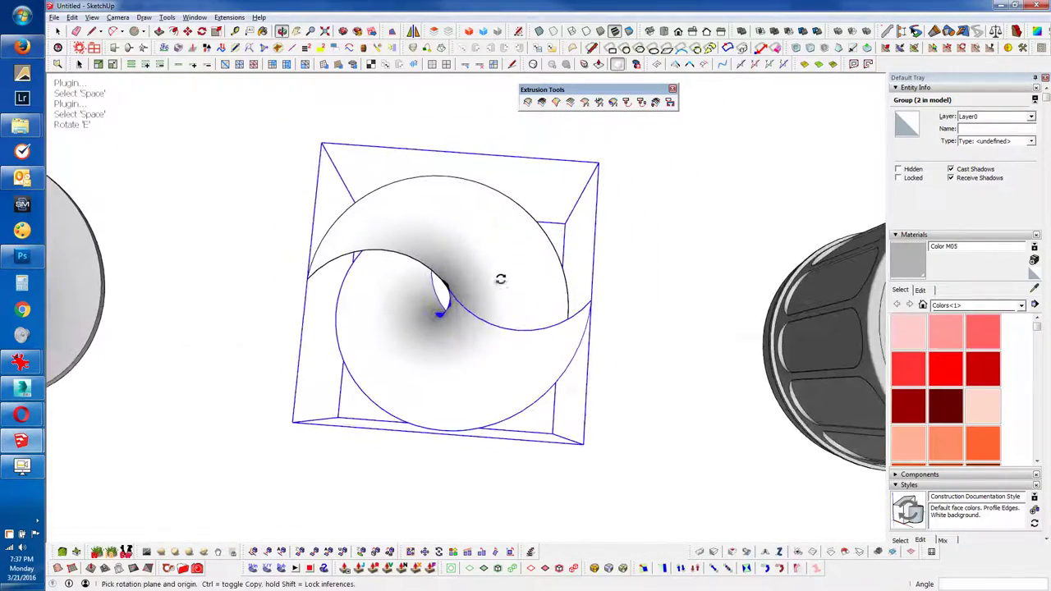
mouse_move(497, 321)
middle_mouse_down()
mouse_move(449, 319)
mouse_move(434, 305)
middle_mouse_up()
key("space")
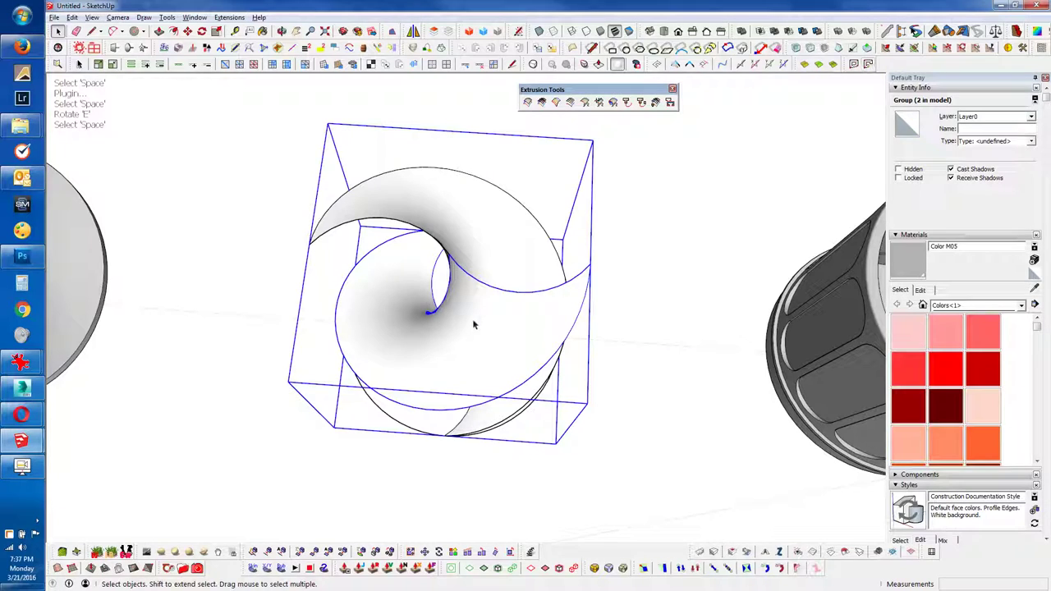
double_click(457, 320)
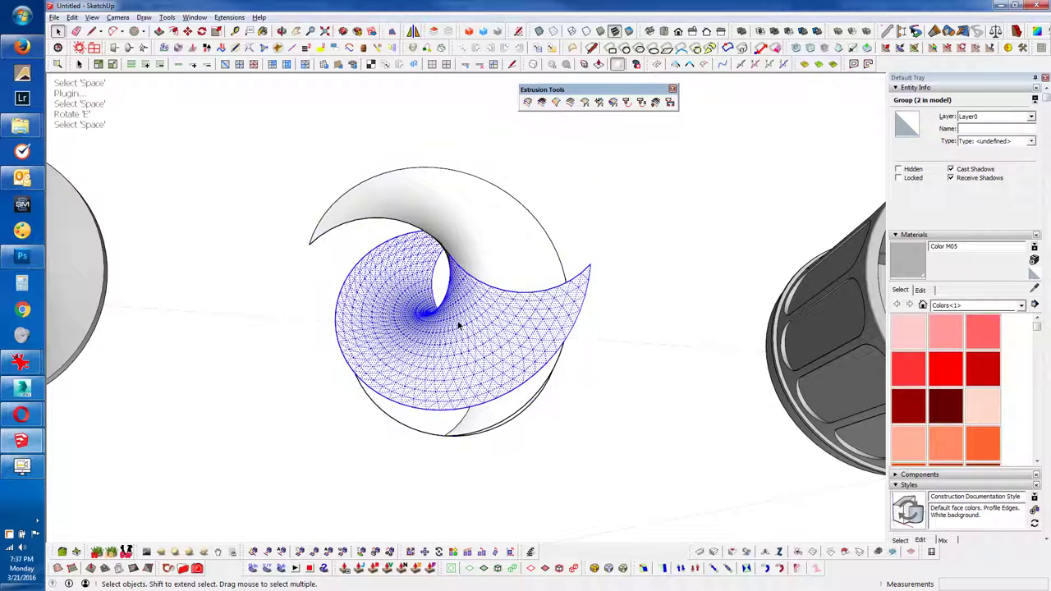
key("Escape")
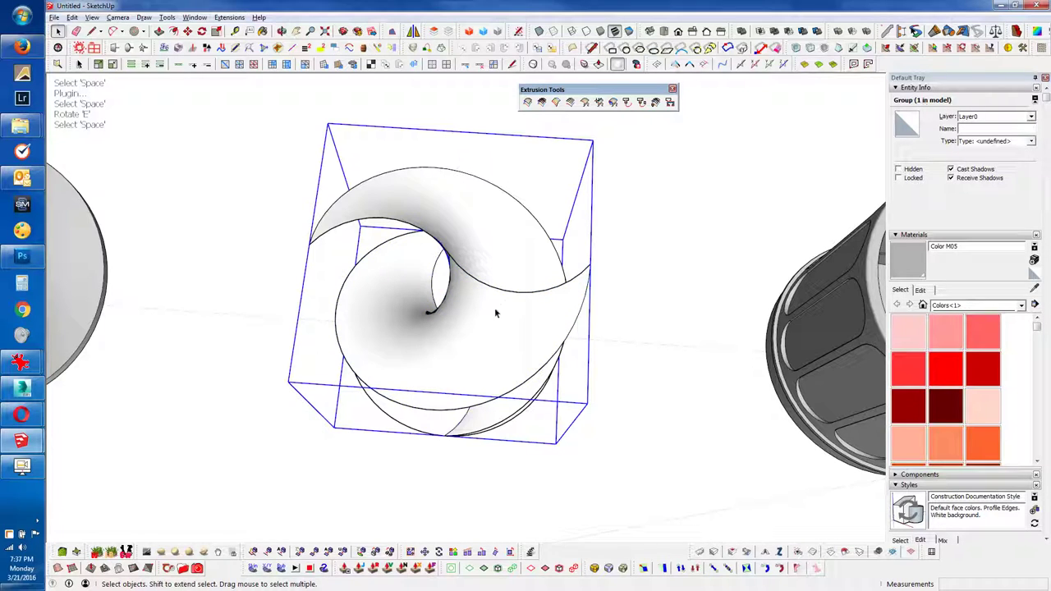
middle_click_drag(495, 313, 499, 298)
Step: Shell the upper twisted blade with Tools > Shell at a 1-inch thickness
left_click(168, 18)
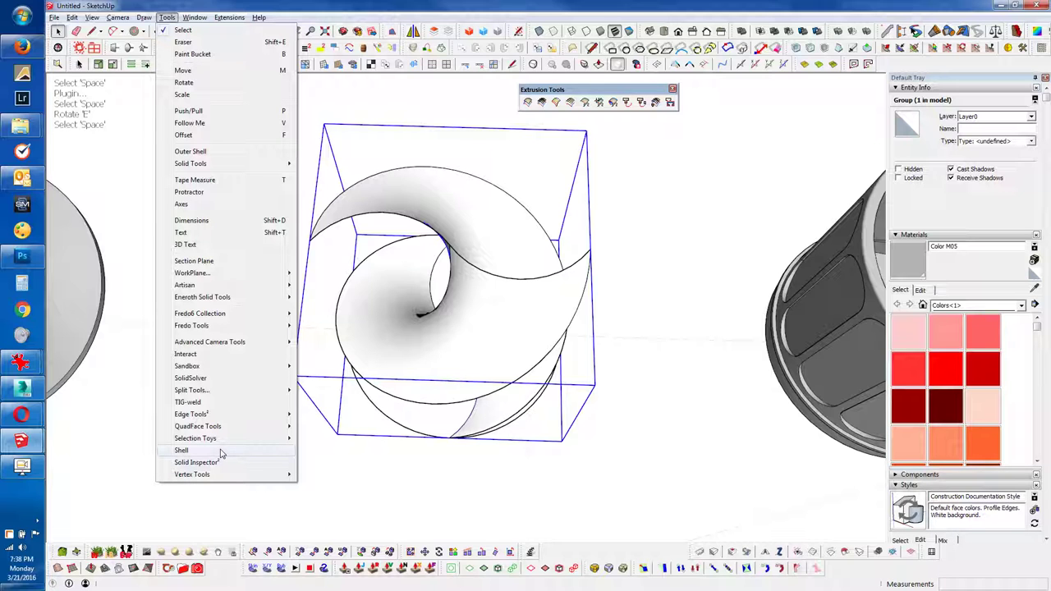
left_click(220, 453)
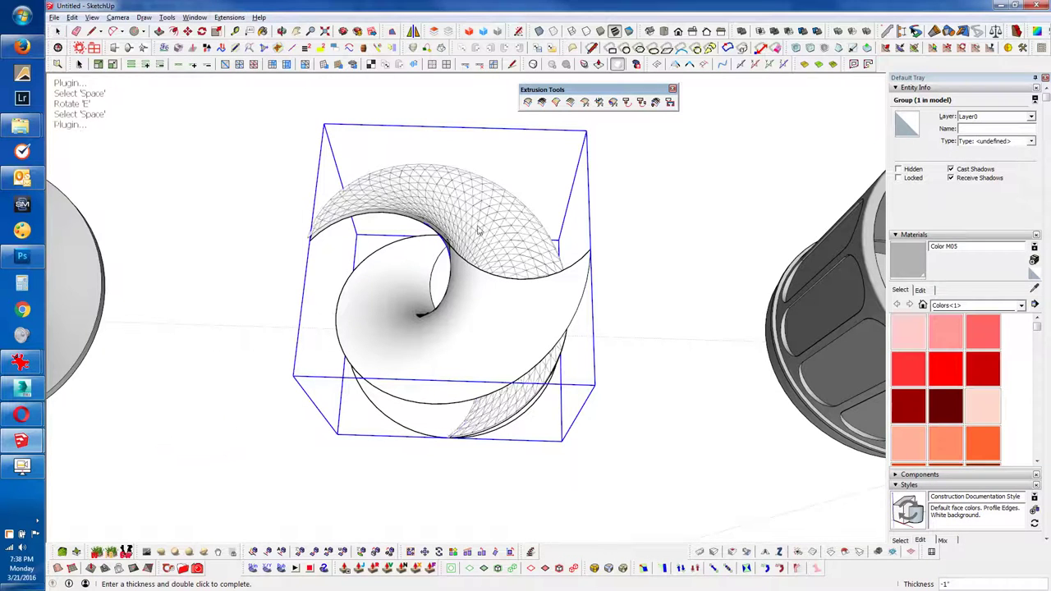
mouse_move(477, 231)
middle_mouse_down()
mouse_move(481, 206)
mouse_move(452, 188)
middle_mouse_up()
scroll(452, 192, "up", 3)
scroll(390, 208, "up", 3)
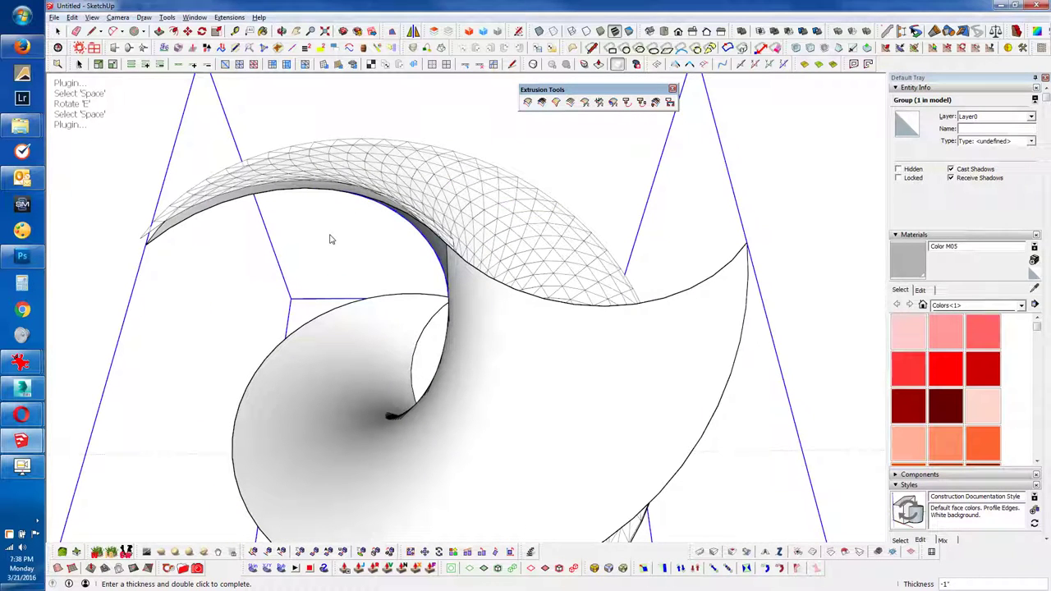
type("1")
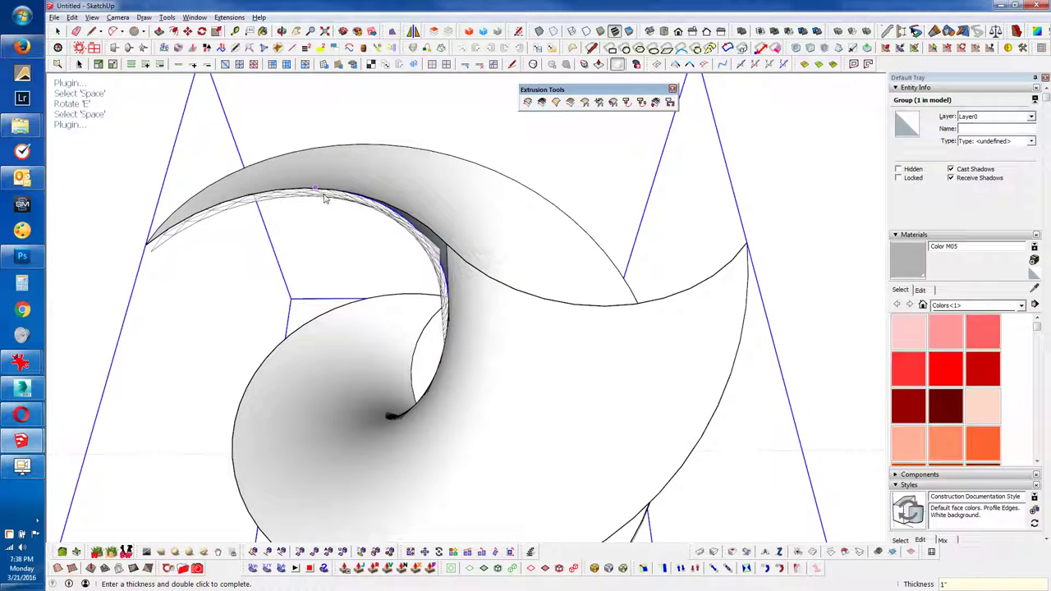
key("space")
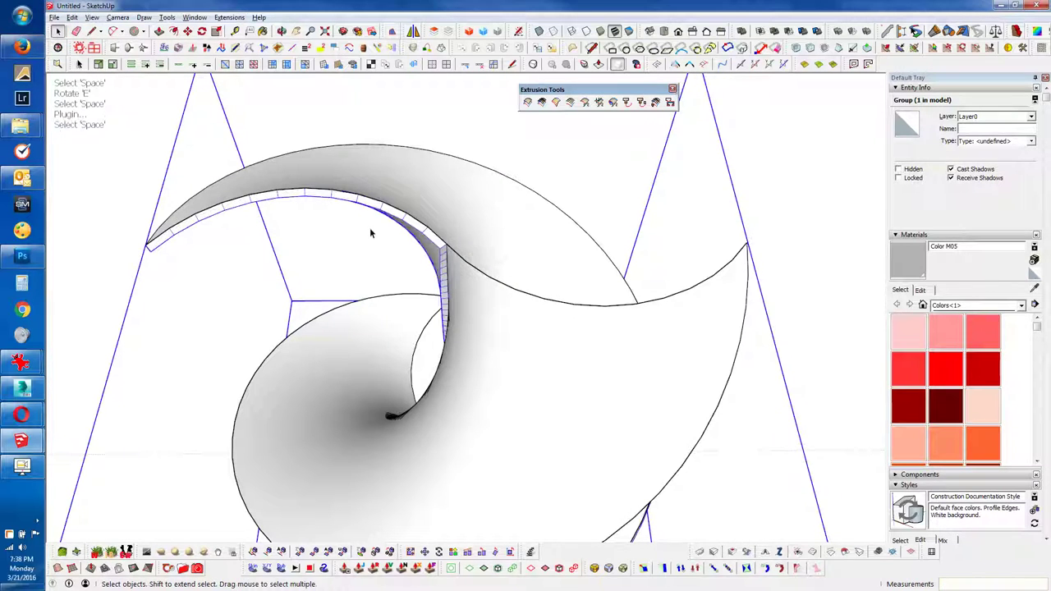
mouse_move(383, 227)
middle_mouse_down()
mouse_move(439, 263)
mouse_move(480, 376)
middle_mouse_up()
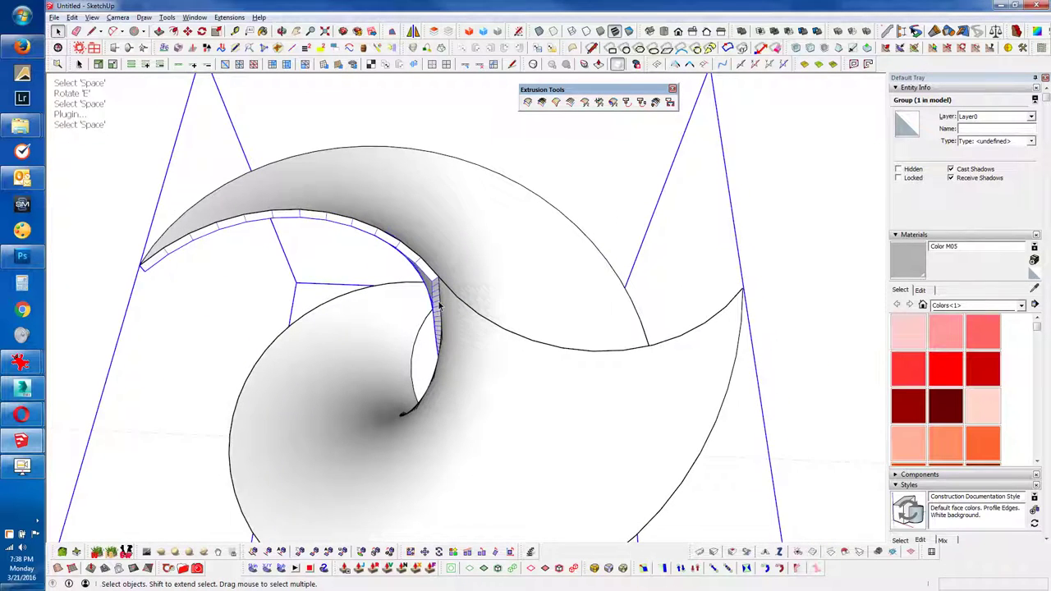
scroll(439, 305, "up", 2)
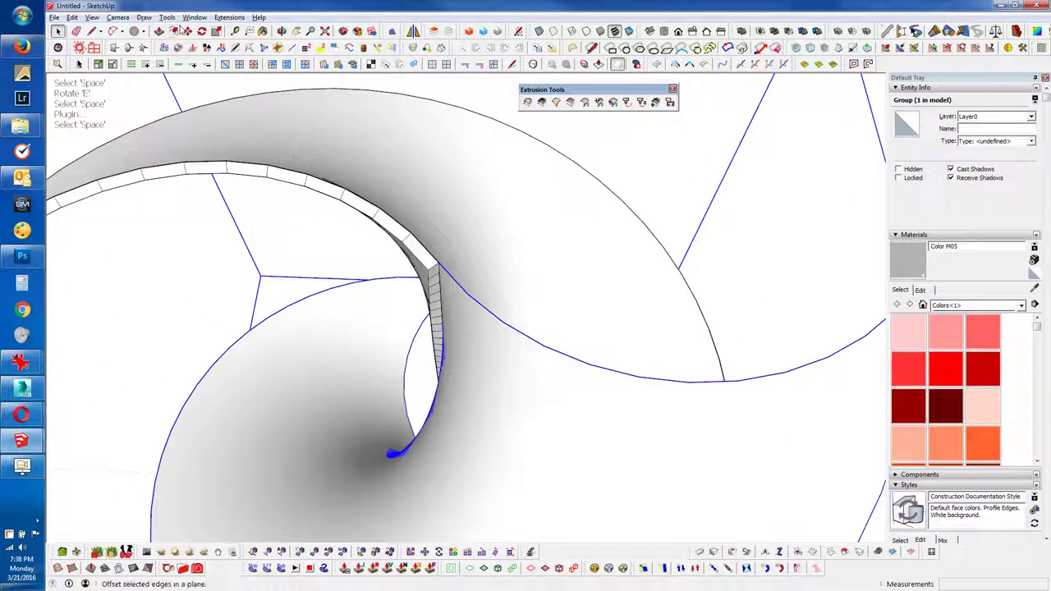
Step: Shell the second spiral wing with a -1 inch thickness
left_click(144, 17)
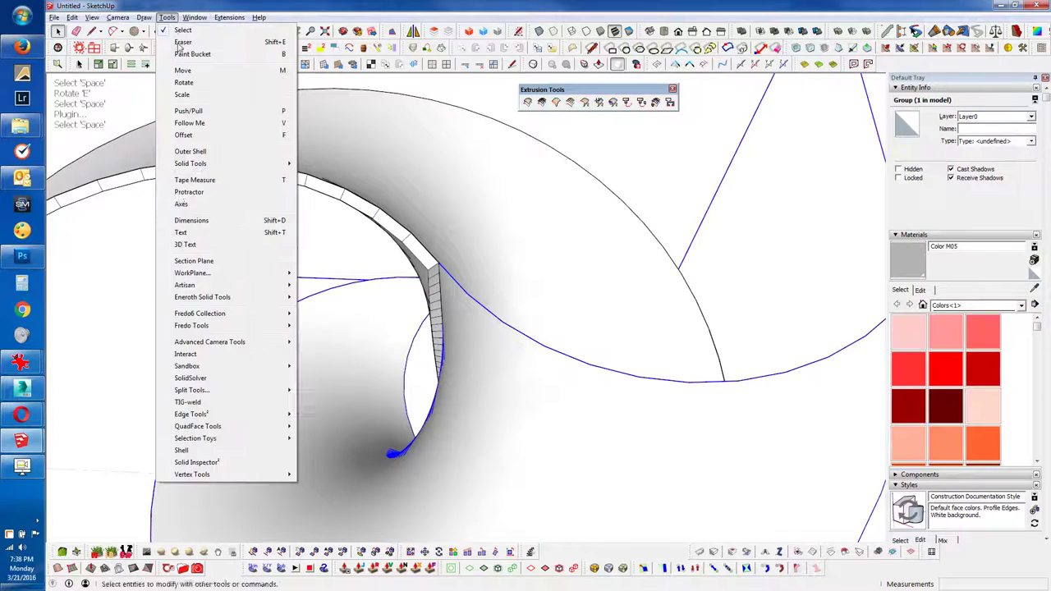
left_click(185, 451)
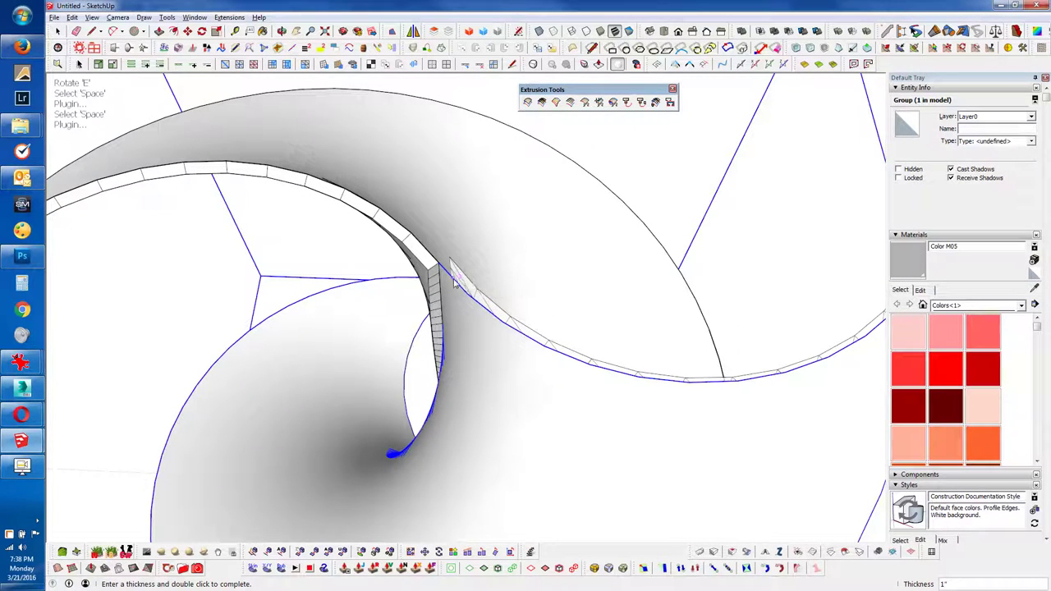
type("-1")
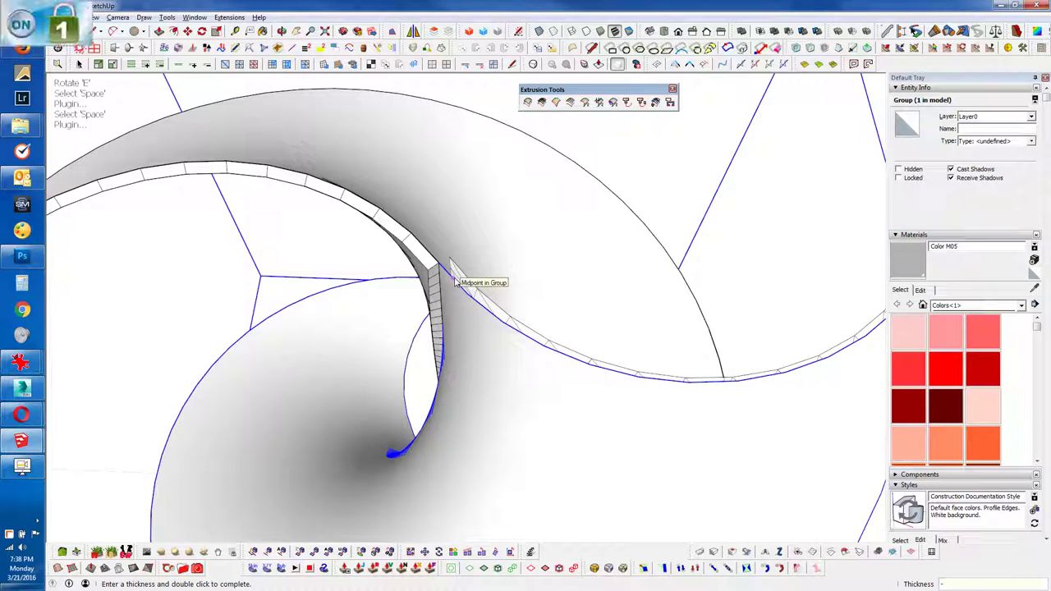
key("Return")
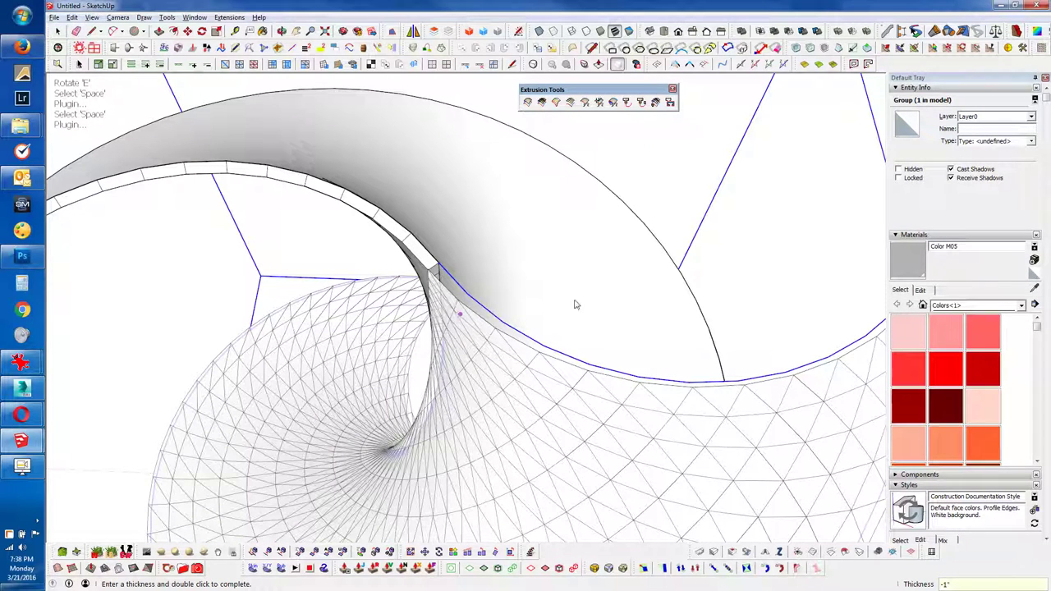
key("space")
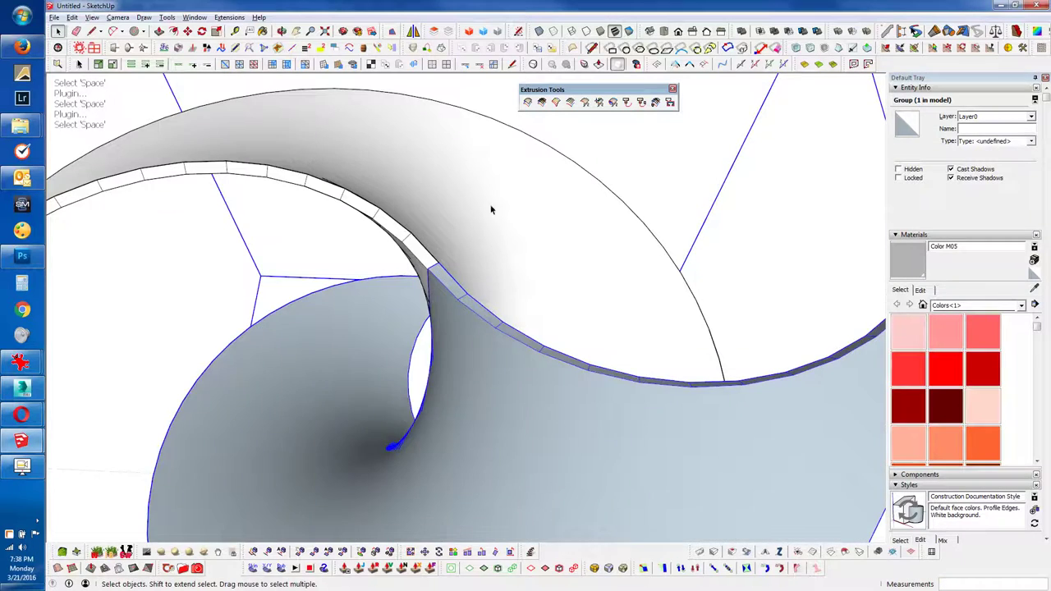
scroll(491, 209, "down", 3)
Step: Soften the edges of the shelled two-blade insert's mesh
mouse_move(446, 218)
middle_mouse_down()
mouse_move(488, 300)
mouse_move(474, 439)
mouse_move(484, 301)
mouse_move(481, 380)
mouse_move(387, 209)
mouse_move(340, 87)
mouse_move(591, 389)
middle_mouse_up()
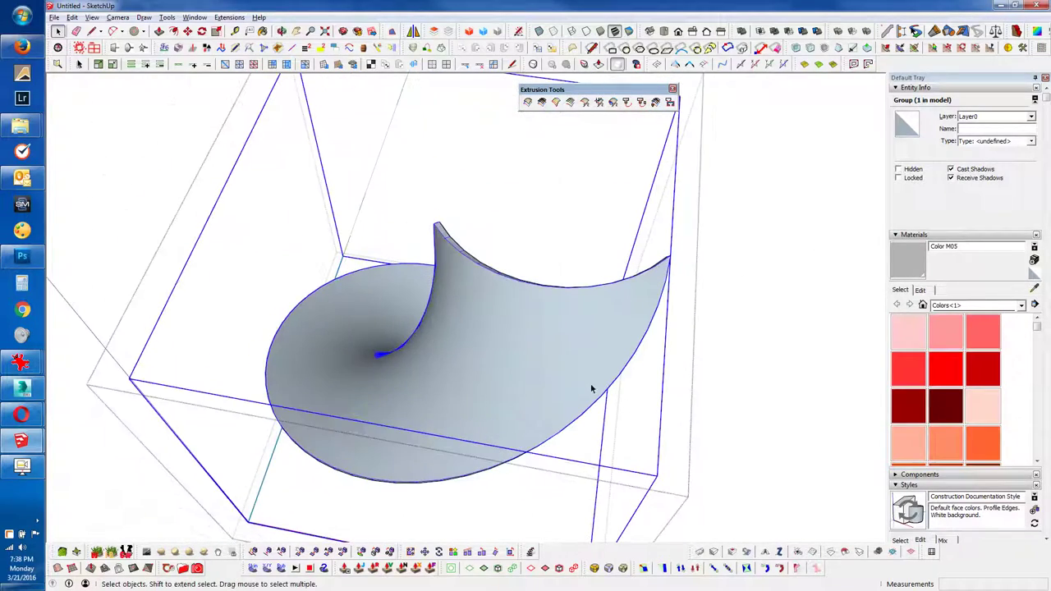
triple_click(474, 362)
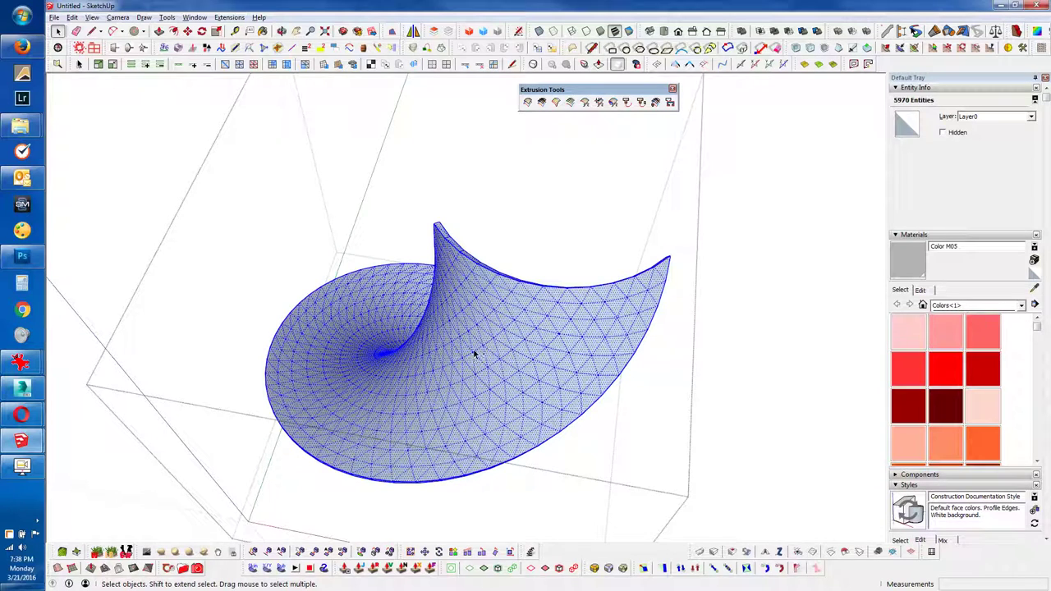
left_click(794, 69)
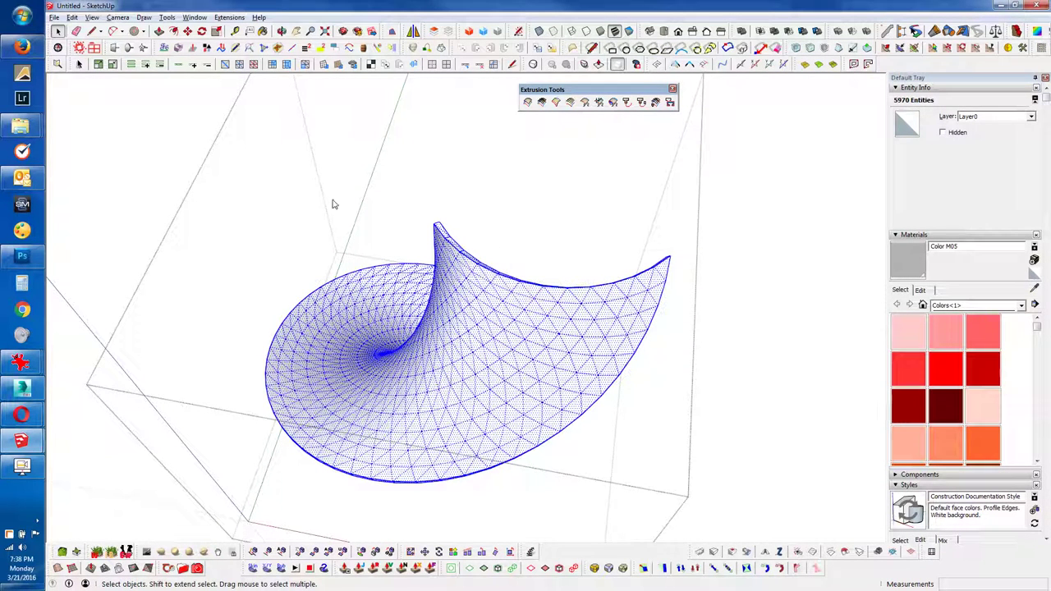
middle_click_drag(713, 353, 511, 347)
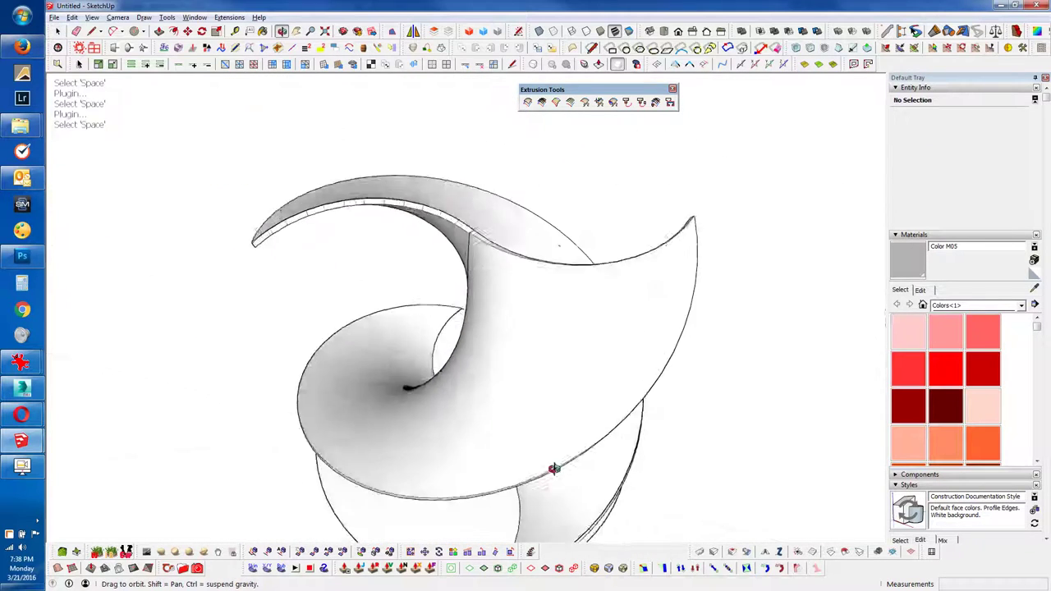
Step: Select all geometry inside the gapped-centre insert and view both inserts beside the photo
key("space")
left_click(474, 221)
left_click(443, 258)
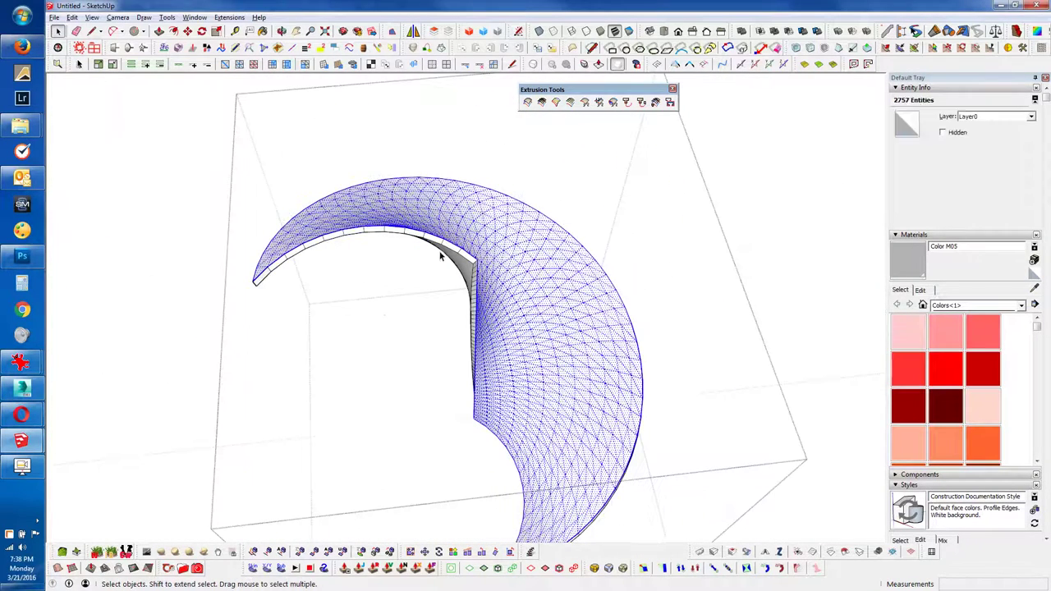
double_click(506, 265)
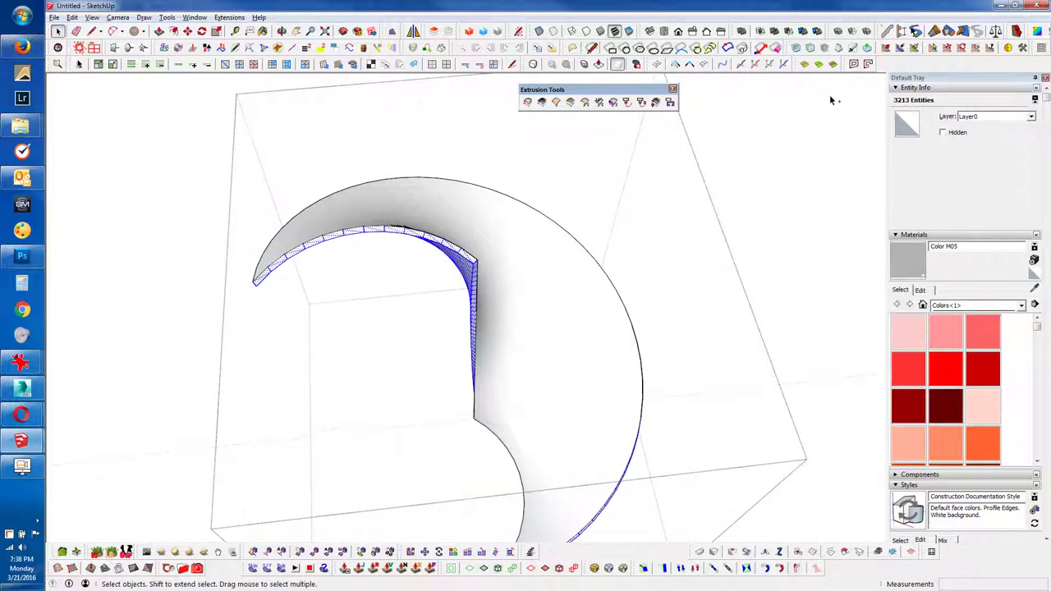
key("ctrl+a")
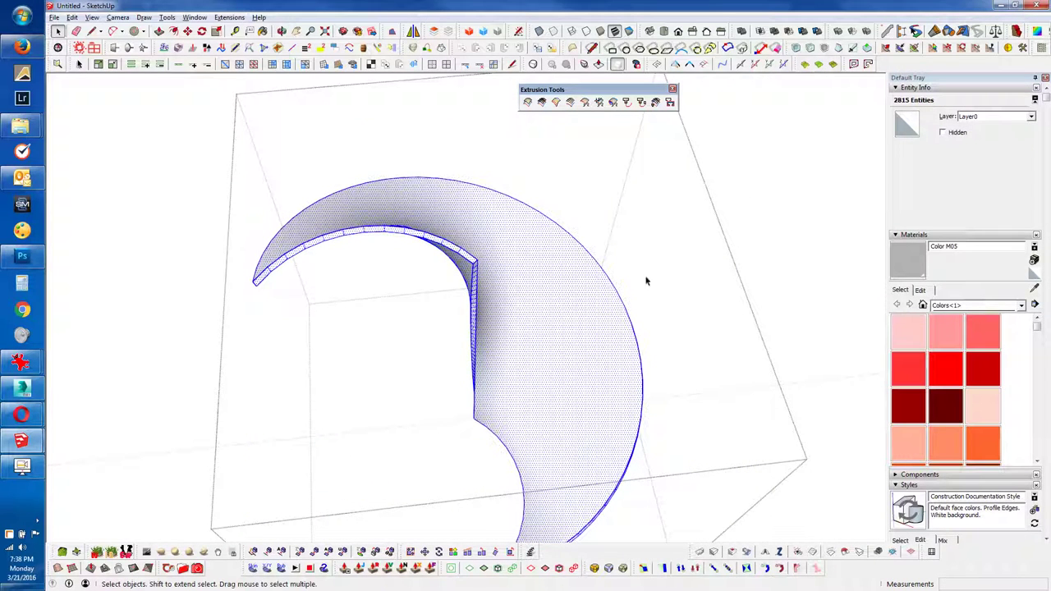
mouse_move(586, 413)
middle_mouse_down()
mouse_move(525, 300)
mouse_move(479, 314)
mouse_move(494, 182)
mouse_move(282, 176)
mouse_move(457, 301)
mouse_move(460, 333)
mouse_move(564, 370)
mouse_move(646, 157)
mouse_move(632, 164)
middle_mouse_up()
mouse_move(473, 349)
middle_mouse_down()
mouse_move(417, 375)
mouse_move(430, 488)
mouse_move(201, 491)
mouse_move(534, 382)
middle_mouse_up()
Step: Select both spiral insert groups, bringing the casing into view
left_click(599, 394)
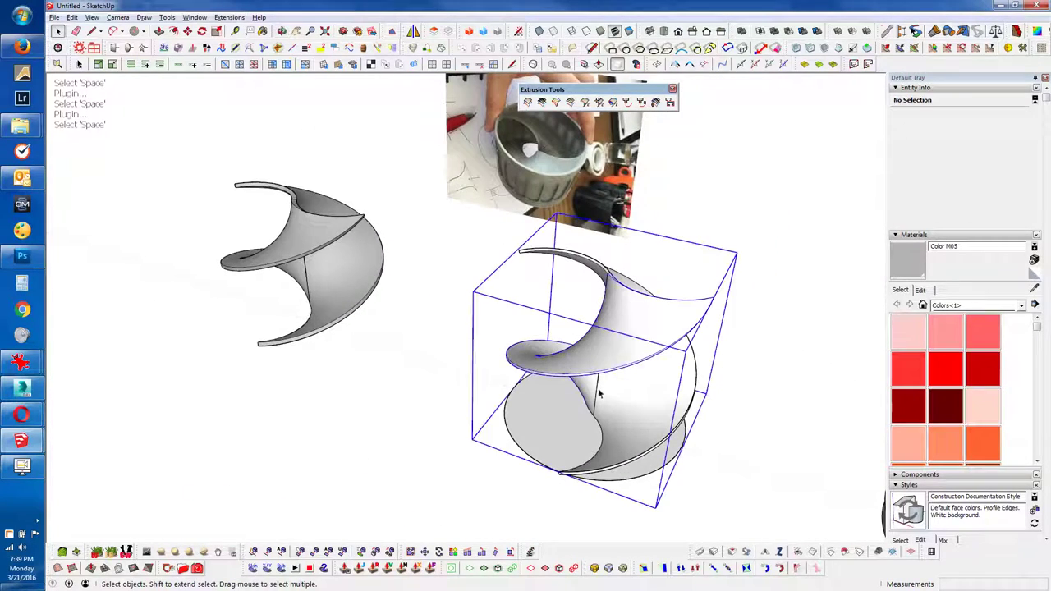
mouse_move(624, 350)
middle_mouse_down()
mouse_move(469, 417)
mouse_move(516, 351)
middle_mouse_up()
left_click(431, 285)
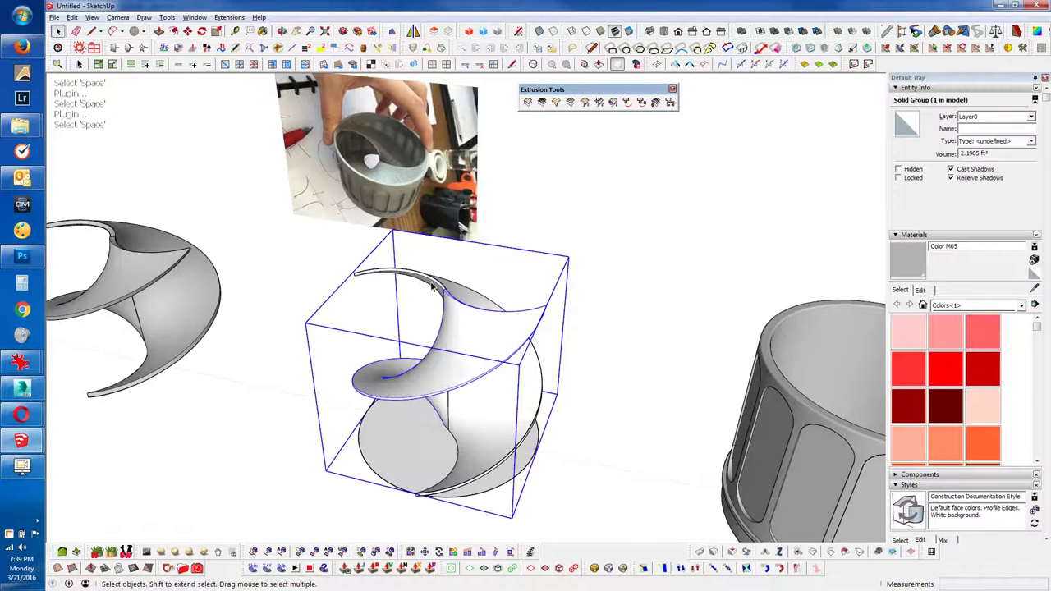
left_click(462, 338, "shift")
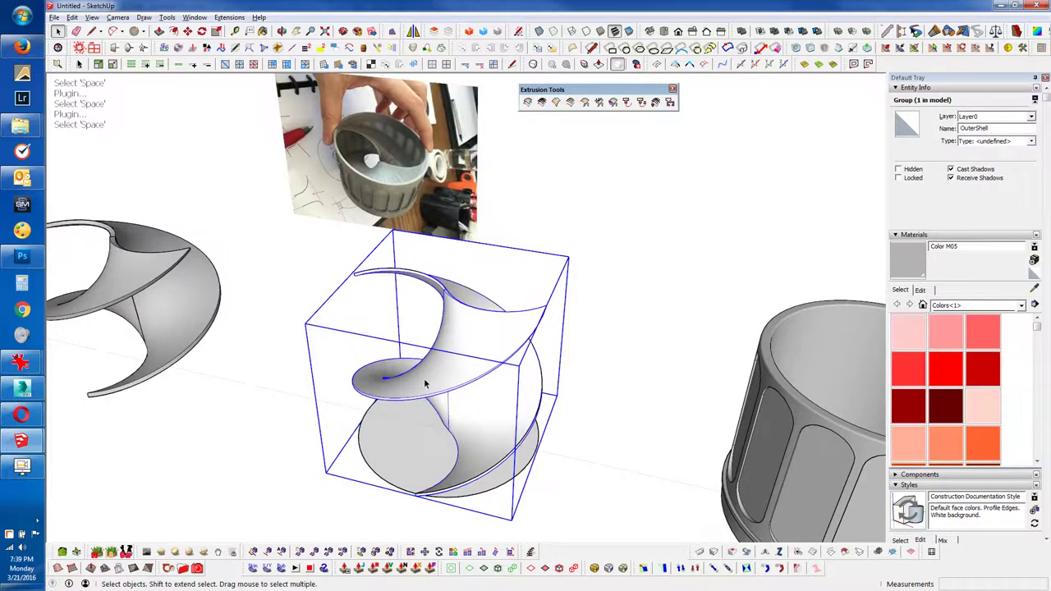
mouse_move(425, 383)
middle_mouse_down()
mouse_move(488, 211)
mouse_move(730, 291)
mouse_move(468, 273)
middle_mouse_up()
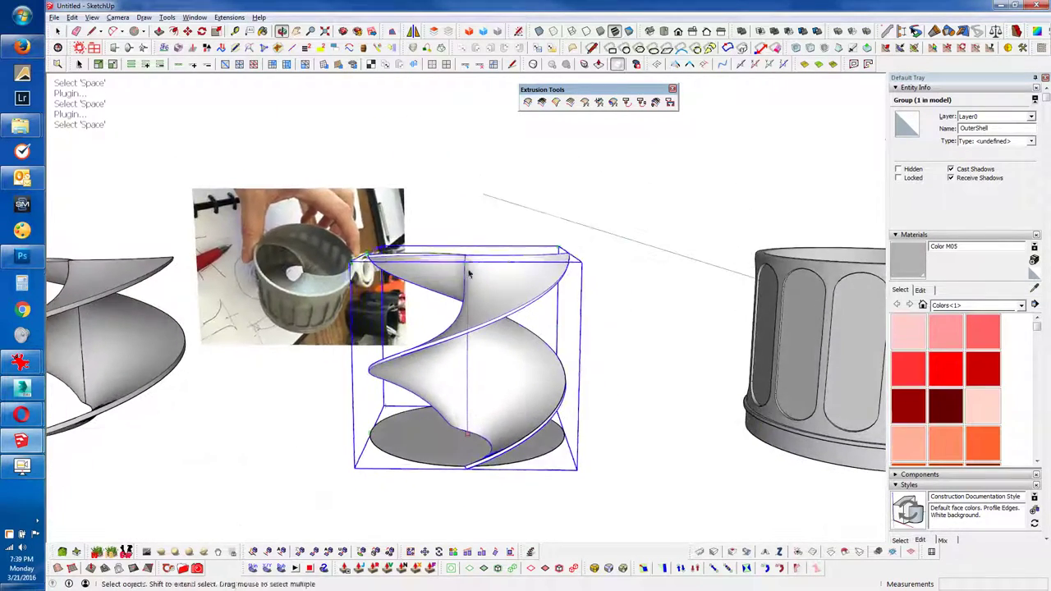
Step: Scale the insert vertically to about double height and inspect it
key("s")
mouse_move(467, 254)
left_mouse_down()
mouse_move(479, 260)
mouse_move(469, 288)
left_mouse_up()
mouse_move(527, 403)
middle_mouse_down()
mouse_move(833, 310)
mouse_move(627, 429)
mouse_move(356, 504)
mouse_move(363, 541)
mouse_move(546, 299)
mouse_move(638, 331)
mouse_move(362, 263)
middle_mouse_up()
mouse_move(362, 263)
left_mouse_down()
mouse_move(369, 120)
mouse_move(365, 131)
left_mouse_up()
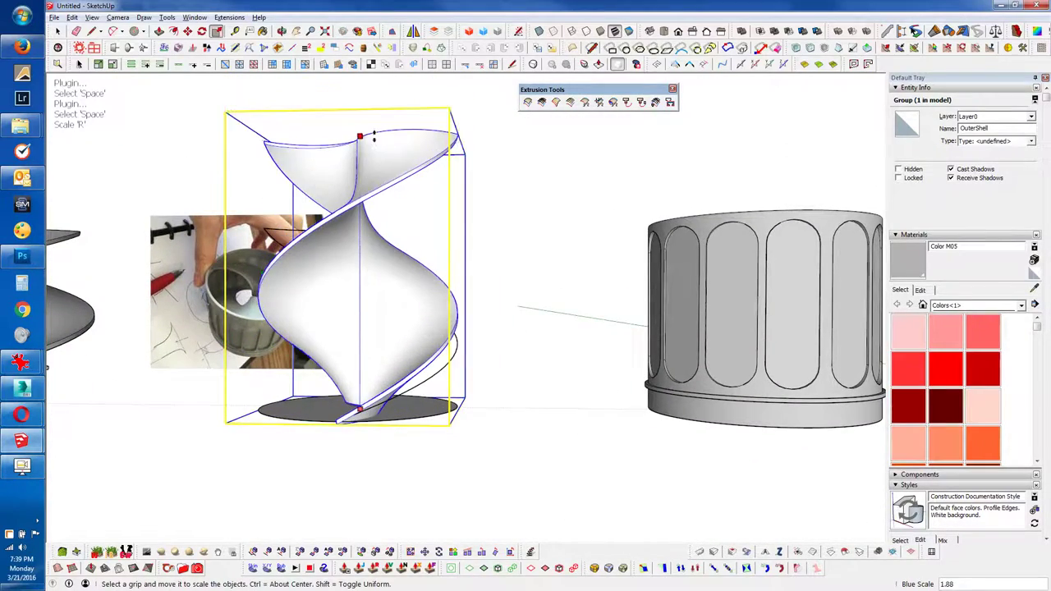
mouse_move(365, 132)
middle_mouse_down()
mouse_move(617, 403)
mouse_move(144, 374)
mouse_move(206, 476)
mouse_move(376, 488)
mouse_move(539, 275)
mouse_move(450, 417)
middle_mouse_up()
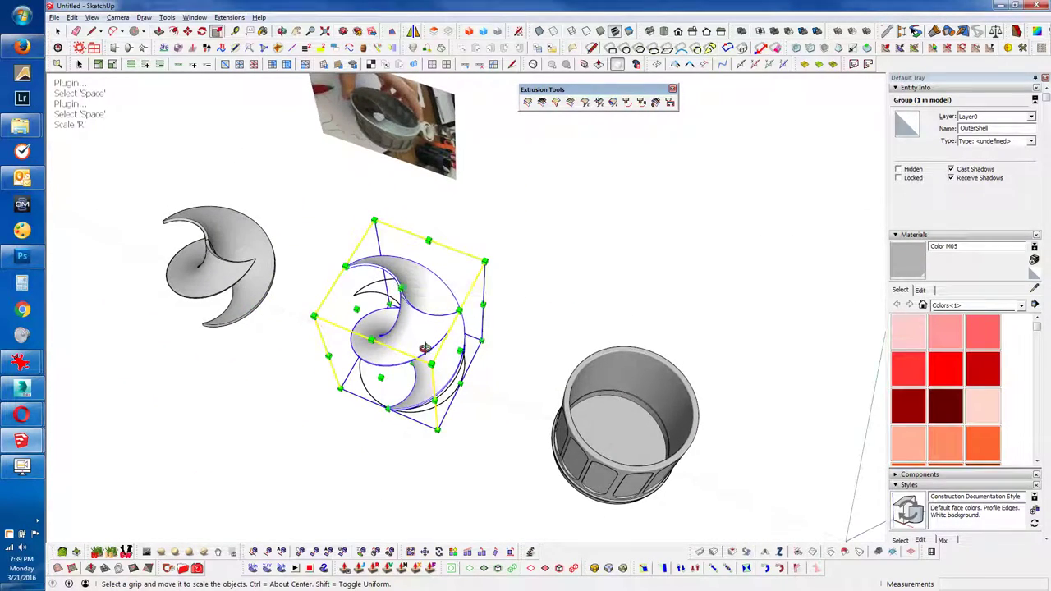
middle_click_drag(425, 348, 407, 283)
Step: Squash the insert to 0.60 height and view the whole grey base
left_click_drag(400, 264, 537, 333)
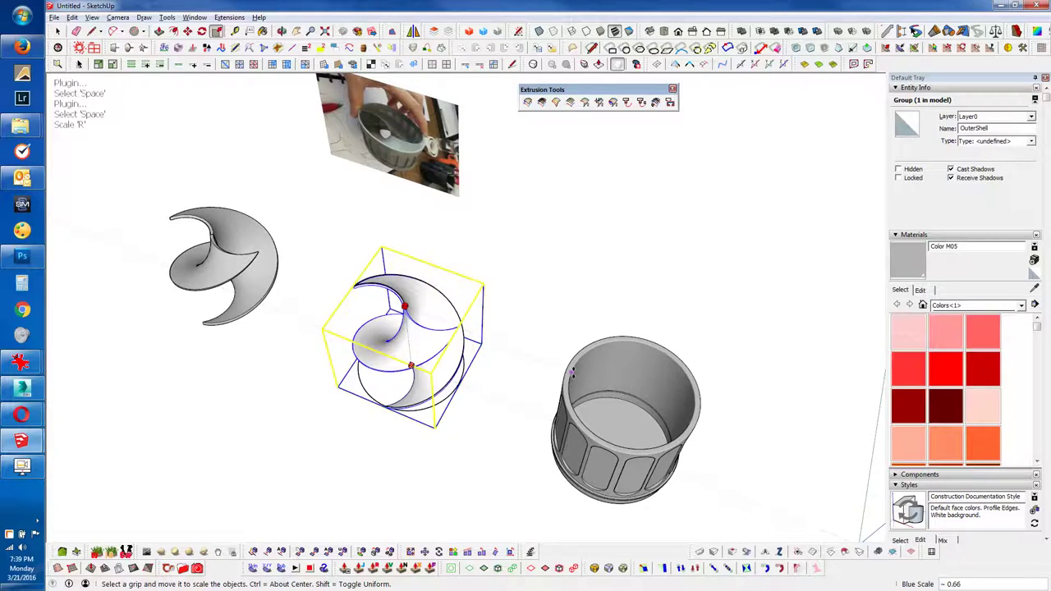
mouse_move(476, 438)
middle_mouse_down()
mouse_move(357, 261)
mouse_move(370, 264)
mouse_move(376, 89)
middle_mouse_up()
key("w")
scroll(395, 339, "up", 3)
scroll(395, 339, "up", 3)
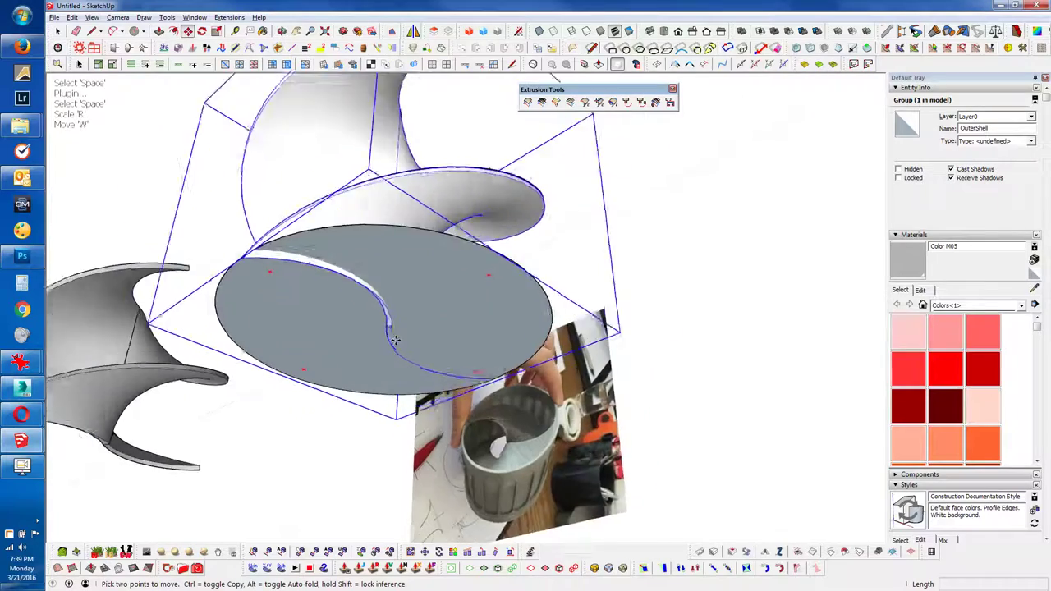
scroll(395, 339, "up", 3)
mouse_move(387, 330)
middle_mouse_down()
mouse_move(390, 265)
mouse_move(396, 314)
middle_mouse_up()
scroll(396, 332, "down", 3)
Step: Add centre points to the insert's two flat base faces with the extension command
key("space")
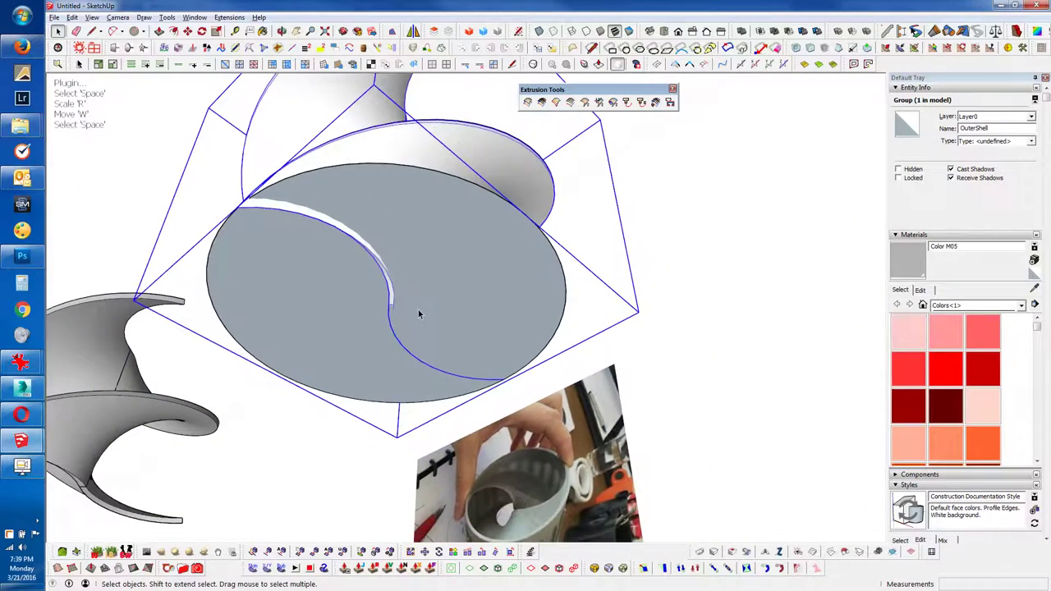
scroll(418, 314, "up", 1)
scroll(426, 309, "up", 1)
scroll(436, 305, "up", 1)
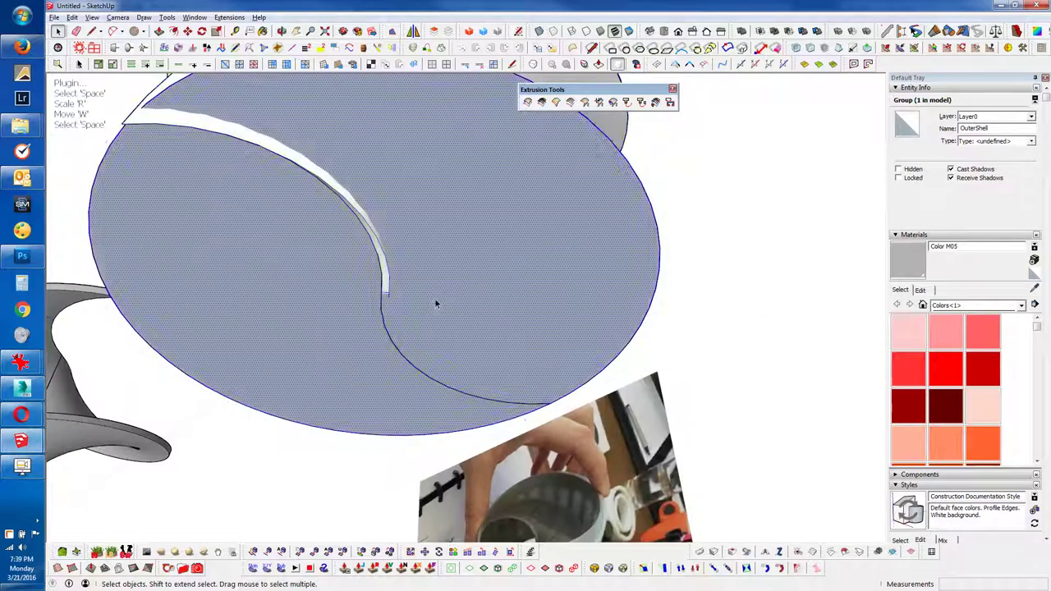
triple_click(417, 341)
scroll(427, 358, "down", 3)
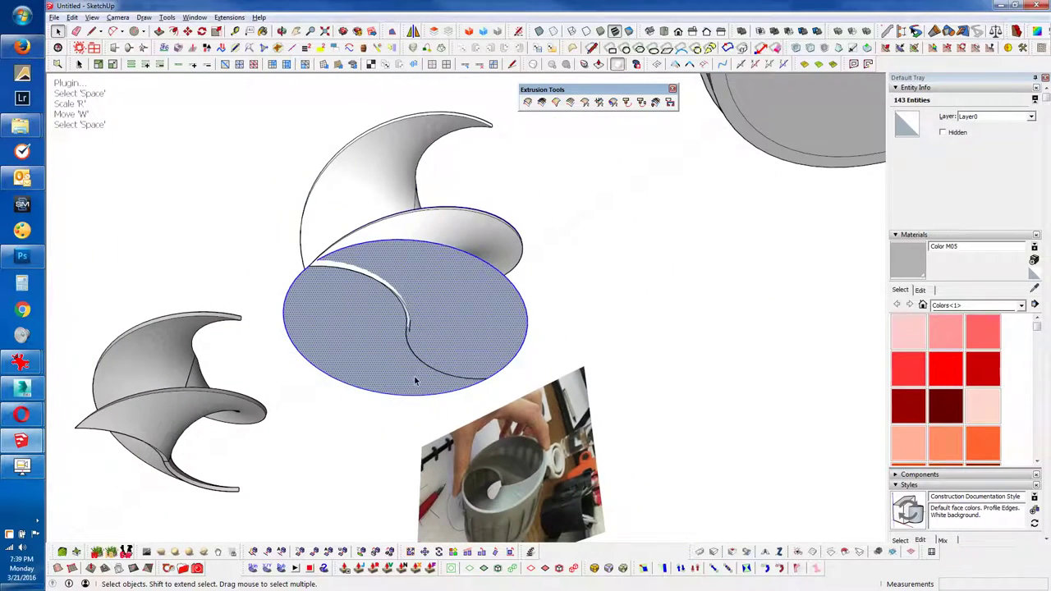
left_click(416, 381)
left_click(229, 17)
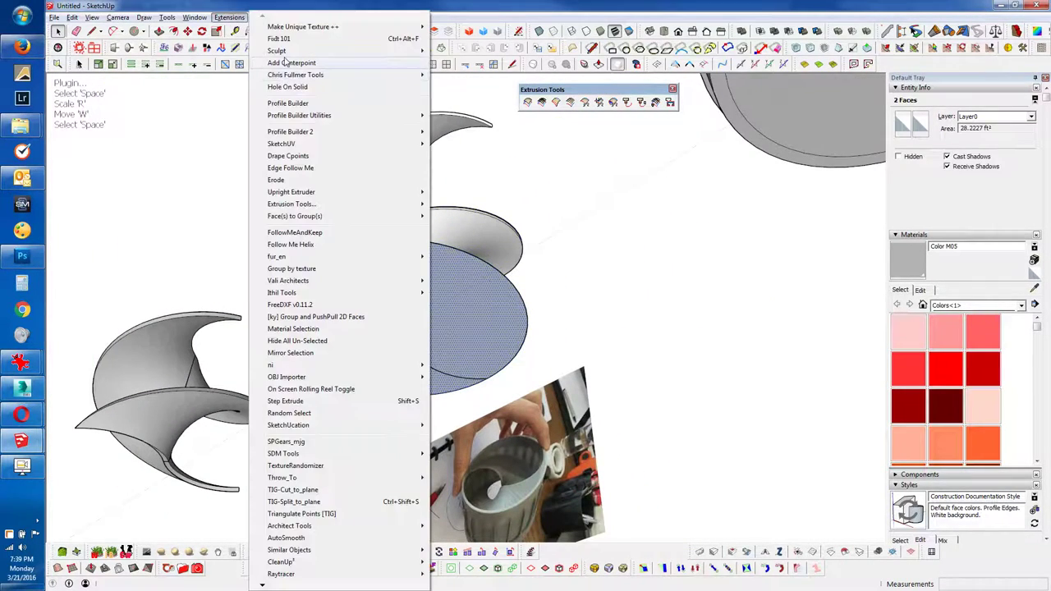
left_click(285, 62)
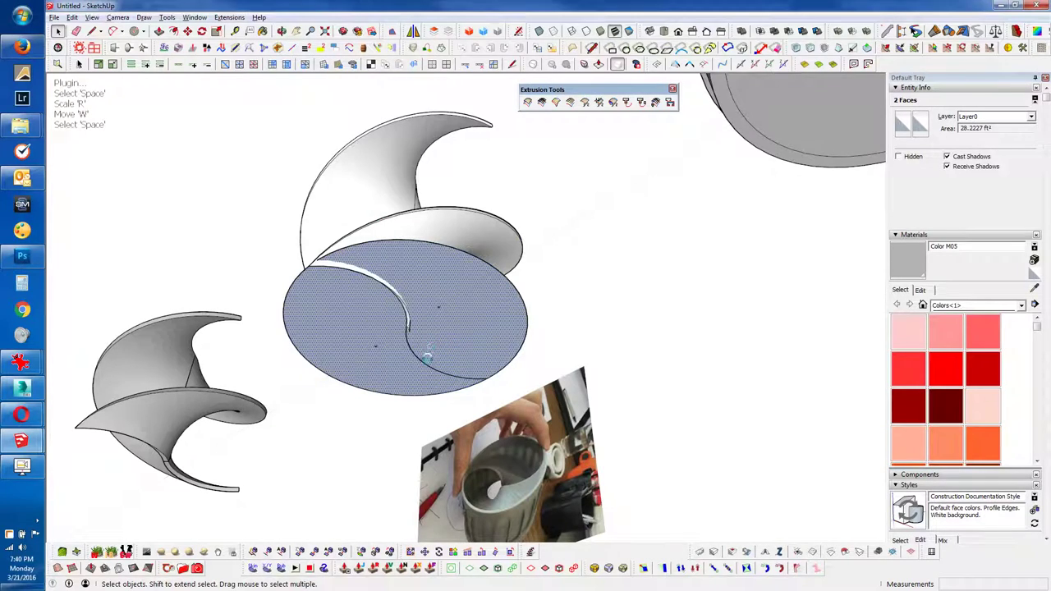
Step: Orbit to a lower side angle while trying the Rotate and Move tools
mouse_move(422, 330)
middle_mouse_down()
mouse_move(413, 459)
mouse_move(397, 380)
mouse_move(410, 307)
middle_mouse_up()
scroll(388, 205, "up", 2)
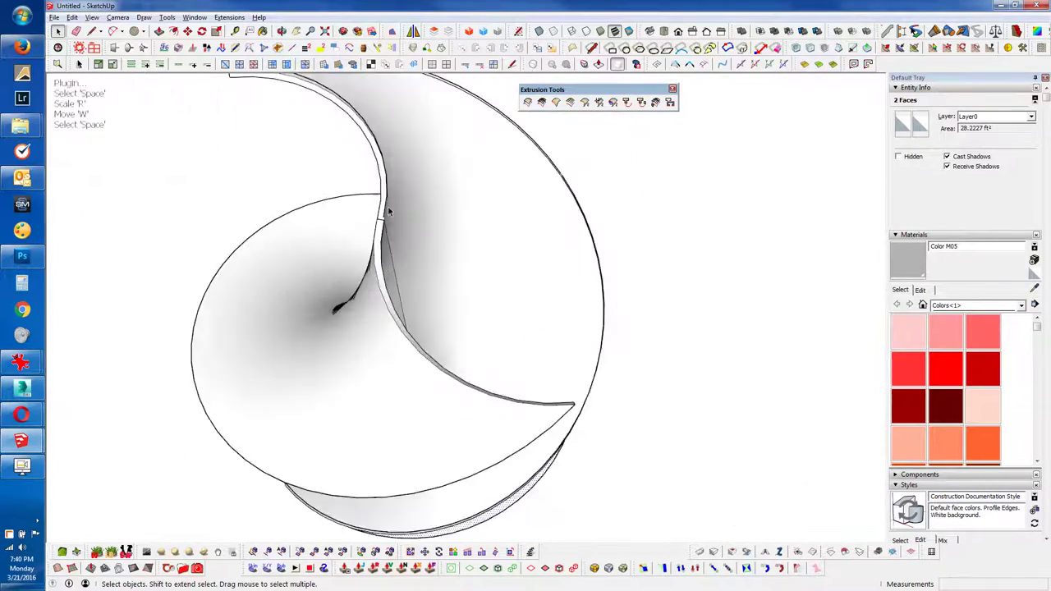
scroll(381, 221, "up", 3)
scroll(375, 236, "up", 2)
key("e")
key("w")
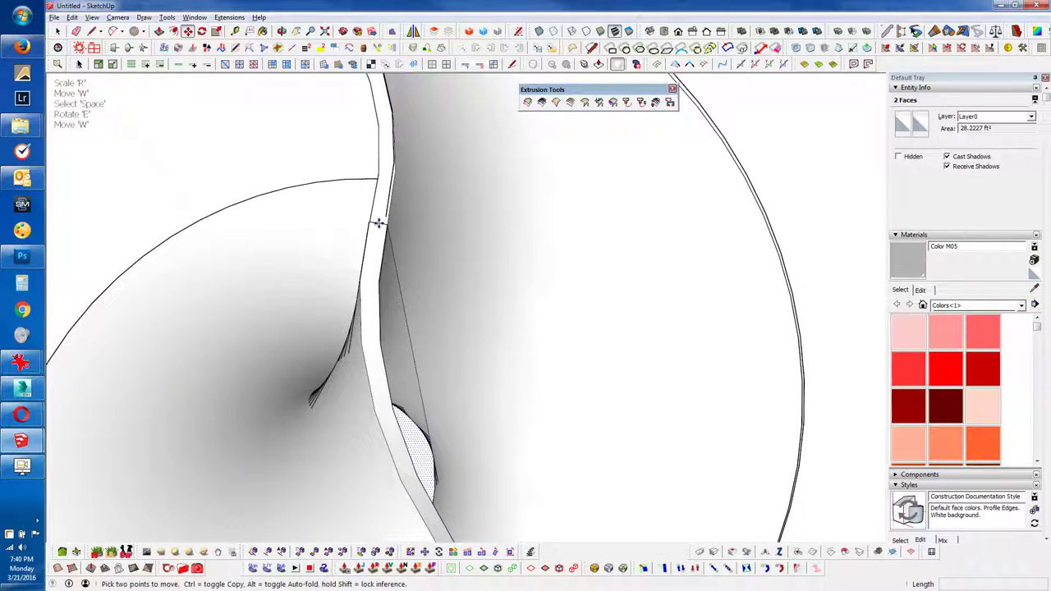
scroll(379, 224, "down", 5)
key("space")
Step: Move the swirl insert group inside the cylindrical casing and check alignment from above
left_click(379, 225)
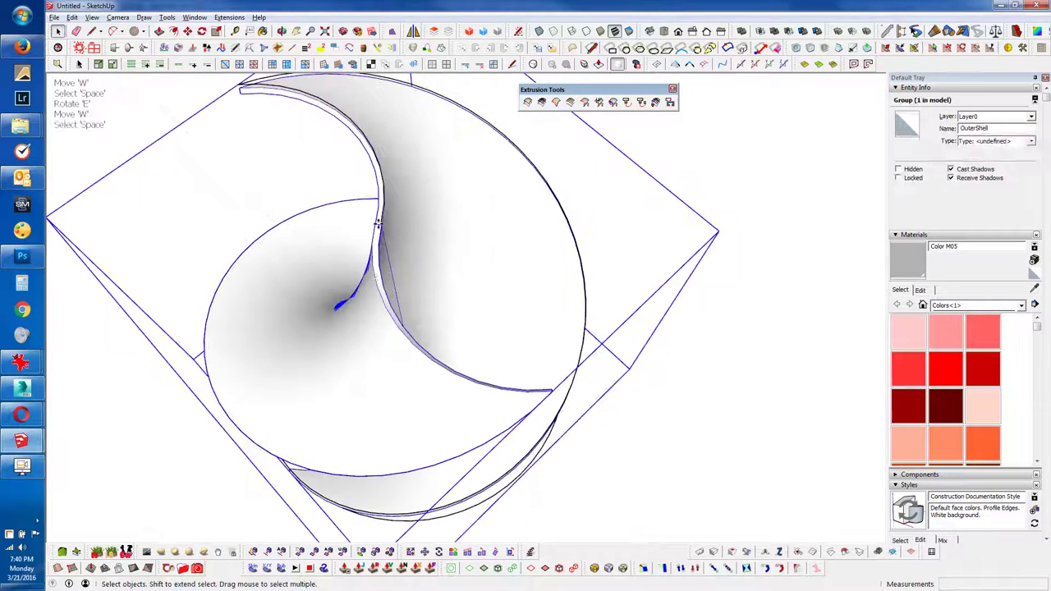
key("w")
scroll(379, 225, "up", 2)
scroll(378, 225, "up", 1)
scroll(377, 227, "down", 2)
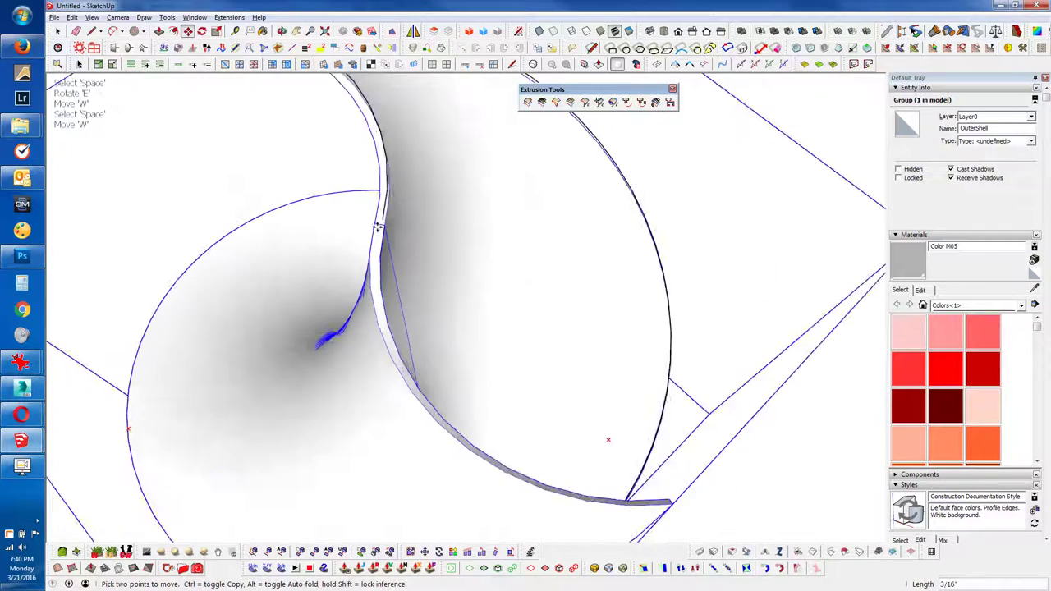
scroll(378, 227, "down", 3)
scroll(377, 228, "down", 2)
left_click(377, 228)
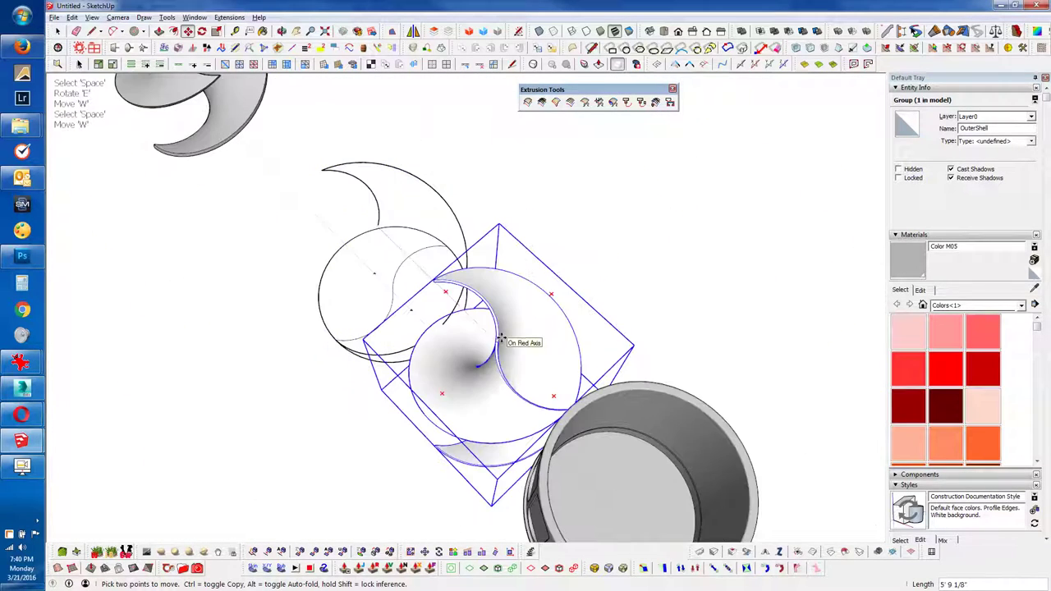
middle_click_drag(501, 337, 361, 271, "shift")
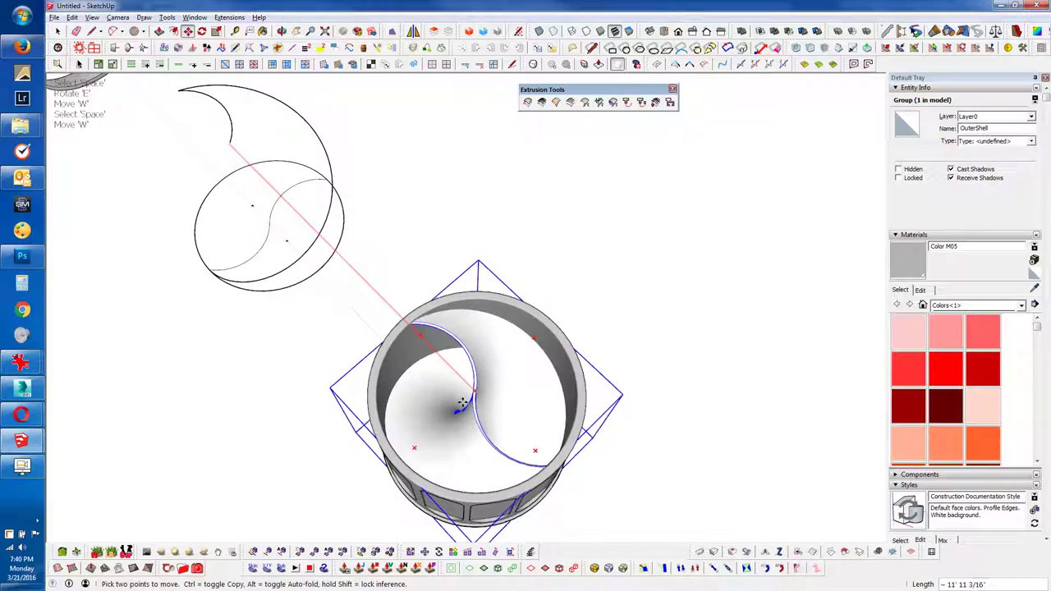
mouse_move(462, 401)
middle_mouse_down()
mouse_move(495, 444)
mouse_move(402, 355)
mouse_move(430, 264)
middle_mouse_up()
scroll(494, 445, "up", 2)
Step: Begin scaling the casing's height from below, then cancel
key("r")
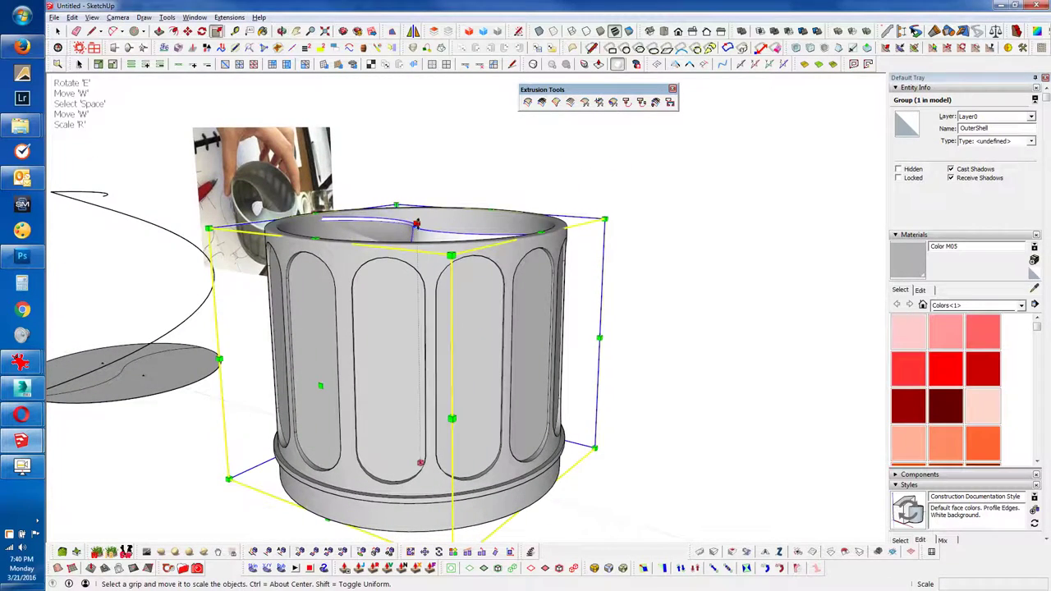
mouse_move(416, 251)
middle_mouse_down()
mouse_move(425, 331)
mouse_move(432, 295)
middle_mouse_up()
left_click(432, 295)
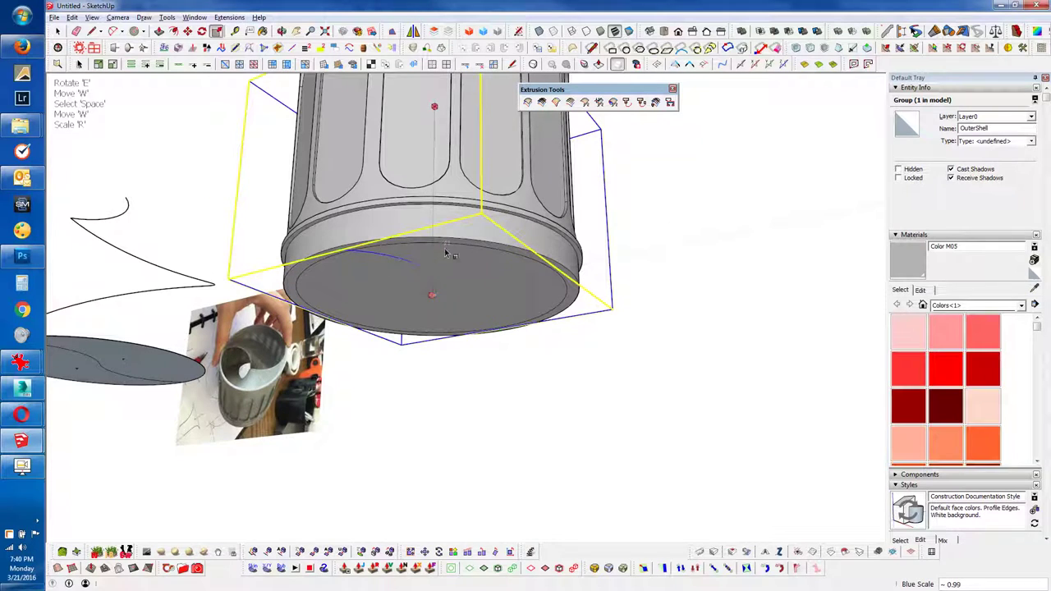
key("space")
Step: Delete the casing's bottom face to leave an open-ended tube
double_click(476, 294)
left_click(468, 287)
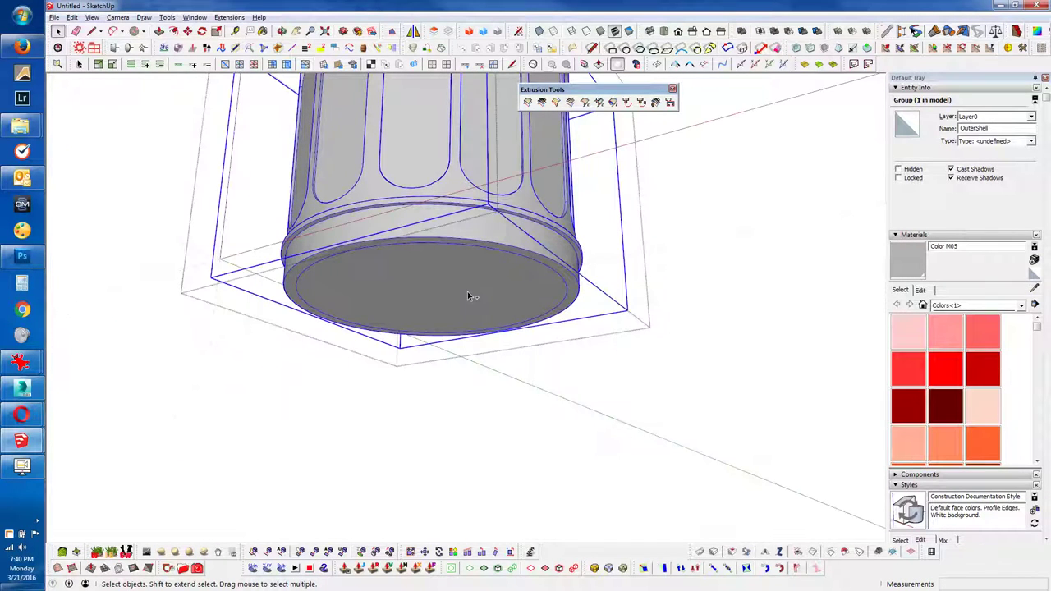
key("Delete")
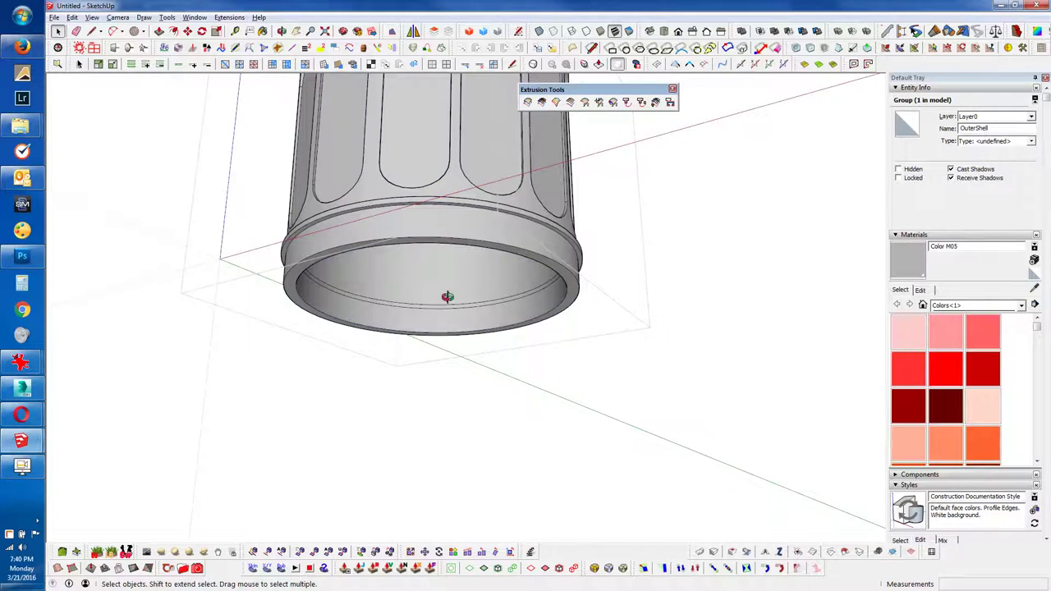
middle_click_drag(455, 288, 428, 293)
left_click(739, 328)
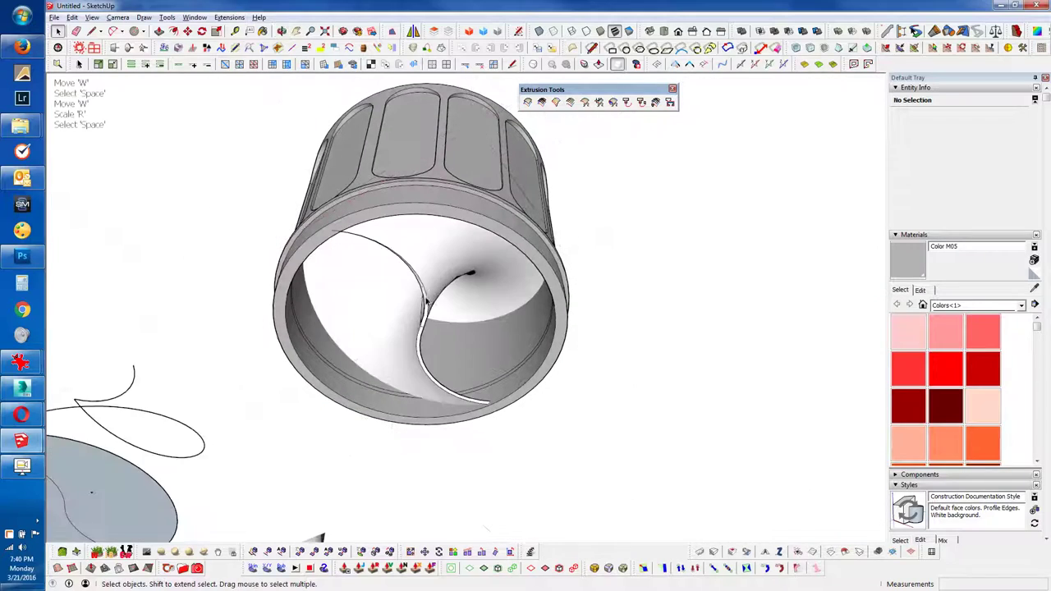
Step: Scale the casing group slightly shorter along blue, to about 0.93
left_click(493, 345)
key("r")
mouse_move(422, 305)
left_mouse_down()
mouse_move(421, 317)
mouse_move(422, 306)
left_mouse_up()
mouse_move(422, 305)
middle_mouse_down()
mouse_move(403, 488)
mouse_move(422, 442)
mouse_move(429, 282)
middle_mouse_up()
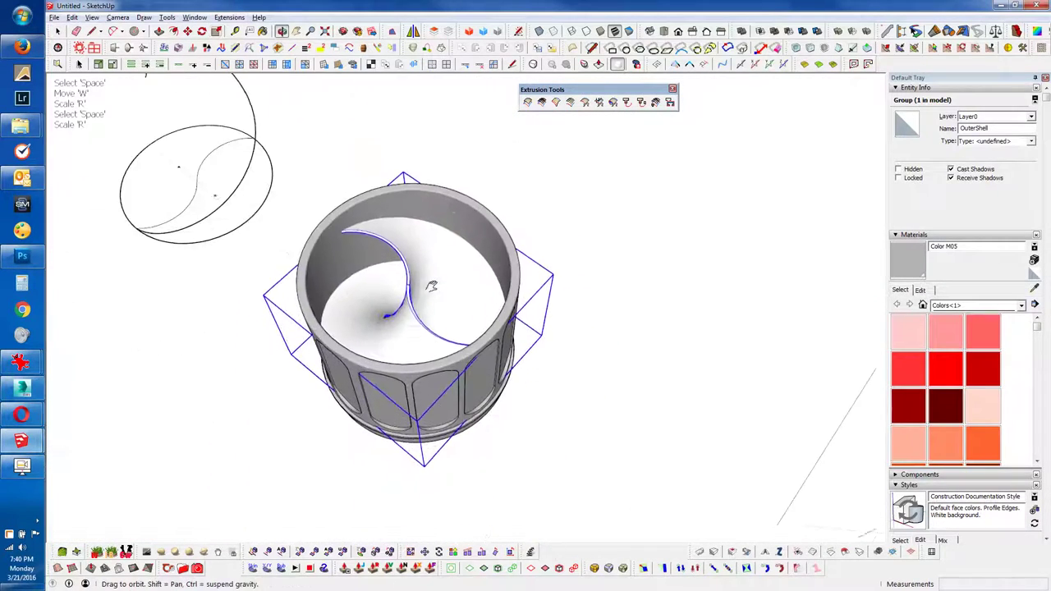
key("space")
Step: Select all geometry in the swirl group and paint it the casing's grey Color M05
mouse_move(418, 361)
middle_mouse_down()
mouse_move(668, 353)
mouse_move(528, 329)
middle_mouse_up()
scroll(528, 329, "up", 3)
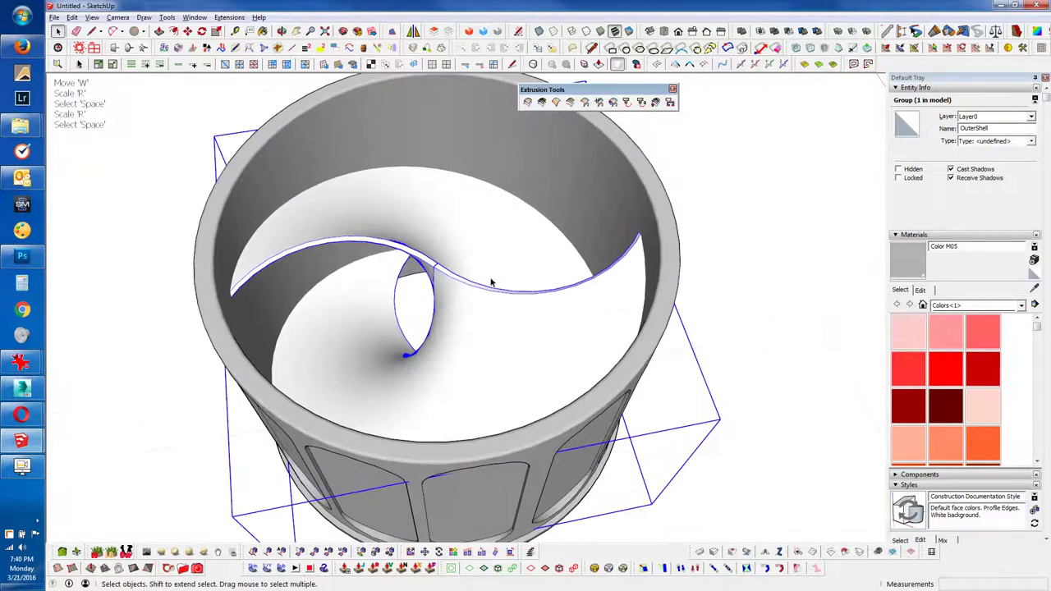
left_click(742, 408)
double_click(519, 341)
key("ctrl+a")
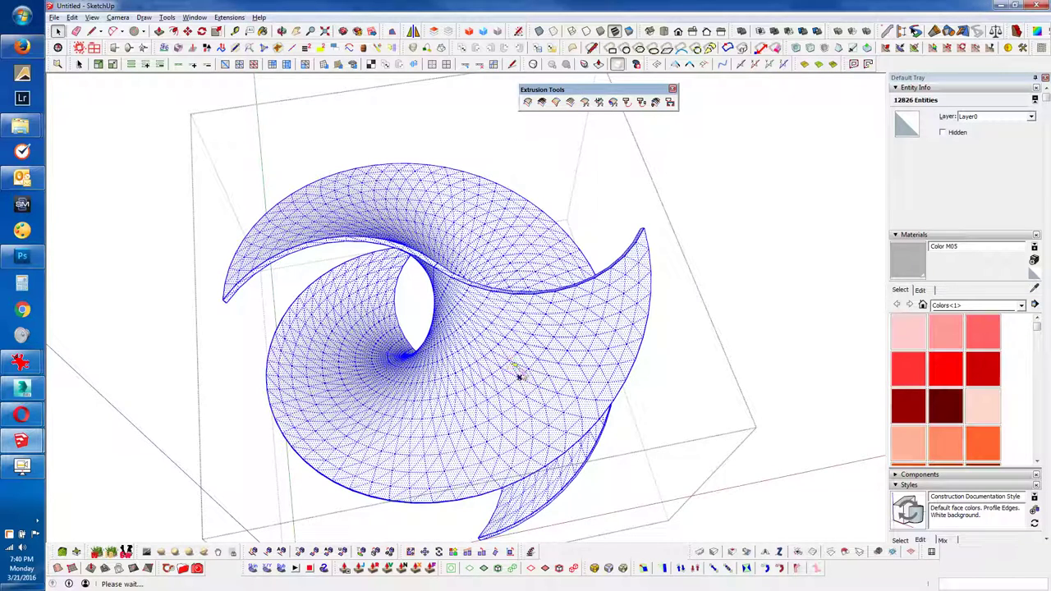
key("b")
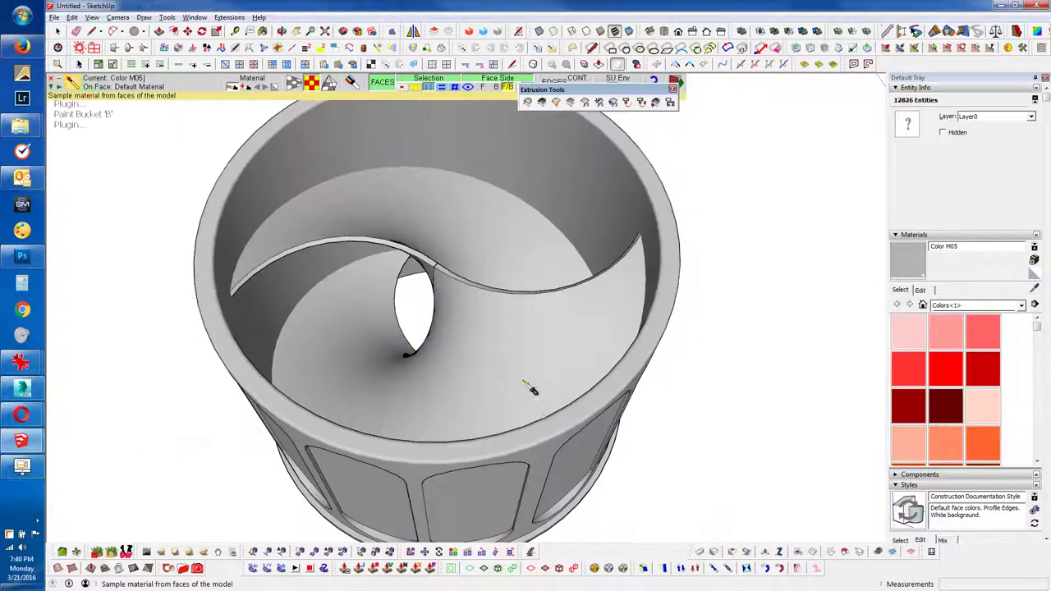
mouse_move(515, 370)
middle_mouse_down()
mouse_move(500, 420)
mouse_move(509, 371)
mouse_move(444, 369)
middle_mouse_up()
key("space")
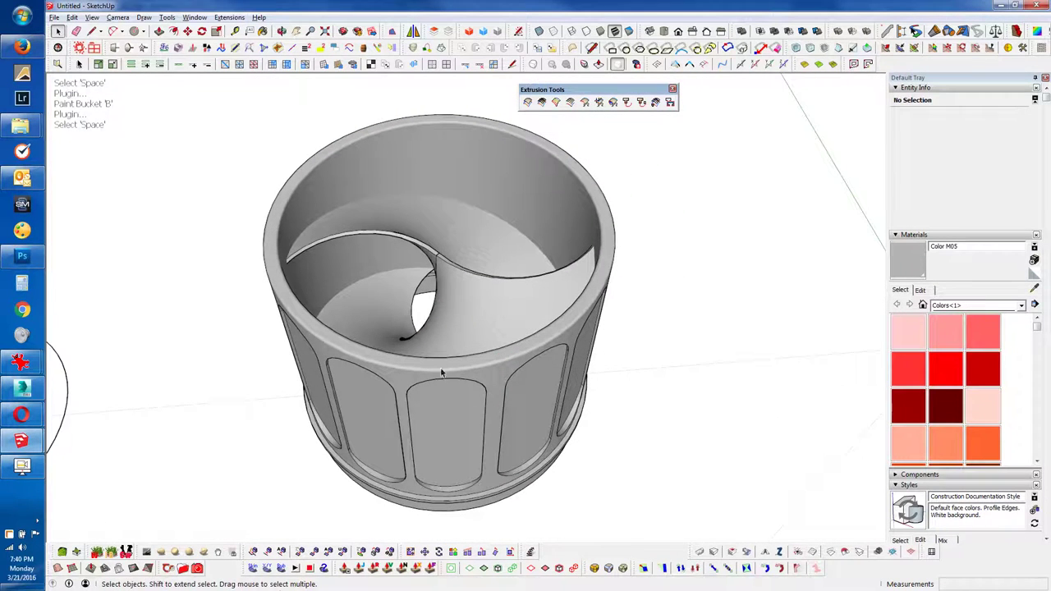
Step: Run an interactive Thea Presto render of the casing and swirl, then stop it
left_click(197, 567)
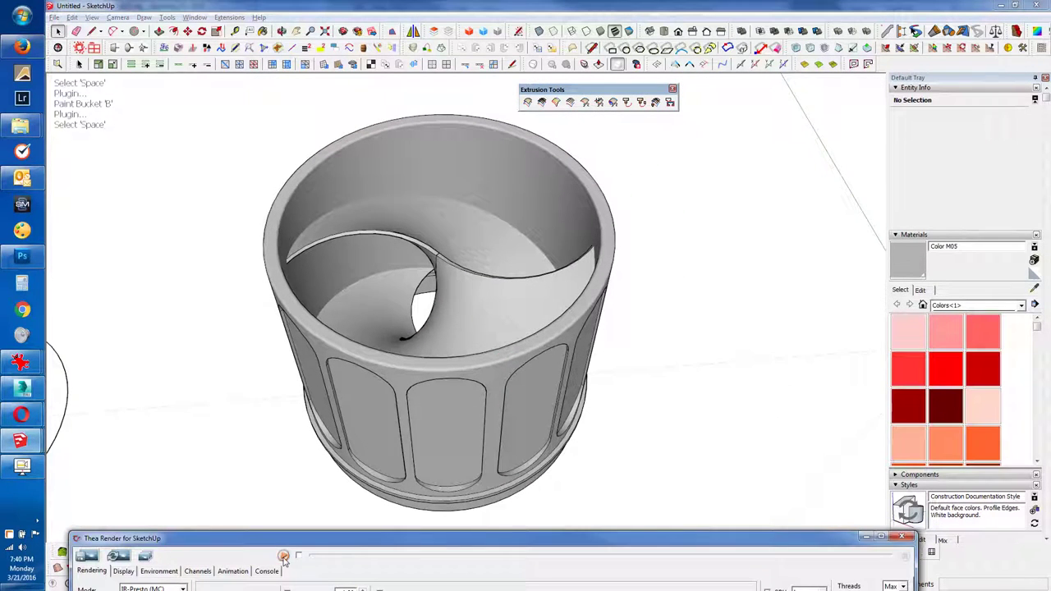
left_click(284, 557)
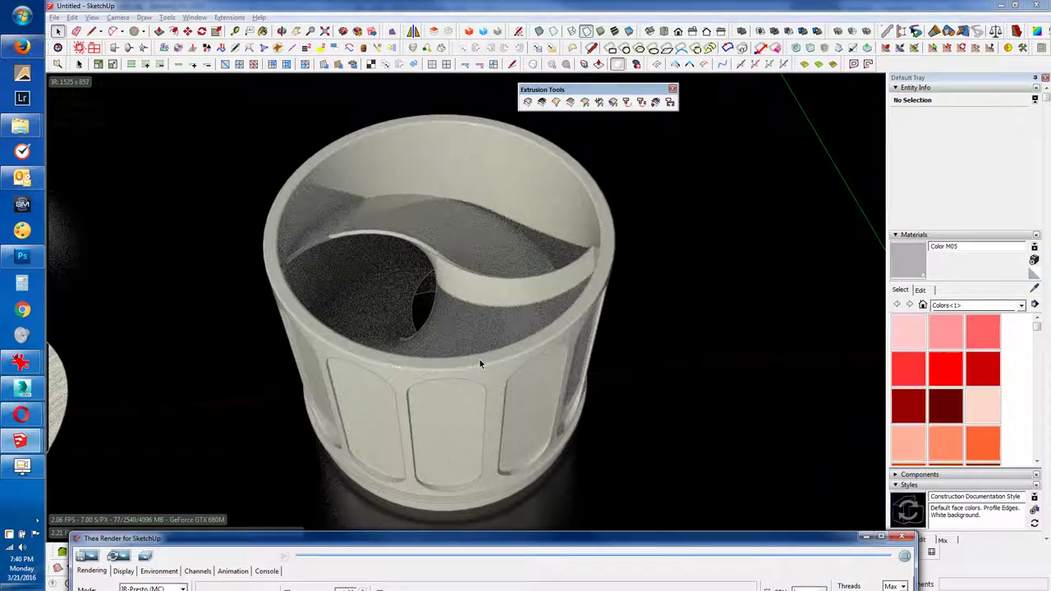
middle_click_drag(481, 364, 495, 401)
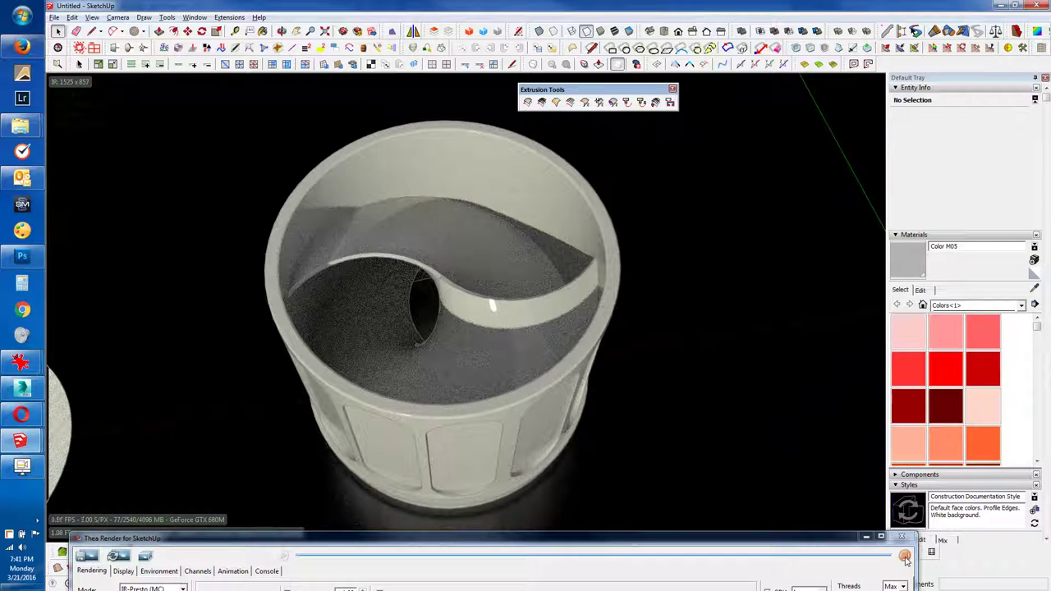
left_click(905, 558)
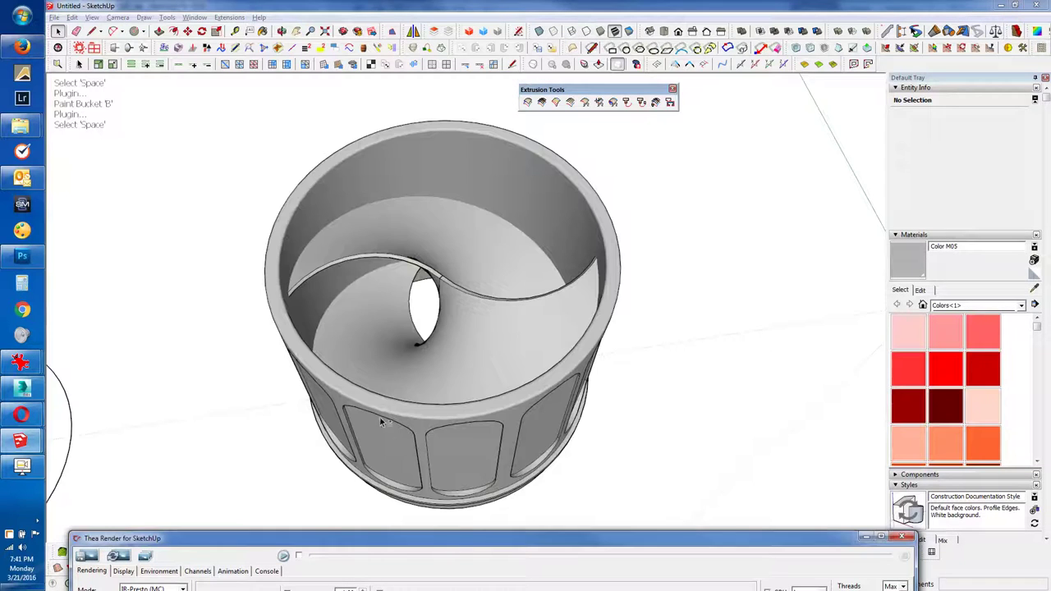
Step: Delete the S-curve arcs and the outer arc, leaving only the circle
mouse_move(379, 416)
middle_mouse_down()
mouse_move(624, 390)
mouse_move(400, 446)
middle_mouse_up()
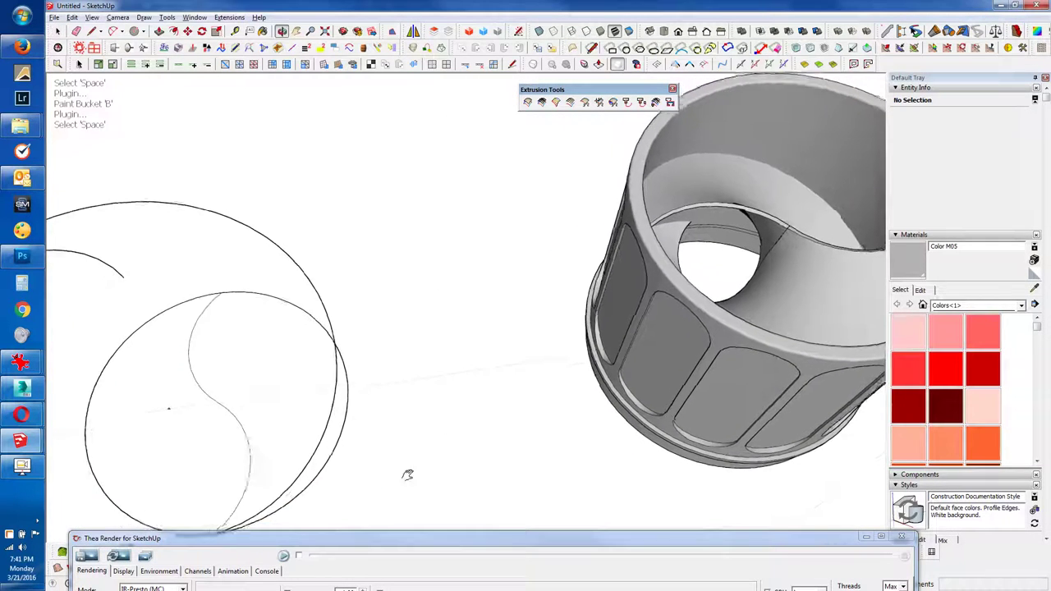
key("Delete")
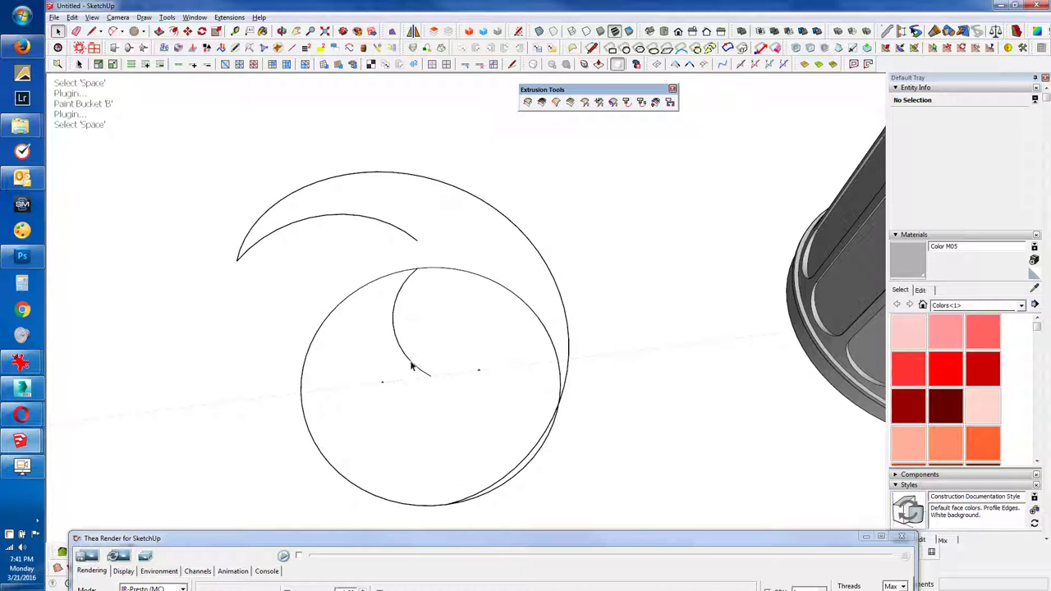
left_click(414, 366)
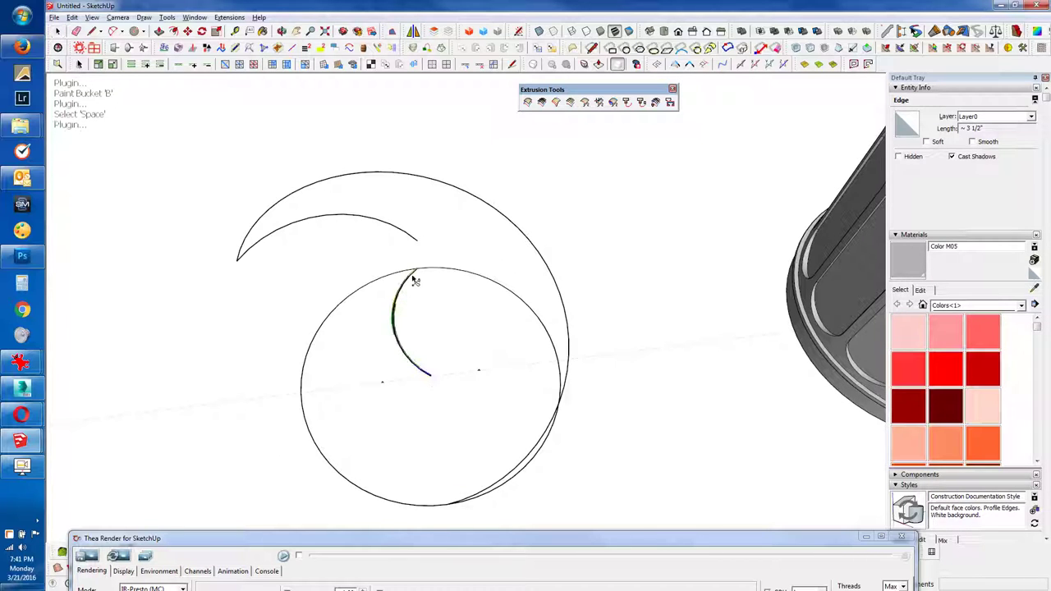
key("Delete")
key("space")
key("Delete")
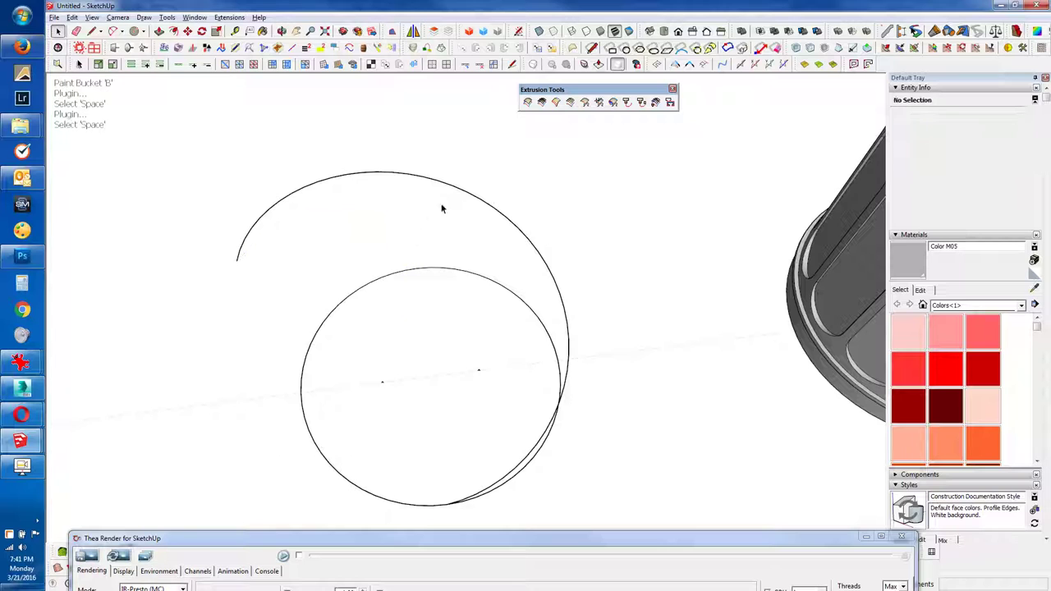
left_click(451, 190)
key("Delete")
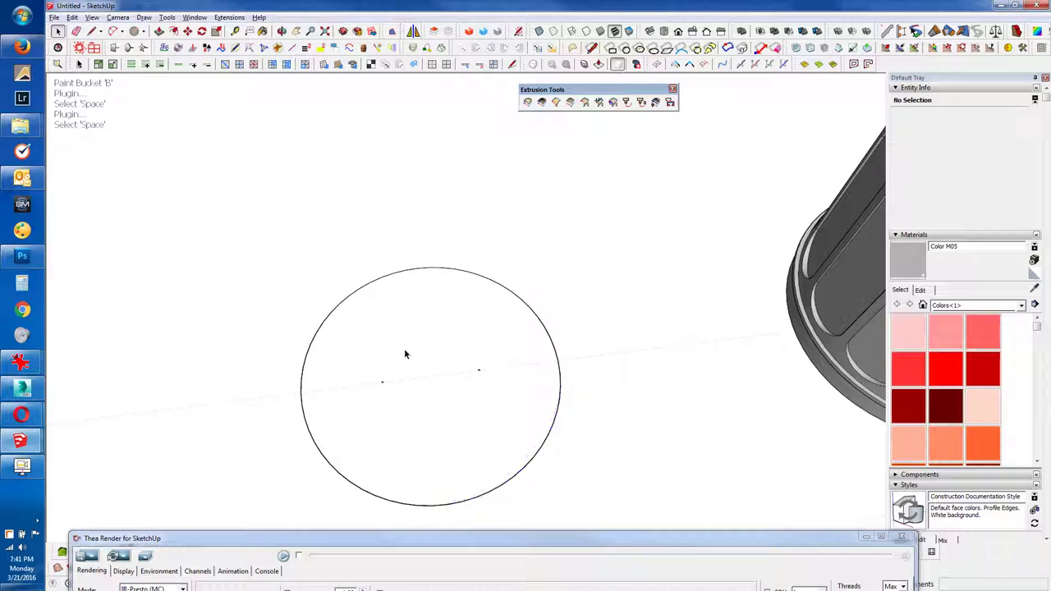
Step: Select the circle face and add a centre point via Extensions
left_click_drag(357, 348, 510, 420)
left_click(480, 440)
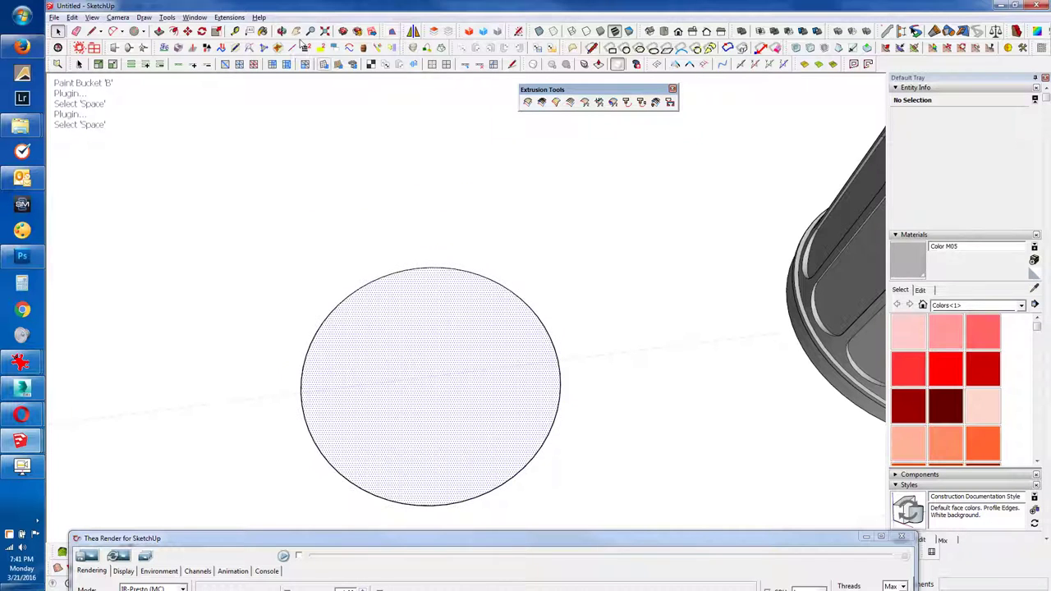
left_click(229, 18)
left_click(291, 64)
Step: Draw a vertical line up from the circle's centre with Line (L)
mouse_move(457, 366)
middle_mouse_down()
mouse_move(368, 323)
mouse_move(376, 422)
middle_mouse_up()
key("l")
scroll(369, 422, "down", 2)
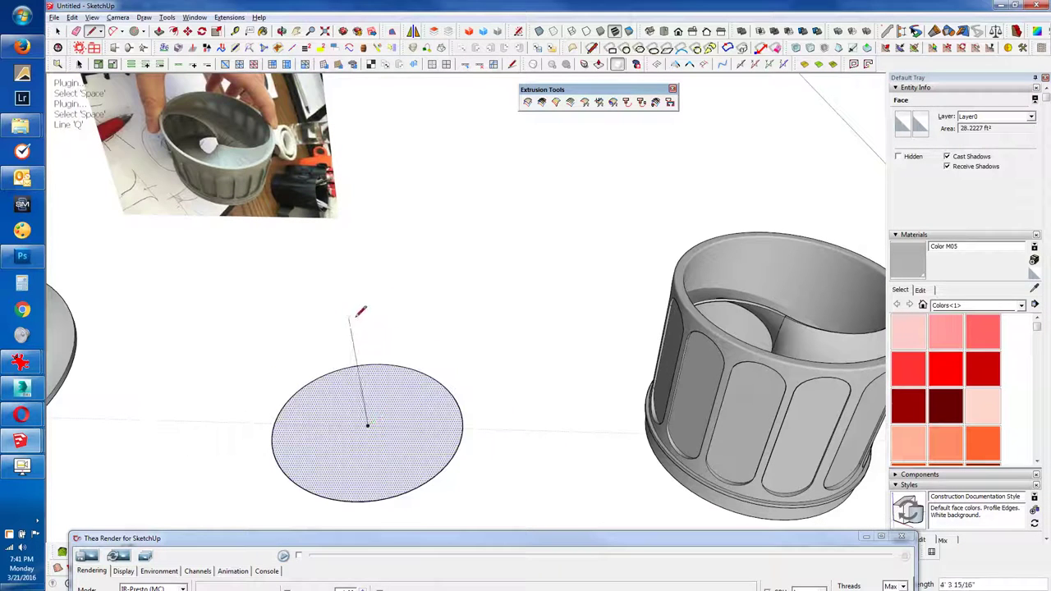
left_click(694, 312)
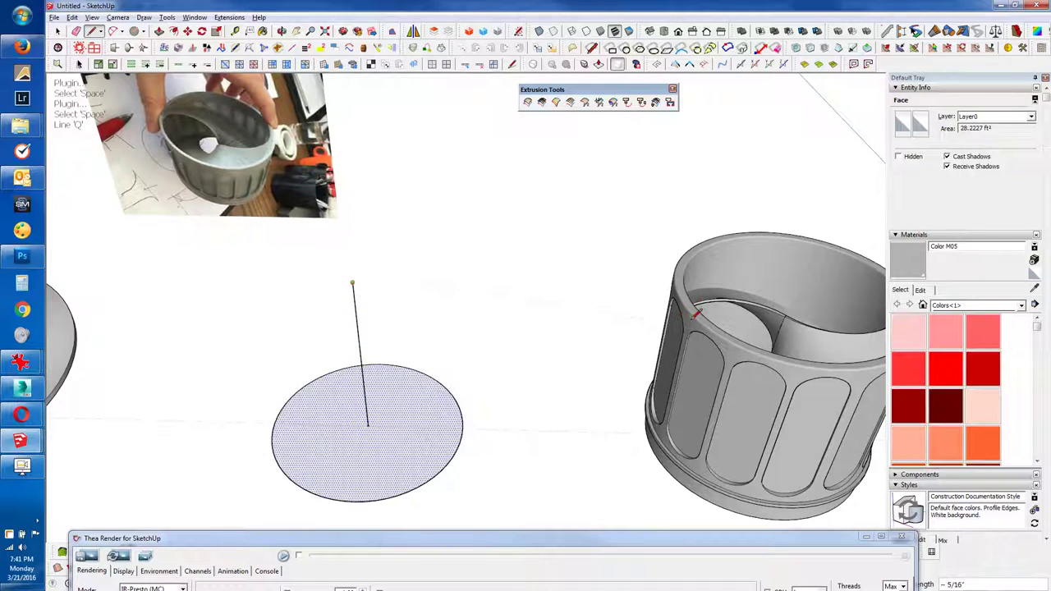
Step: Reframe the circle in a perspective view and select the vertical centre line
mouse_move(693, 312)
middle_mouse_down()
mouse_move(624, 345)
mouse_move(551, 354)
mouse_move(574, 288)
mouse_move(668, 206)
mouse_move(161, 214)
mouse_move(457, 305)
middle_mouse_up()
scroll(552, 355, "up", 3)
scroll(552, 354, "up", 3)
scroll(588, 324, "down", 3)
scroll(564, 351, "down", 3)
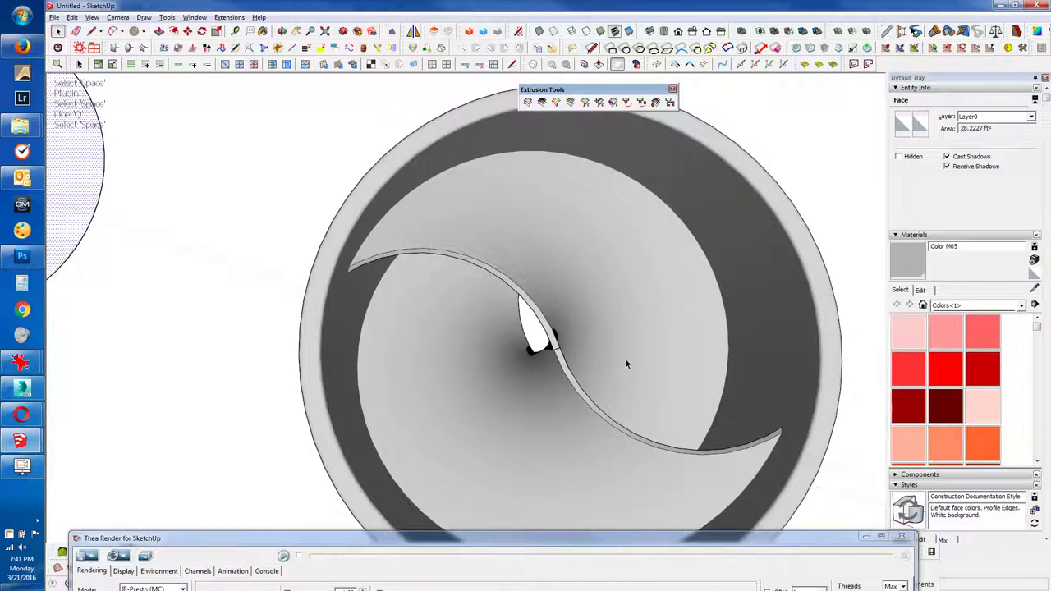
middle_click_drag(625, 364, 547, 325)
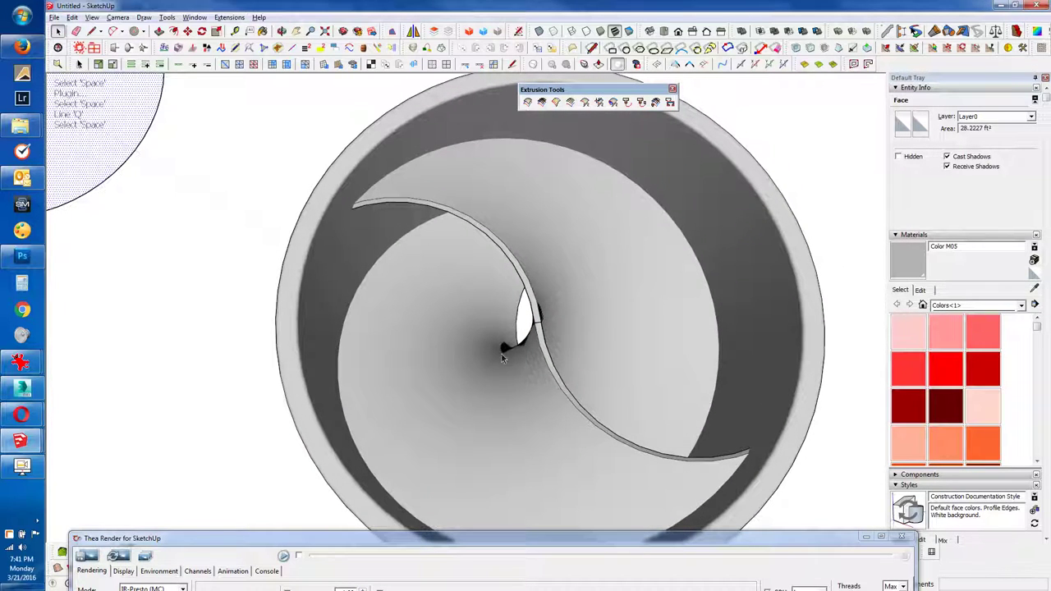
scroll(605, 369, "down", 3)
middle_click_drag(271, 273, 505, 408, "shift")
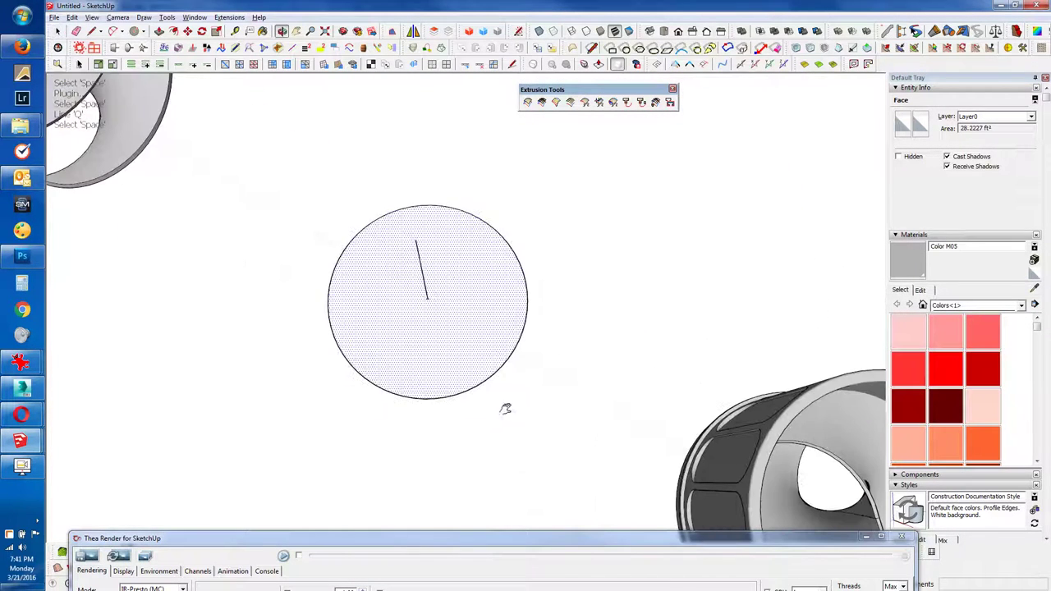
mouse_move(427, 306)
middle_mouse_down()
mouse_move(459, 206)
mouse_move(451, 187)
middle_mouse_up()
left_click_drag(451, 187, 316, 150)
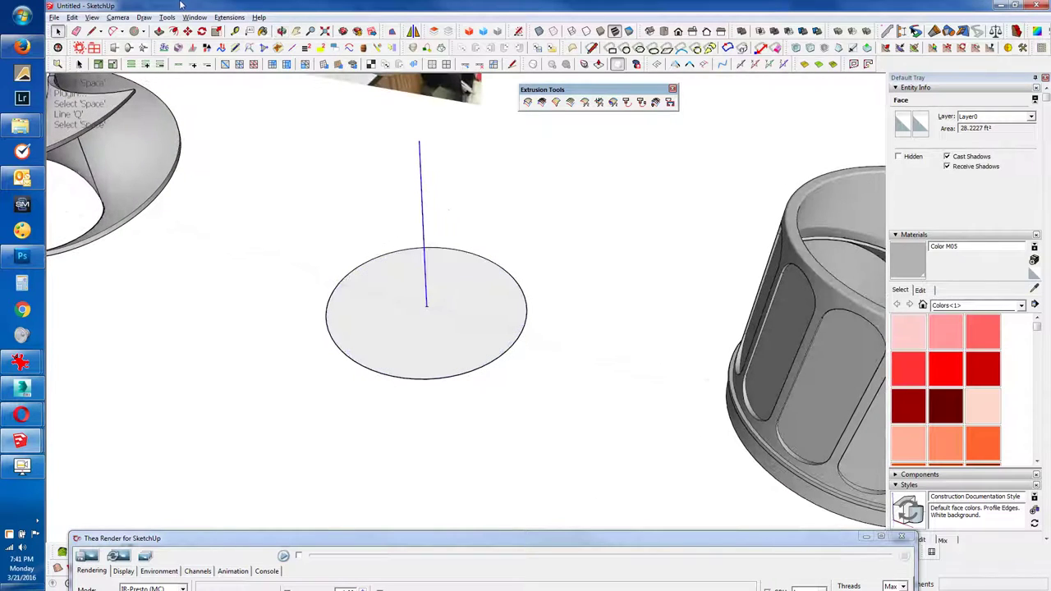
Step: Create a helix along the vertical line with .5 laps and both radii 3
left_click(164, 17)
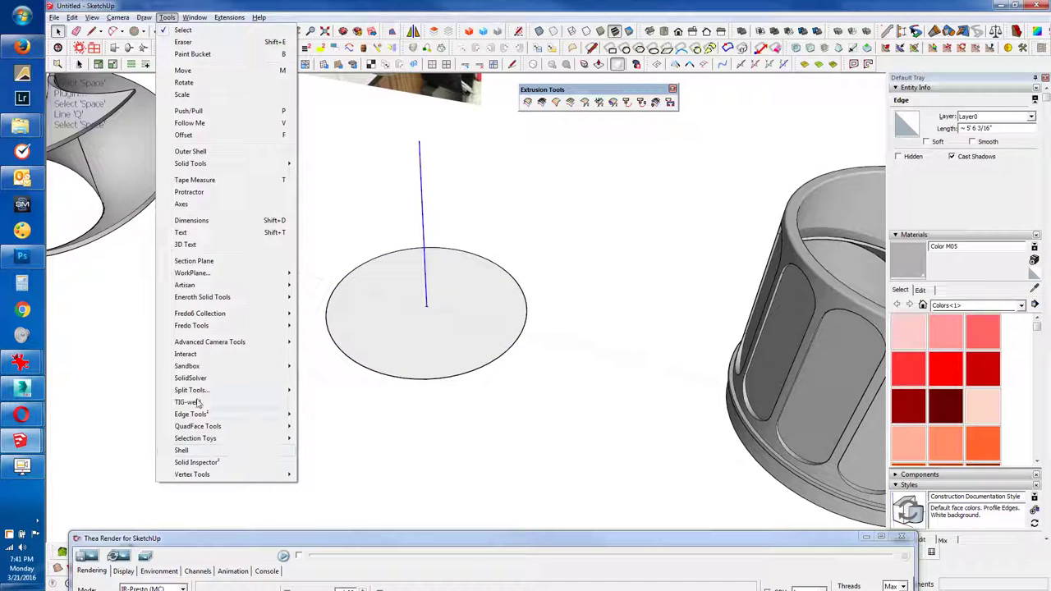
left_click(168, 104)
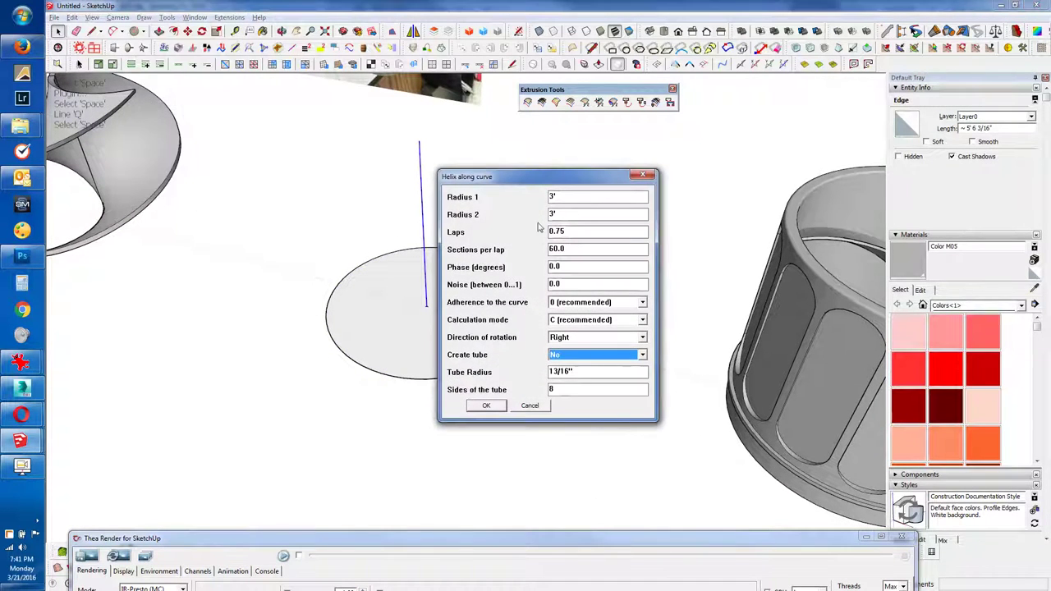
left_click(486, 406)
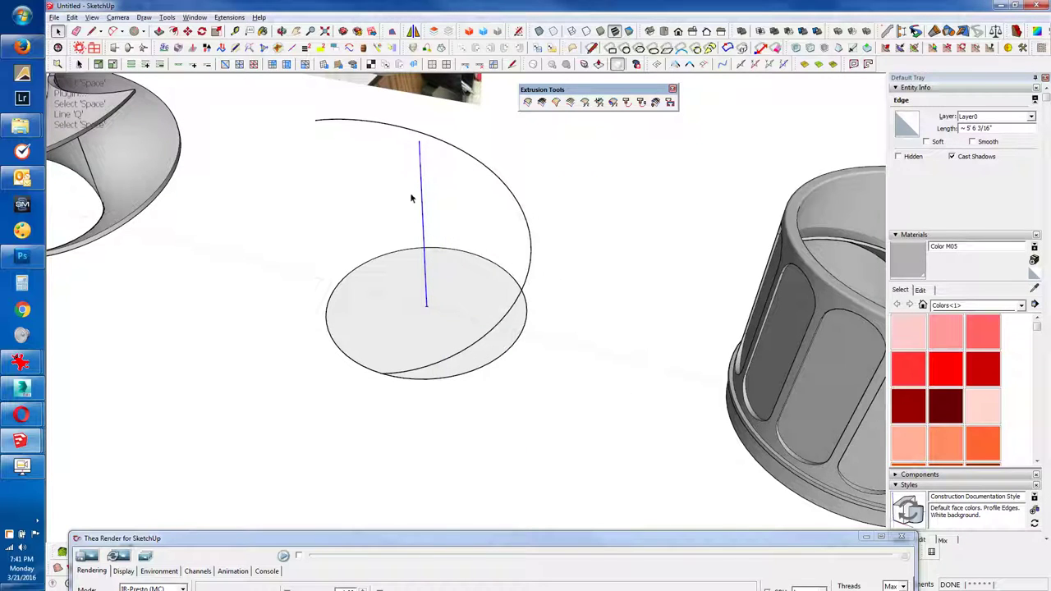
left_click(143, 17)
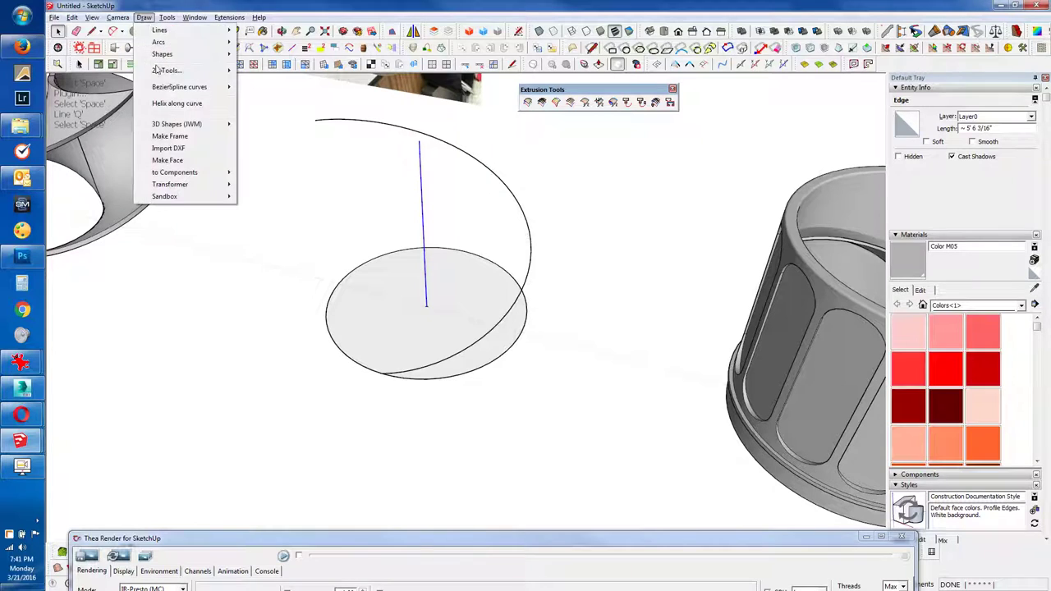
left_click(171, 104)
double_click(568, 233)
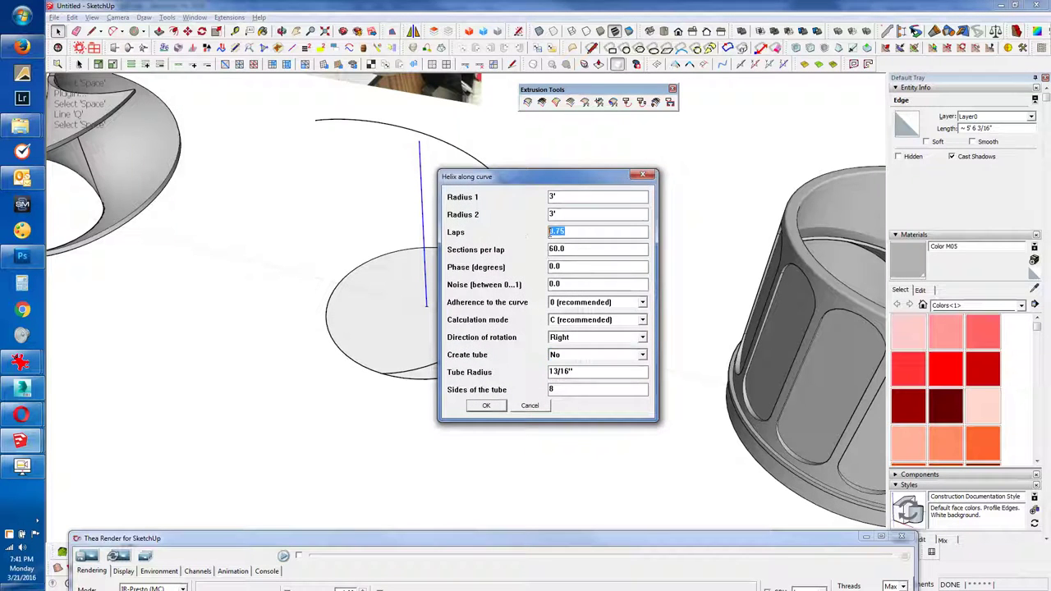
type(".5")
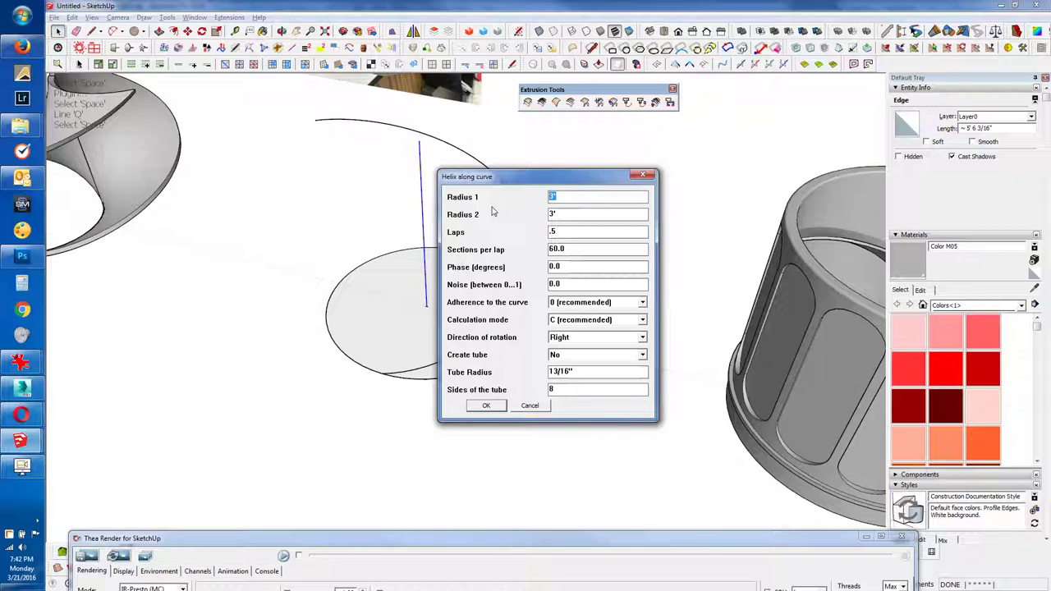
type("1")
key("Tab")
type("1")
key("Tab")
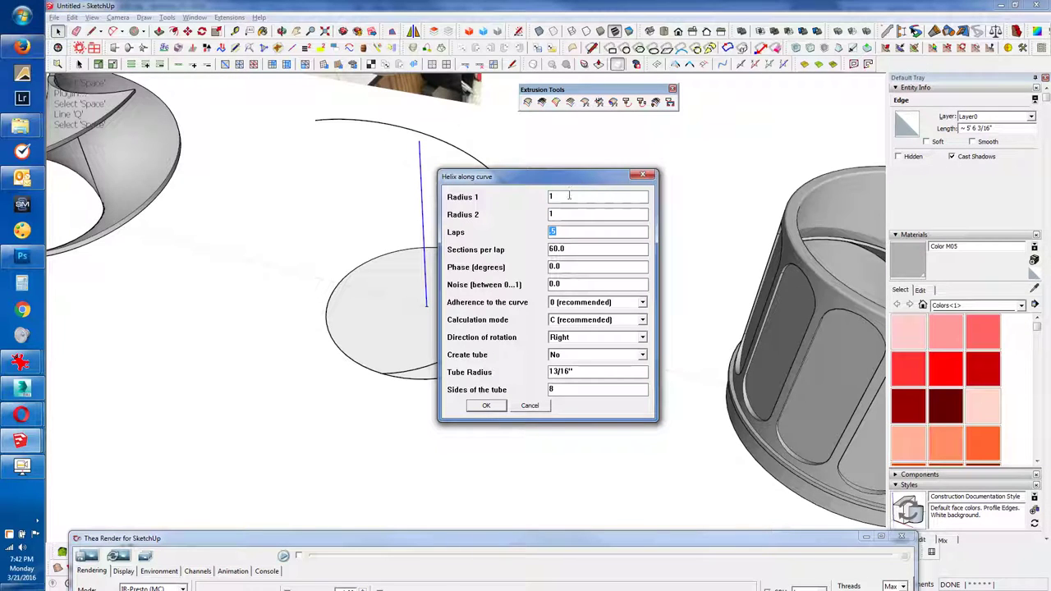
type("3")
key("Tab")
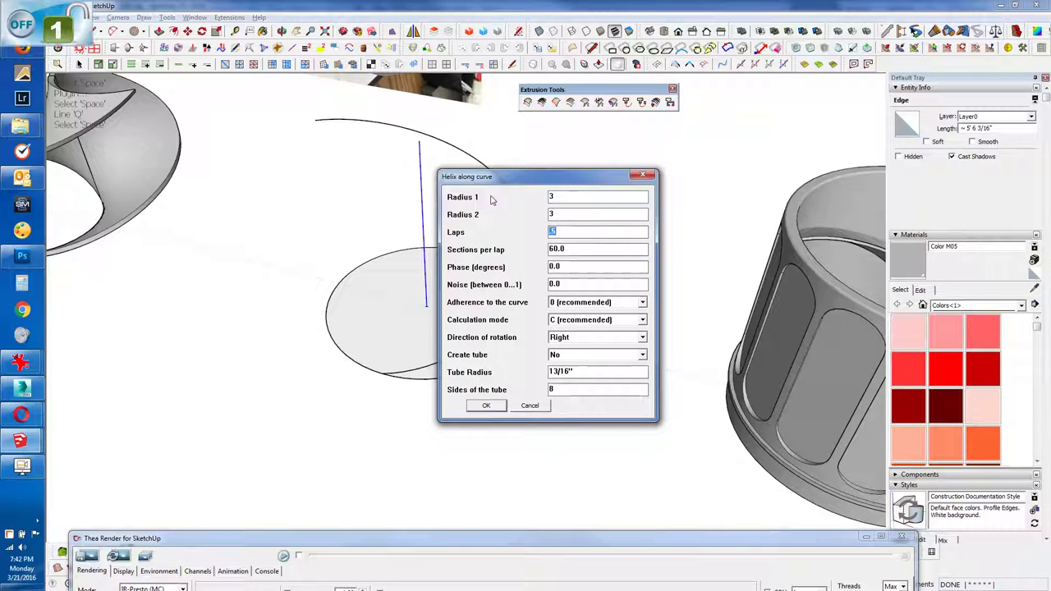
left_click(486, 406)
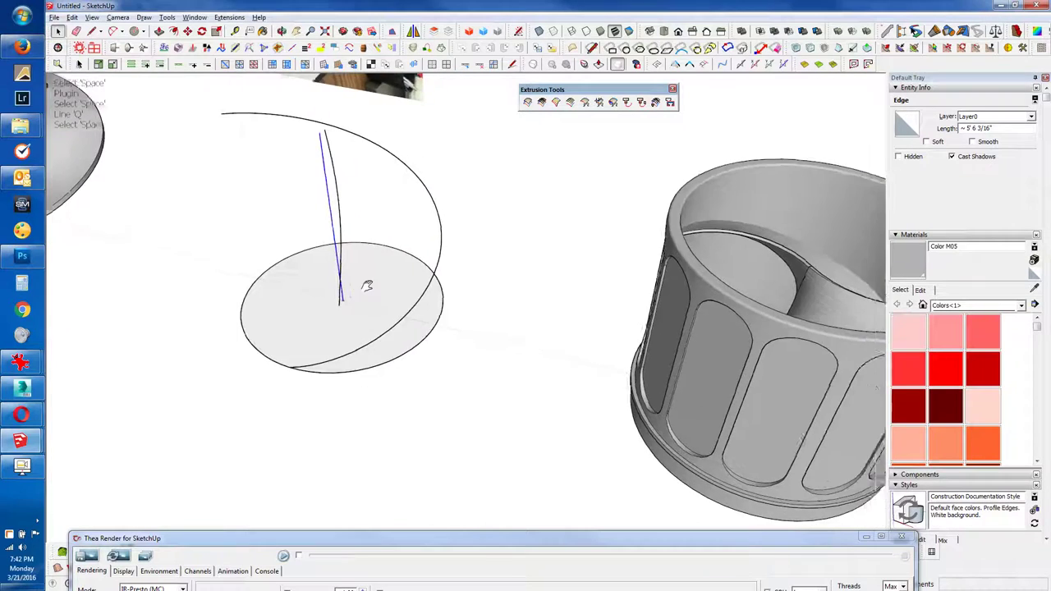
Step: Orbit around the new helix and select its group
mouse_move(500, 358)
middle_mouse_down()
mouse_move(364, 287)
mouse_move(371, 246)
middle_mouse_up()
scroll(371, 246, "up", 2)
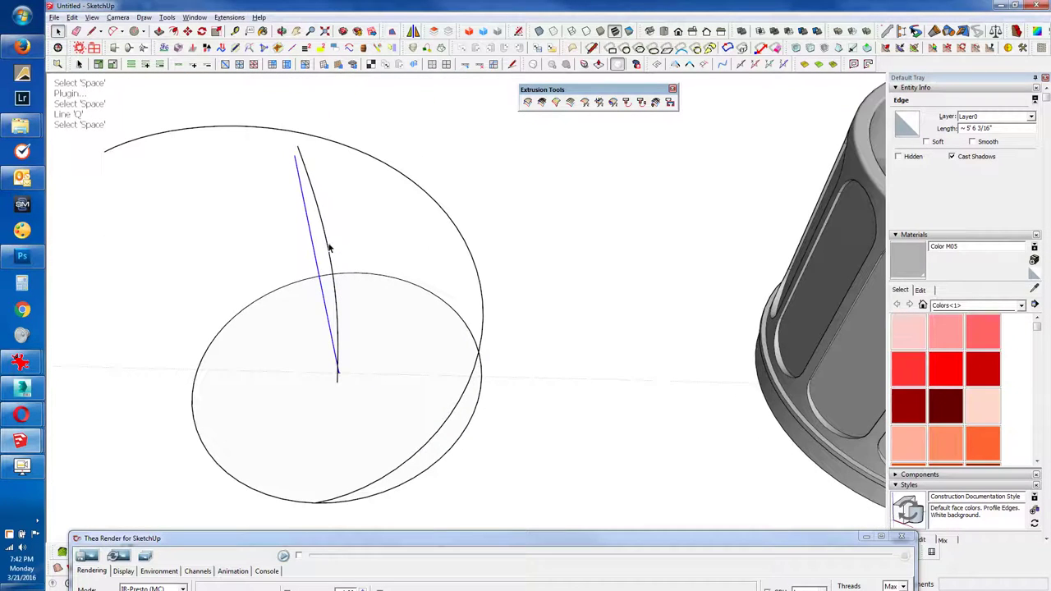
left_click(333, 293)
Step: Explode the helix and resegment it to 45 segments with Polyline Segmentor
key("x")
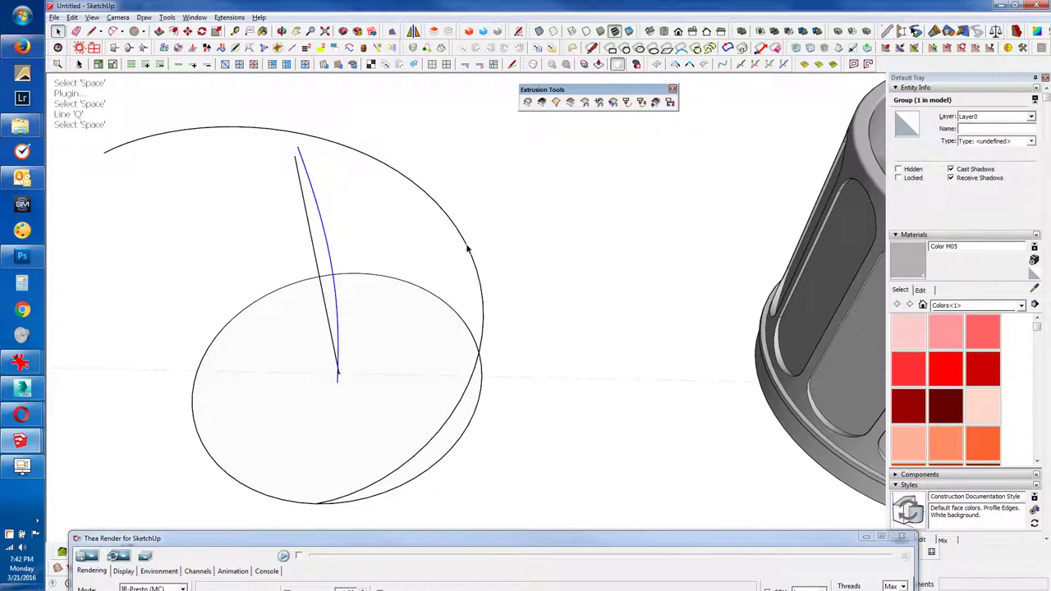
left_click(484, 297)
mouse_move(483, 300)
middle_mouse_down()
mouse_move(389, 340)
mouse_move(345, 238)
middle_mouse_up()
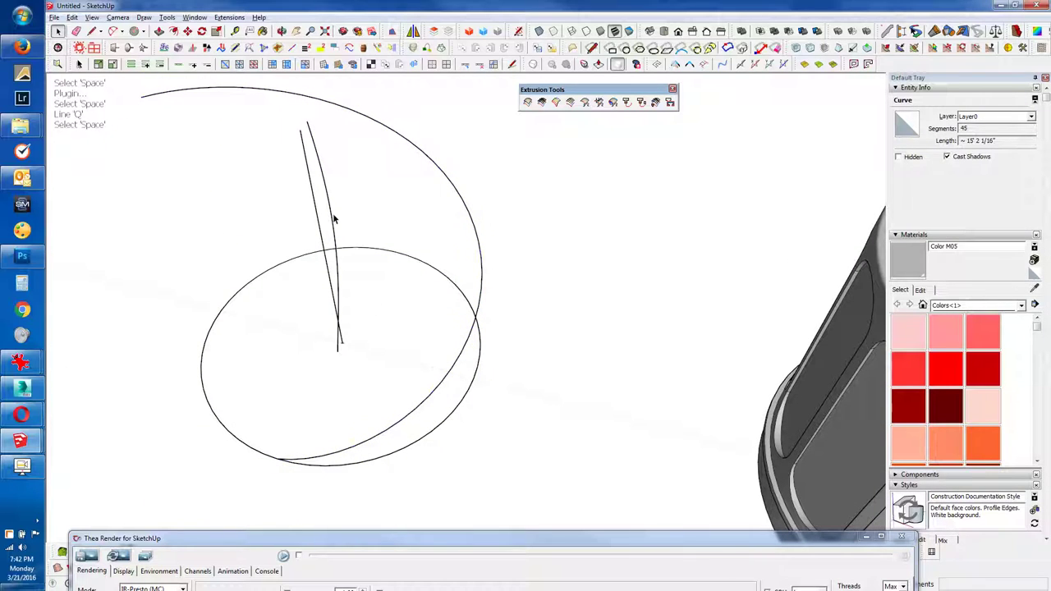
left_click(334, 220)
right_click(476, 259)
left_click(539, 326)
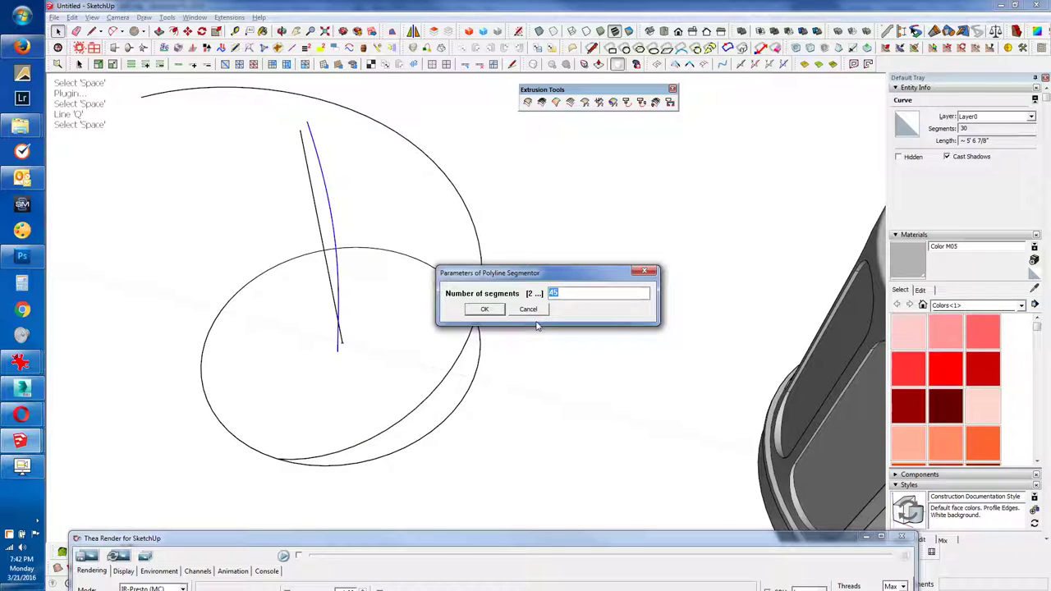
key("Return")
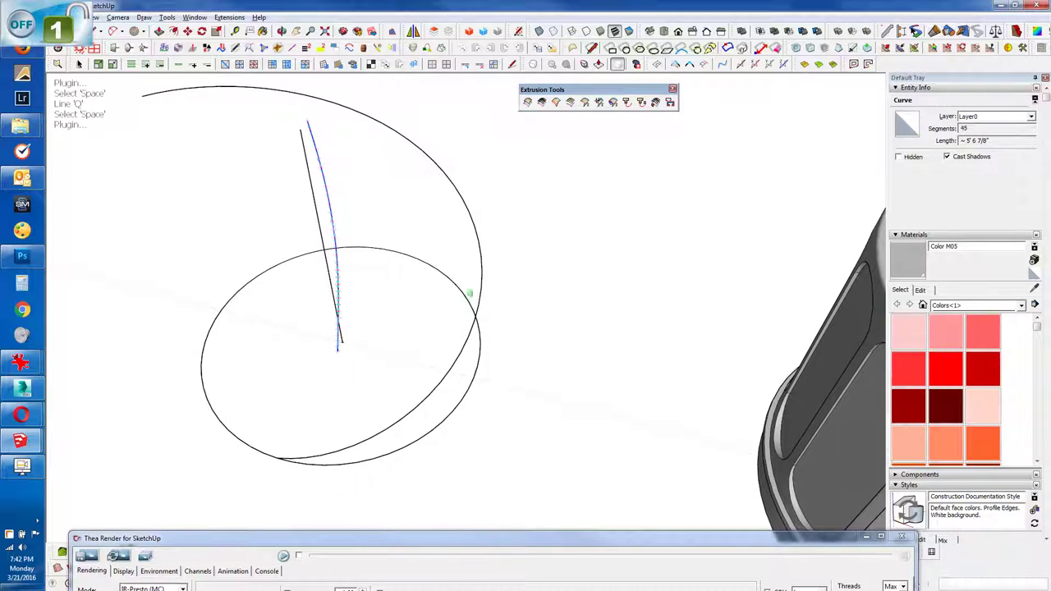
left_click(482, 272)
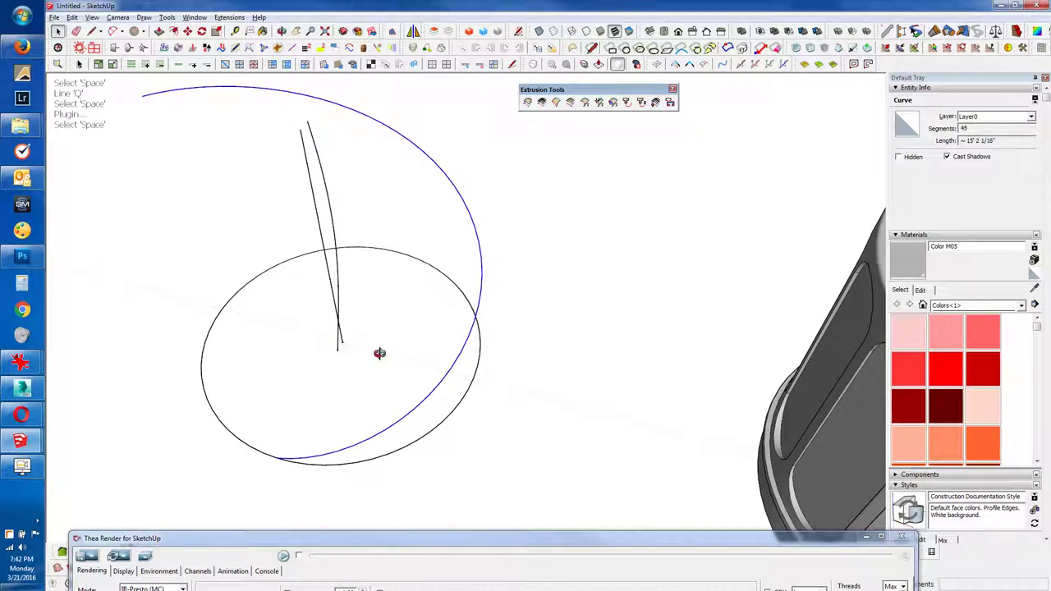
middle_click_drag(379, 353, 262, 399)
Step: Draw an arc from the circle edge to the helix base
key("a")
left_click(258, 383)
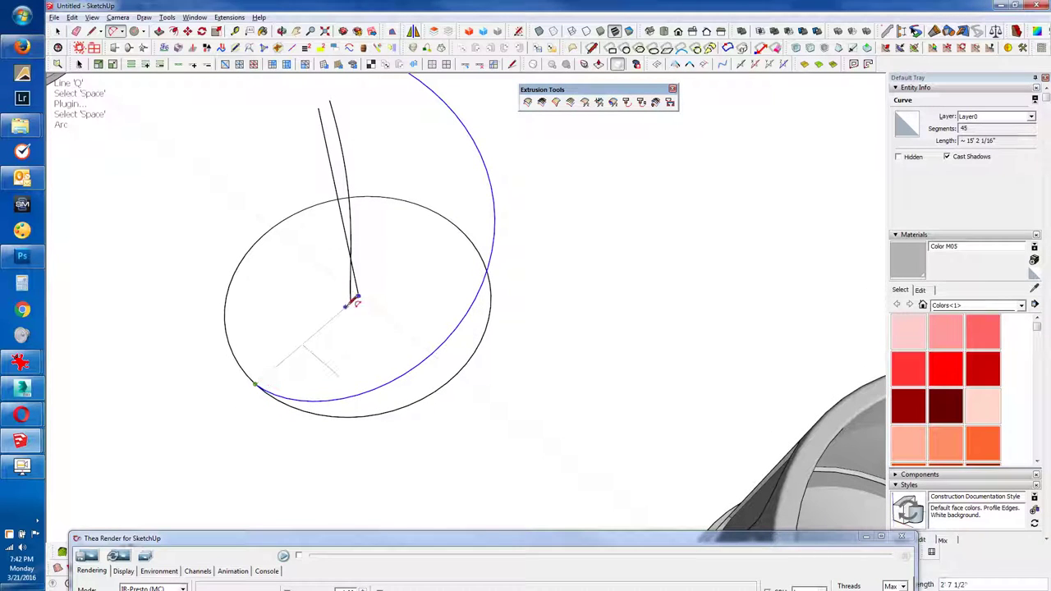
left_click(351, 302)
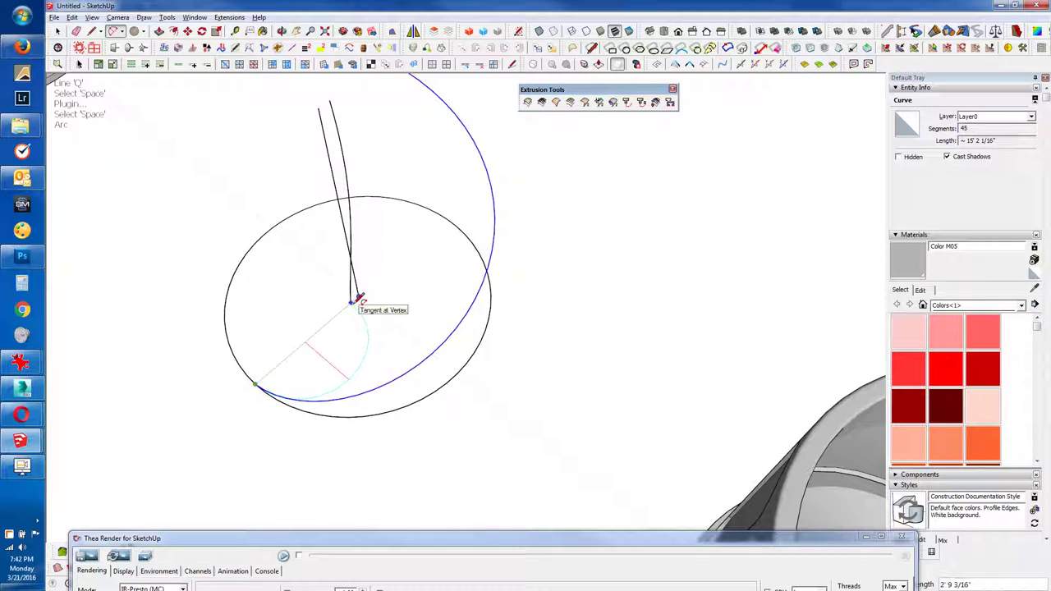
left_click(353, 300)
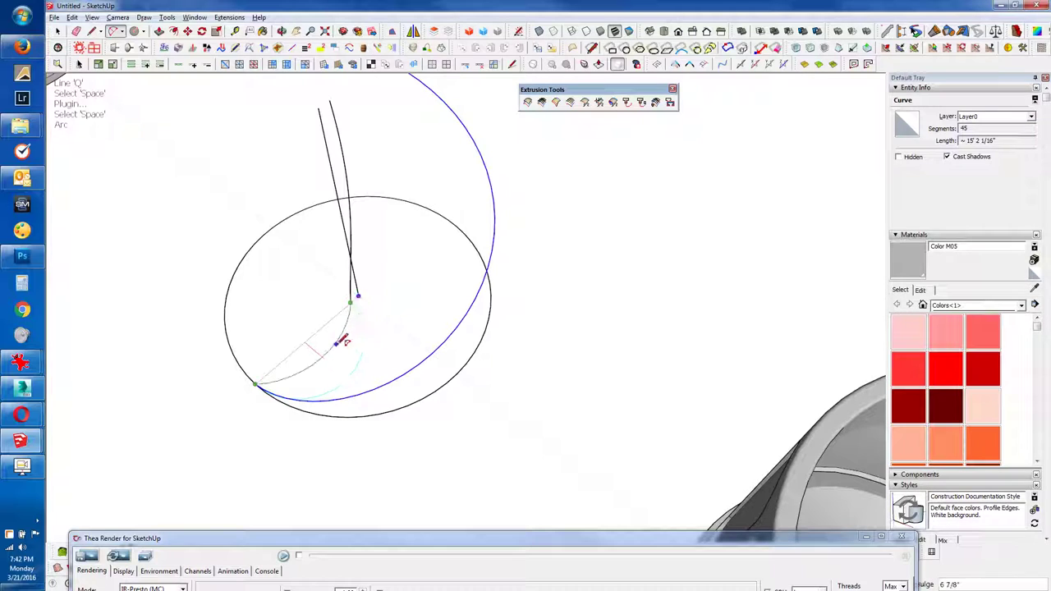
left_click(342, 337)
Step: Draw an arc from the helix's top end to the outer curve's end
middle_click_drag(340, 332, 361, 379)
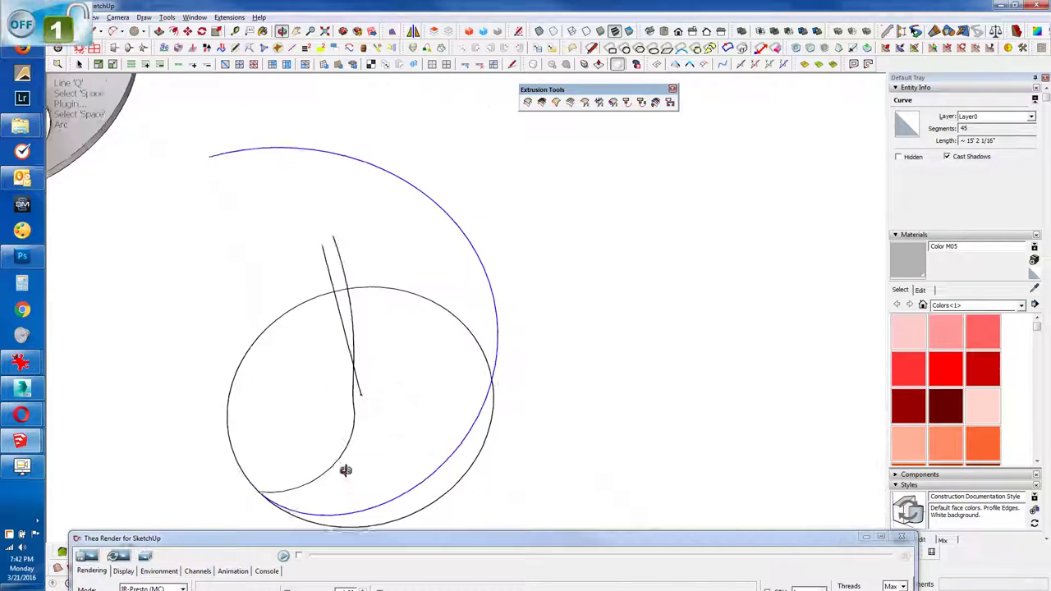
left_click(336, 316)
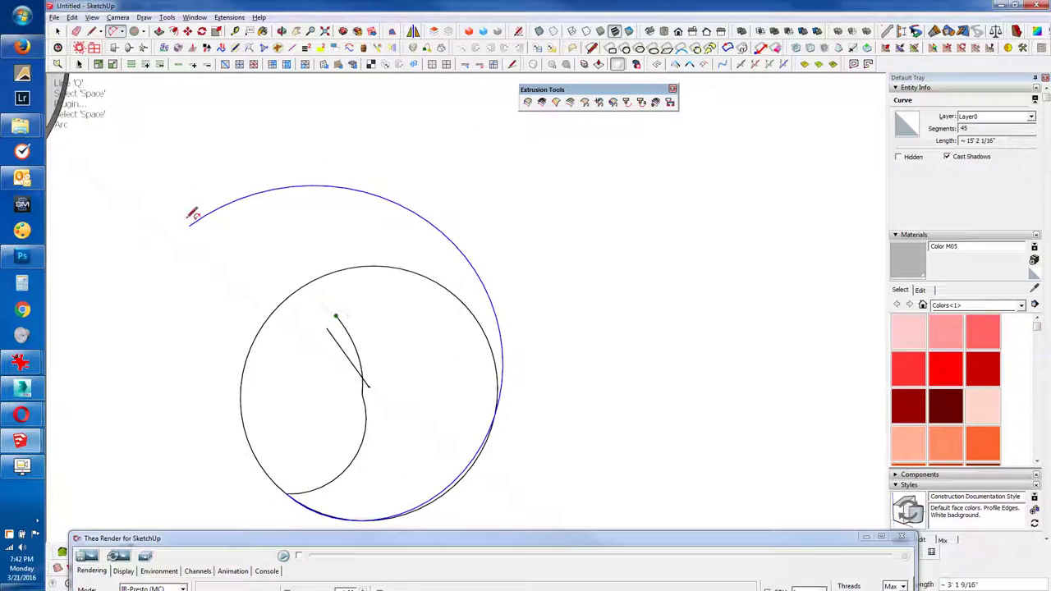
left_click(189, 225)
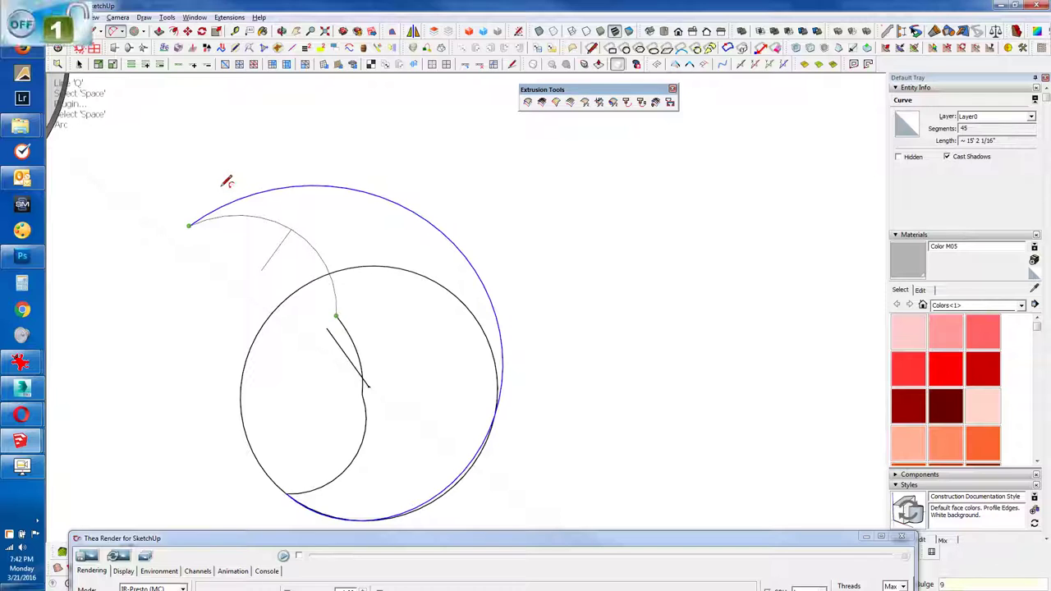
left_click(228, 181)
Step: Loft a Curviloft surface between the inner arc and the large outer curve
key("space")
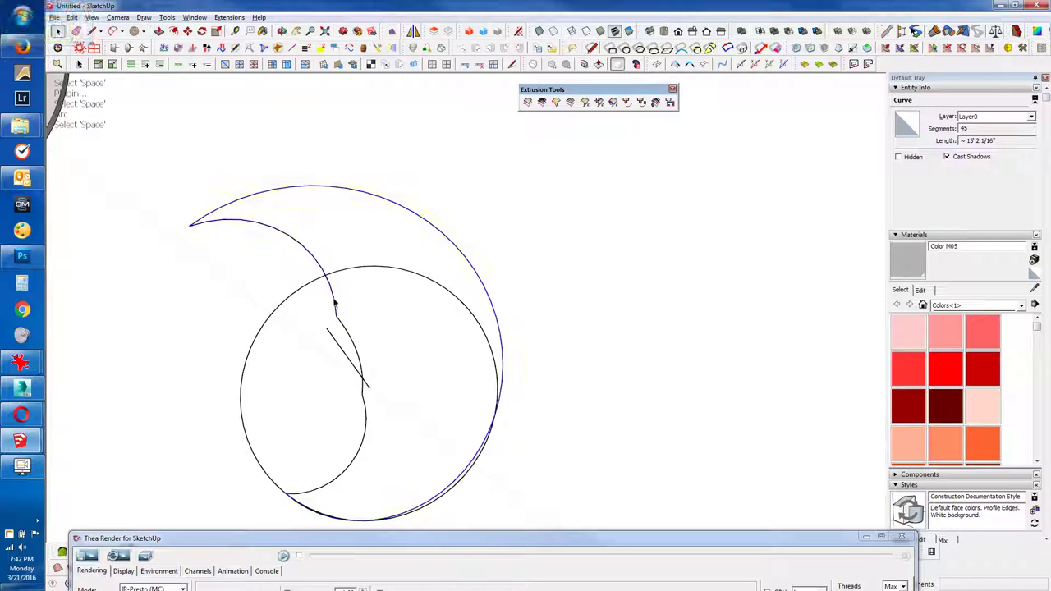
left_click(342, 329)
left_click(364, 197, "shift")
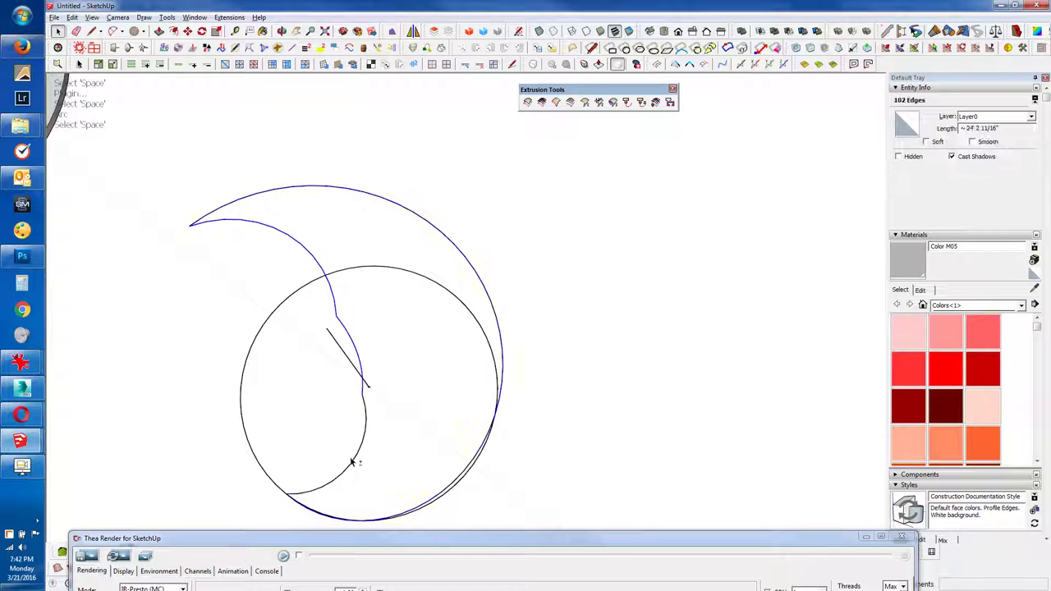
left_click(441, 48)
middle_click_drag(457, 260, 430, 274)
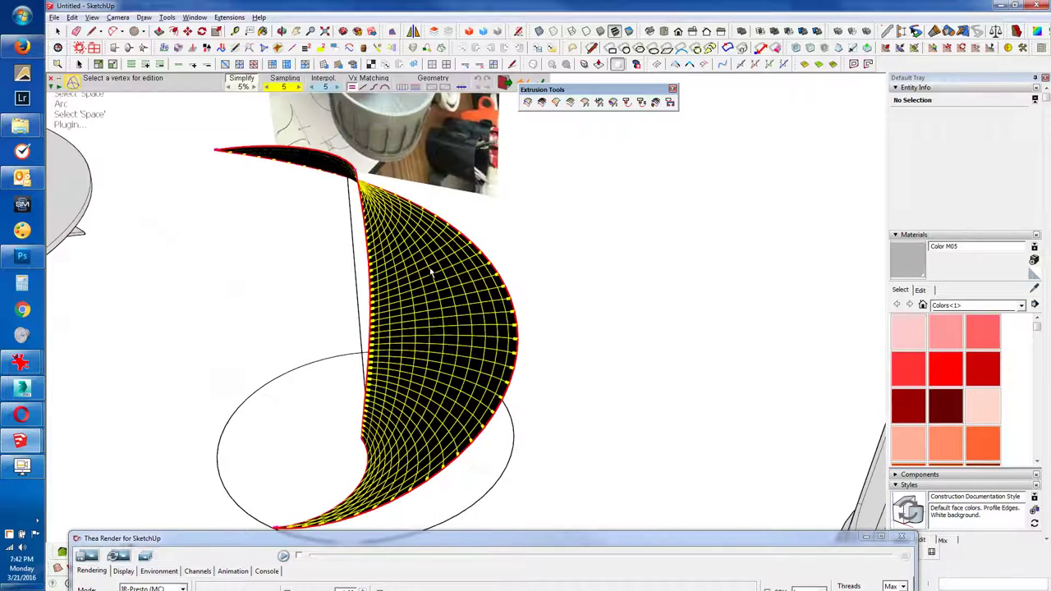
Step: Toggle Swap Rails and Profiles in the loft's junction properties and accept the loft group
left_click(453, 308)
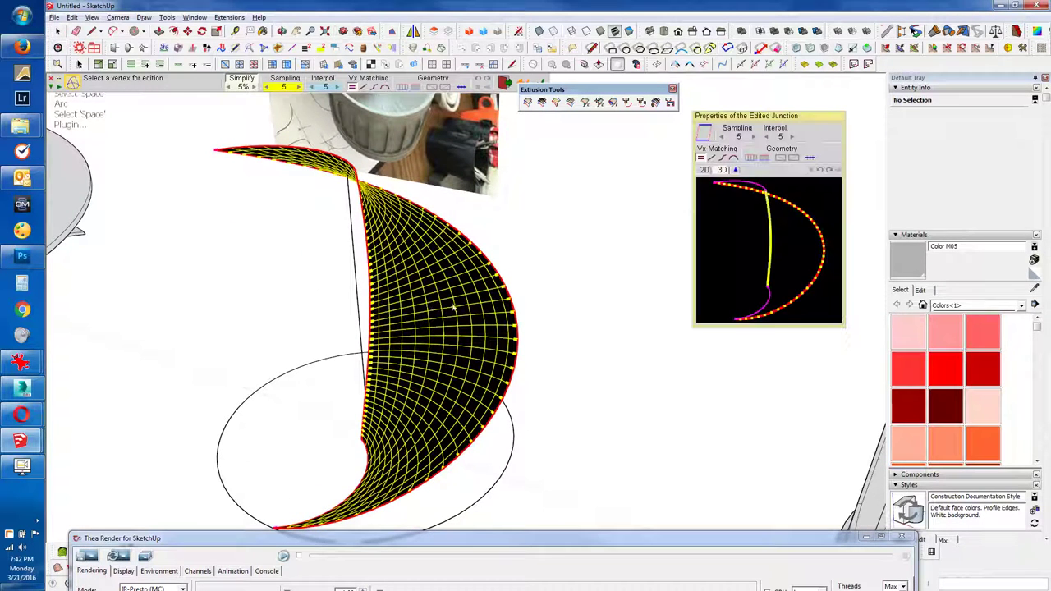
left_click(705, 135)
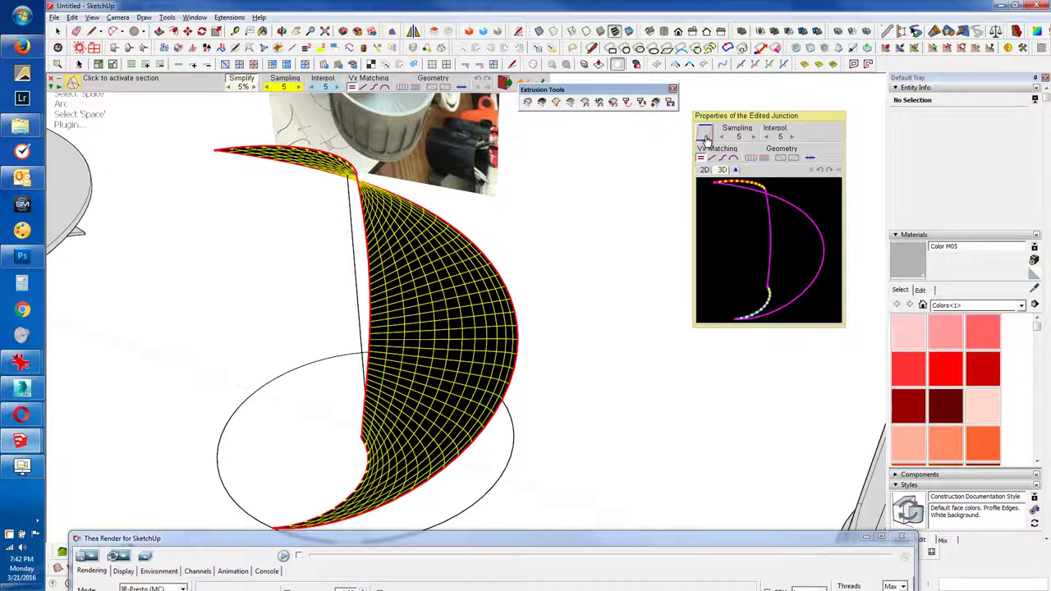
left_click(704, 135)
left_click(705, 136)
left_click(705, 136)
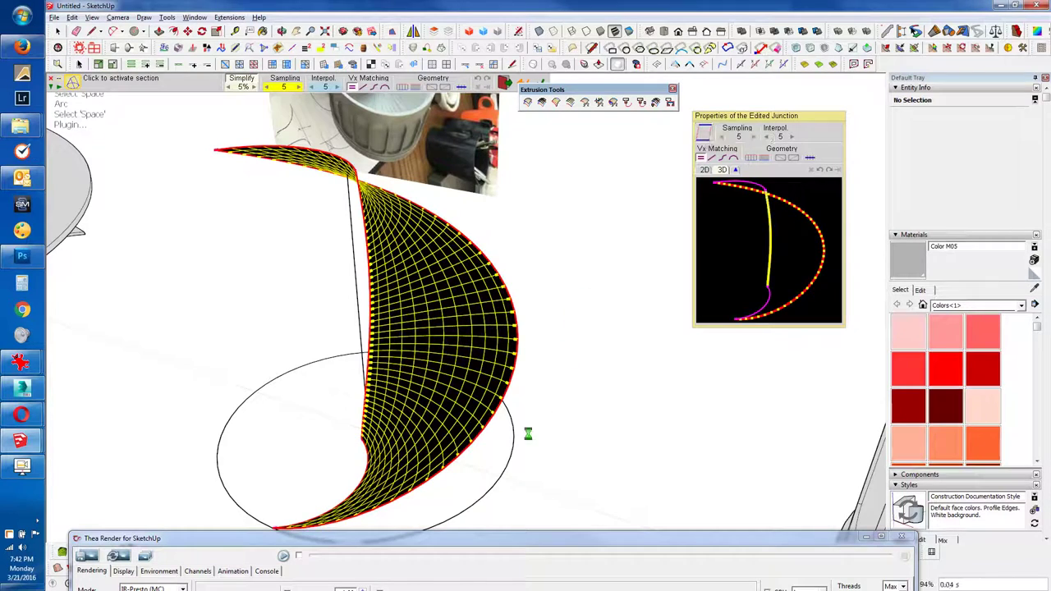
mouse_move(449, 399)
middle_mouse_down()
mouse_move(361, 335)
mouse_move(370, 302)
mouse_move(426, 334)
mouse_move(422, 410)
mouse_move(454, 399)
mouse_move(499, 329)
middle_mouse_up()
double_click(370, 302)
left_click(370, 301)
key("space")
Step: Rotate the loft group about its base to form a rotated twin blade
left_click(500, 328)
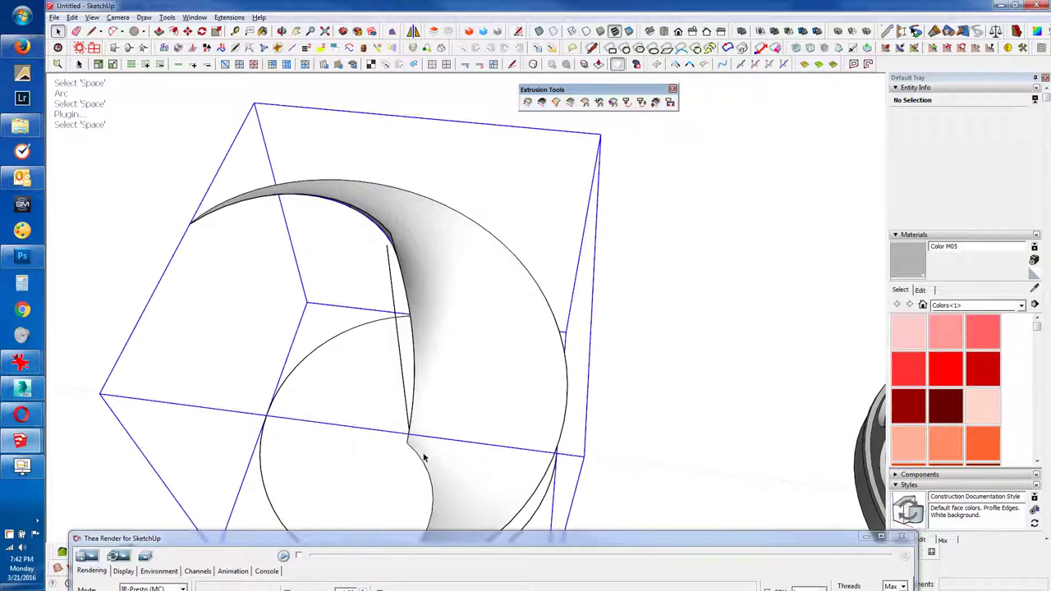
key("e")
middle_click_drag(387, 446, 530, 434)
scroll(445, 457, "up", 3)
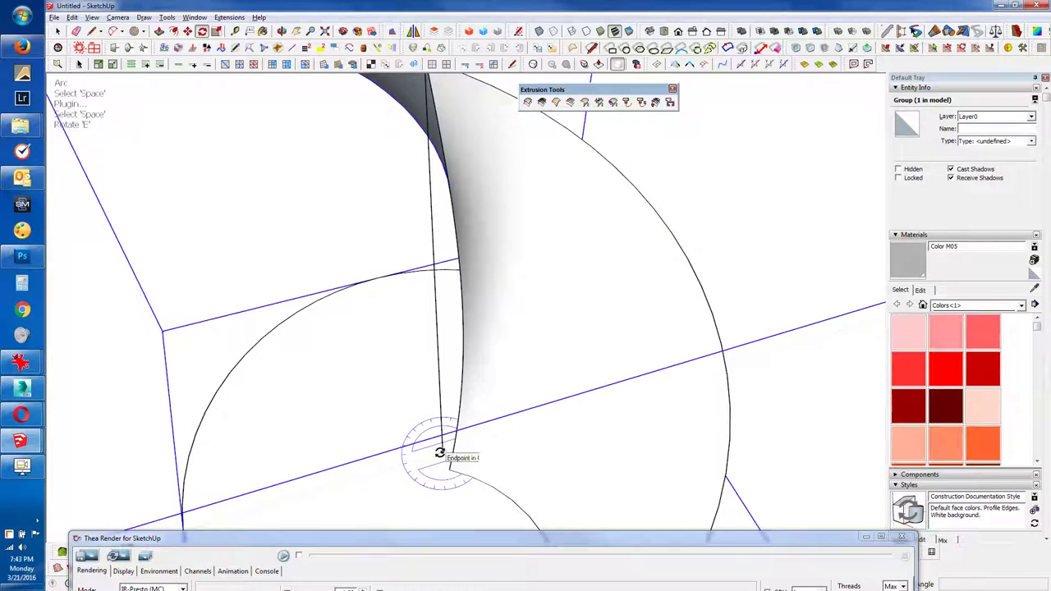
left_click(400, 465)
left_click(403, 429)
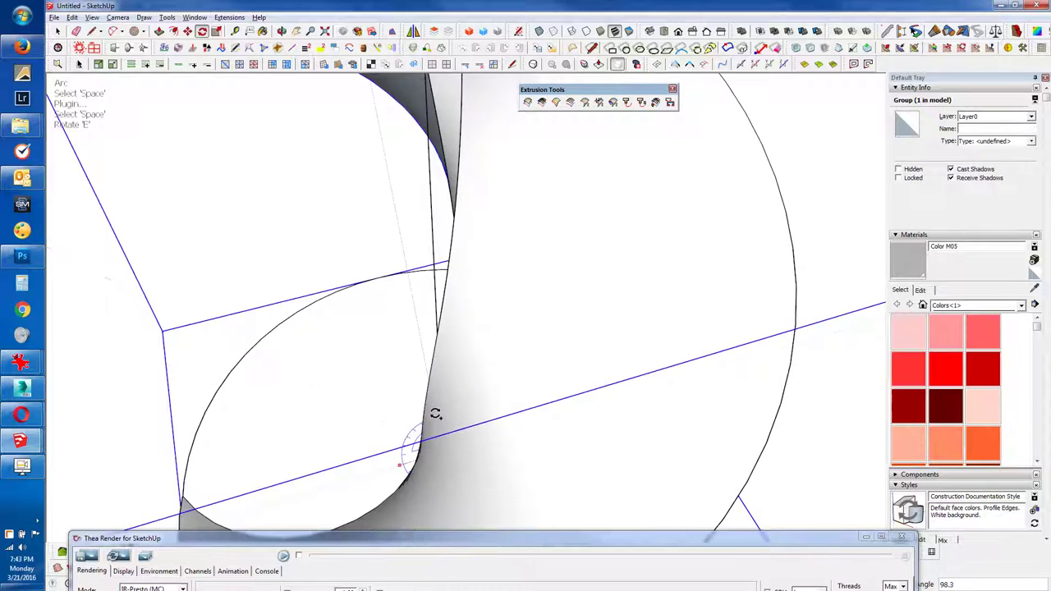
scroll(433, 414, "down", 3)
scroll(430, 418, "down", 4)
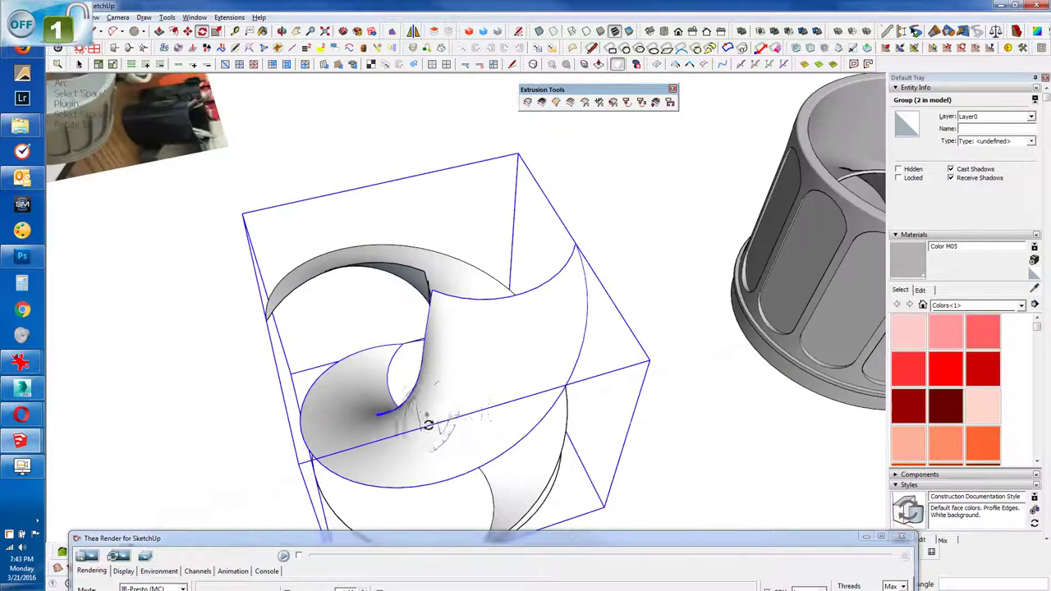
Step: Switch to Front then Top views, orbit to an oblique angle and zoom in
key("f")
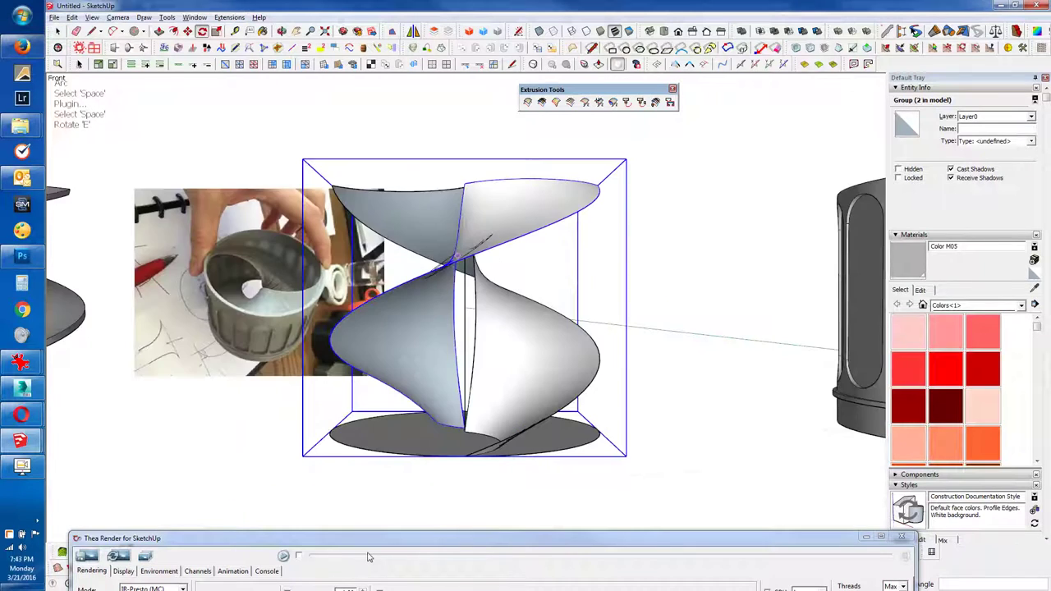
key("t")
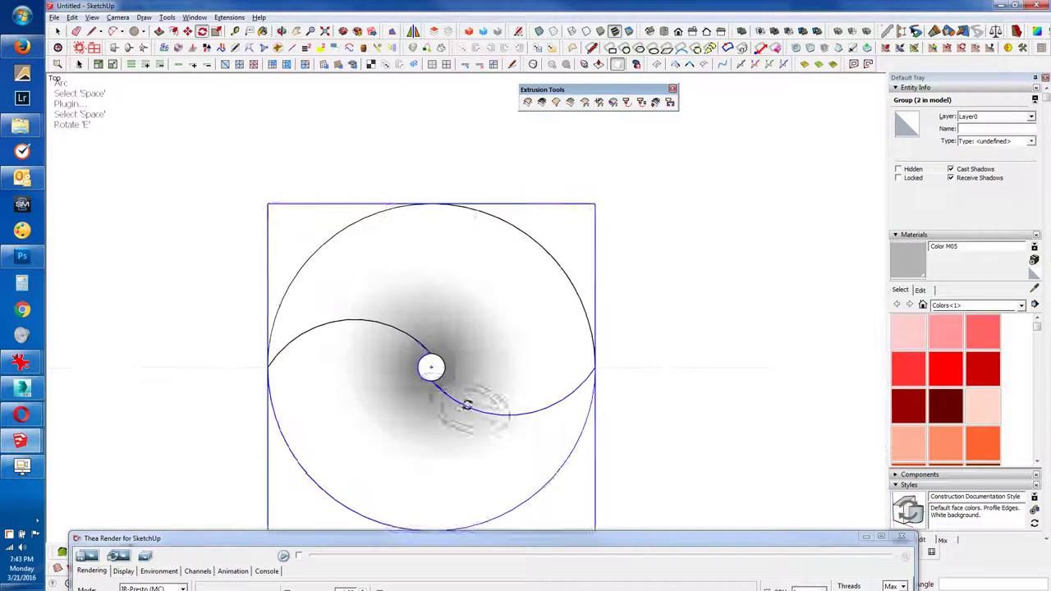
scroll(465, 404, "up", 2)
scroll(457, 347, "down", 4)
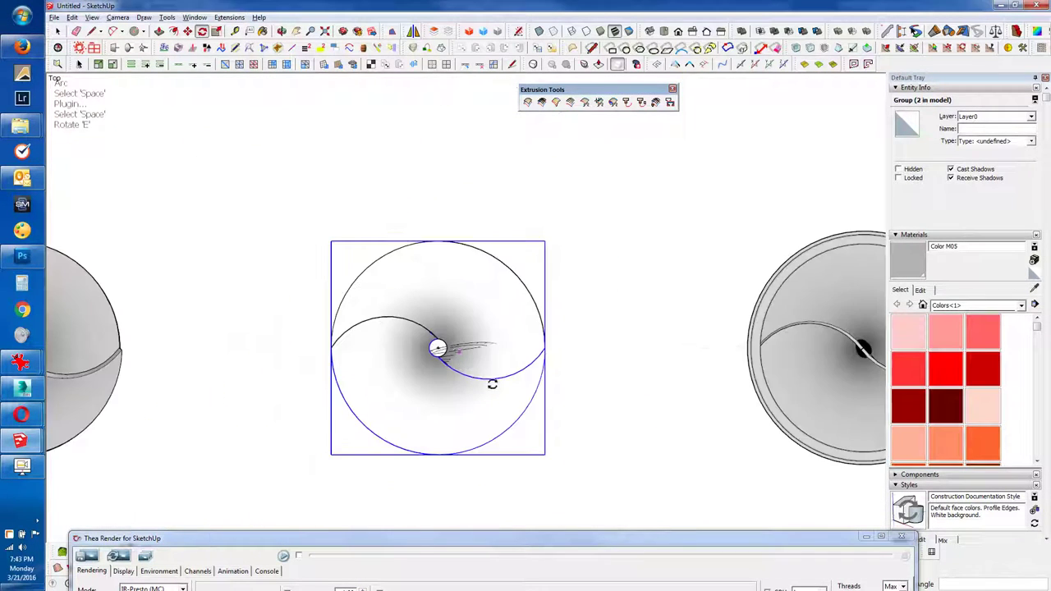
mouse_move(495, 413)
middle_mouse_down()
mouse_move(414, 238)
mouse_move(746, 246)
mouse_move(664, 223)
mouse_move(378, 191)
mouse_move(457, 328)
mouse_move(438, 256)
middle_mouse_up()
key("space")
scroll(439, 256, "up", 2)
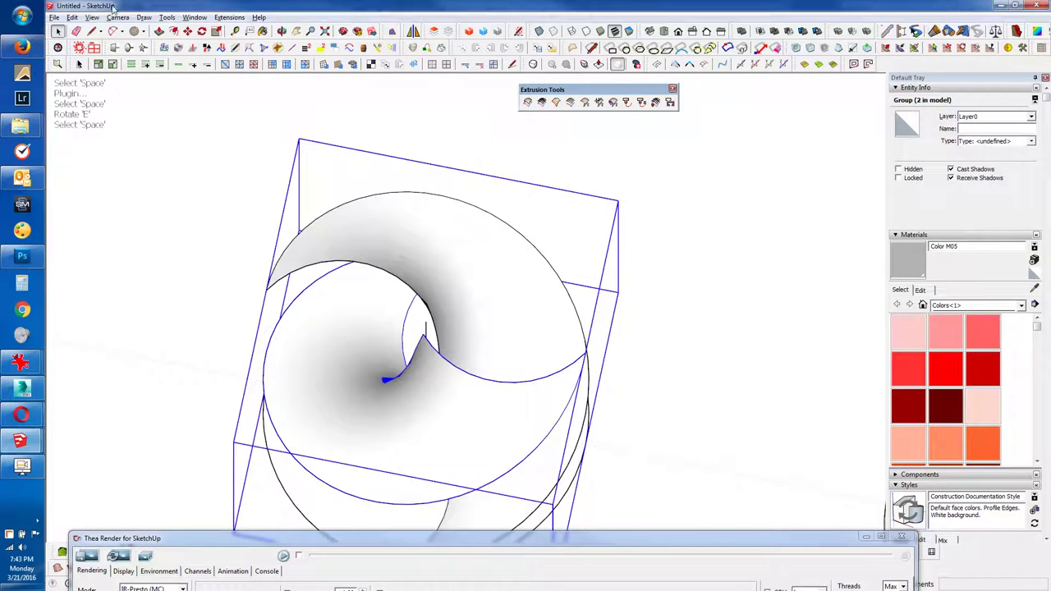
Step: Shell both twisted surfaces of the insert with Tools > Shell
left_click(167, 17)
left_click(167, 17)
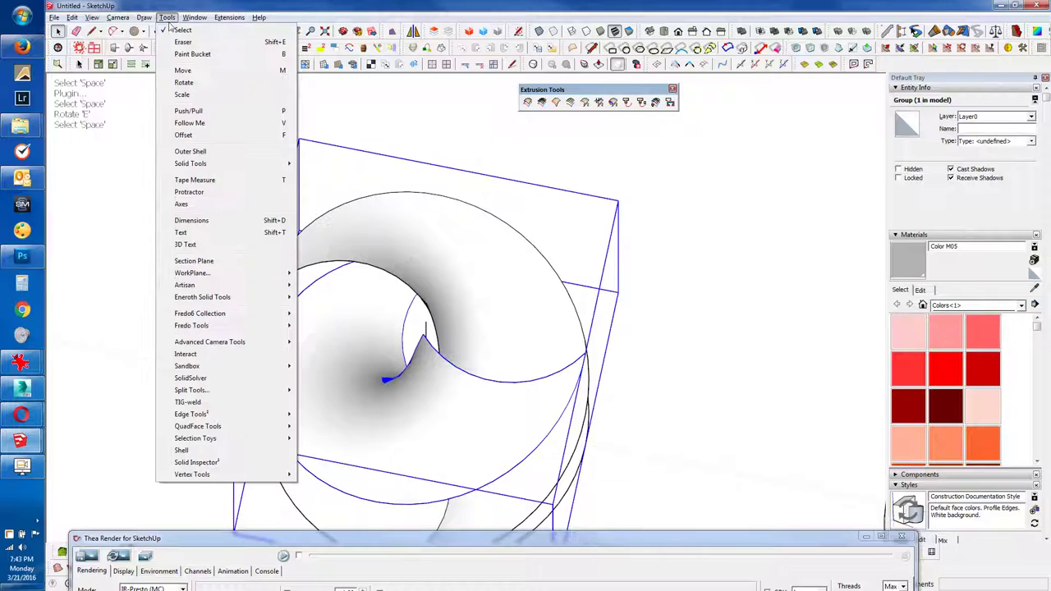
left_click(180, 450)
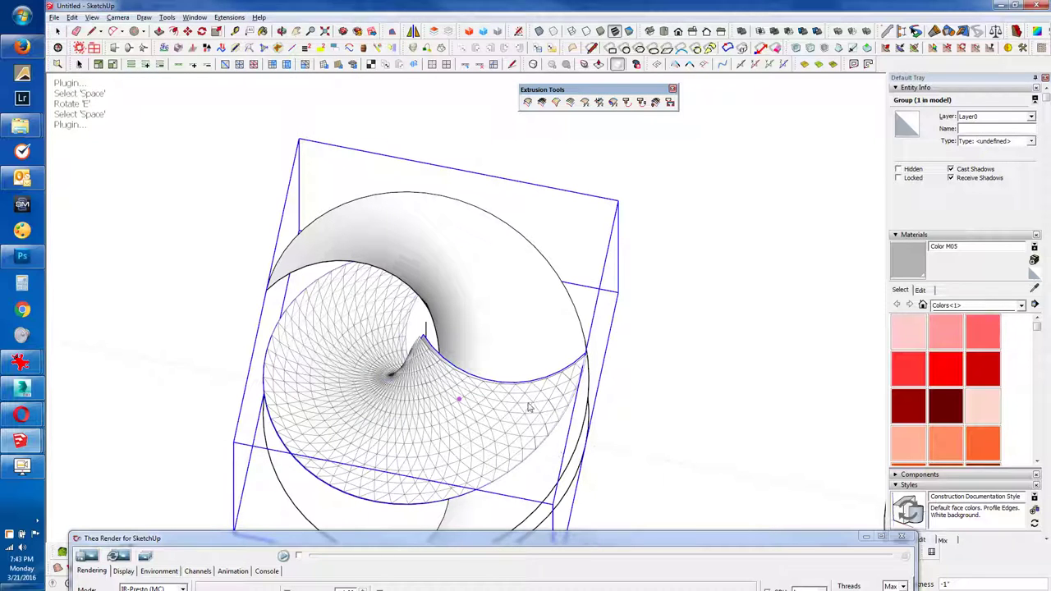
key("space")
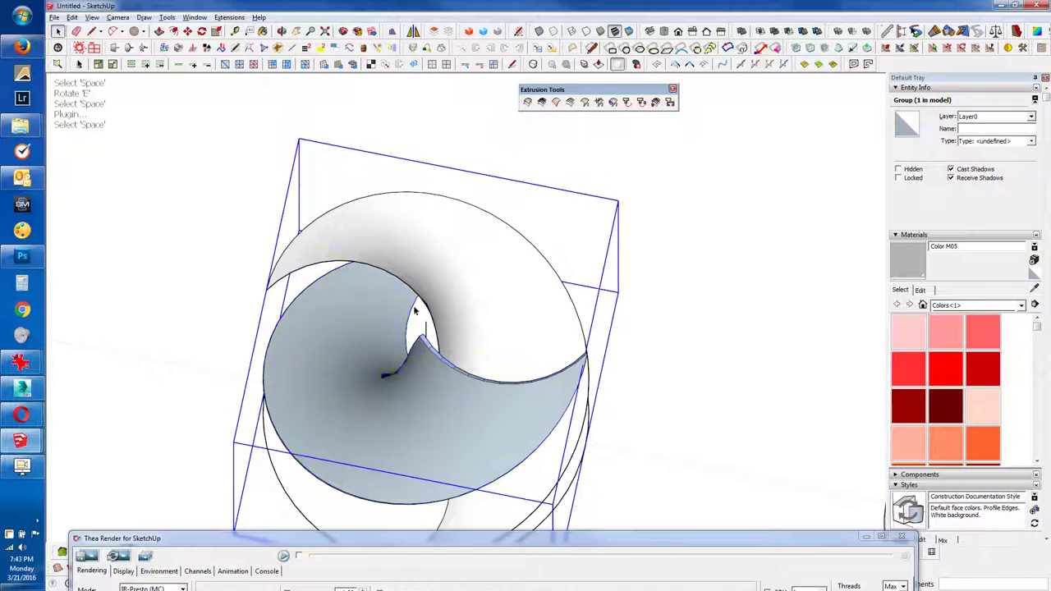
left_click(167, 17)
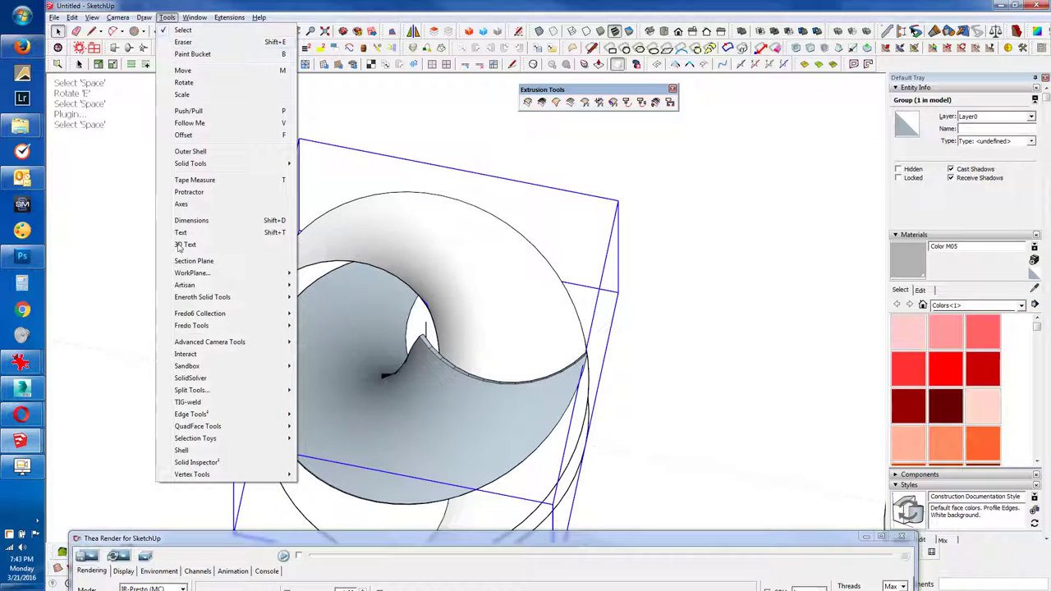
left_click(194, 450)
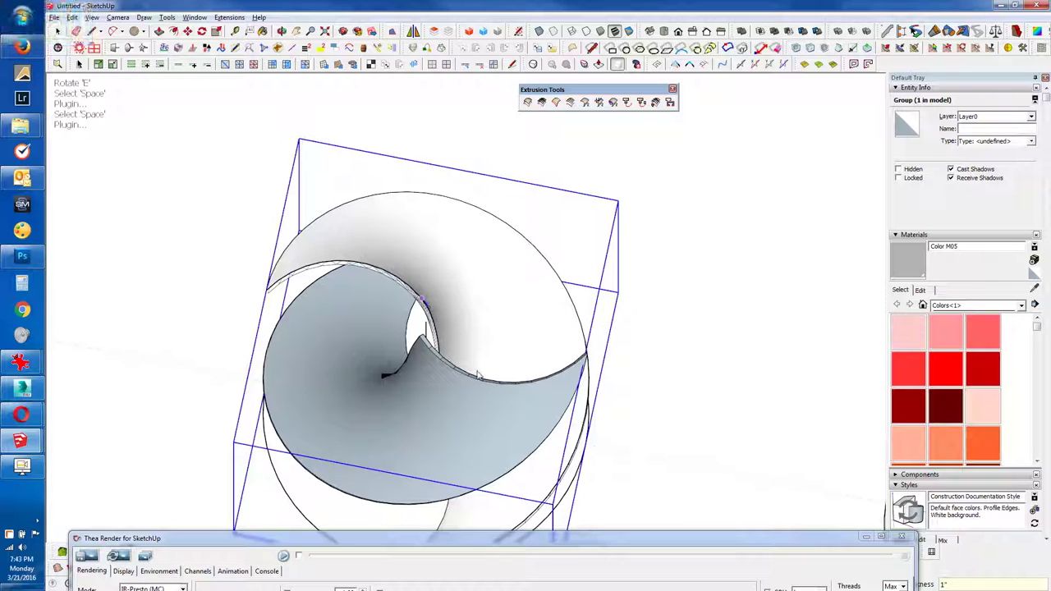
Step: Undo the extra mesh edits back to the shelled surfaces and orbit to a near-overhead view
key("ctrl+z")
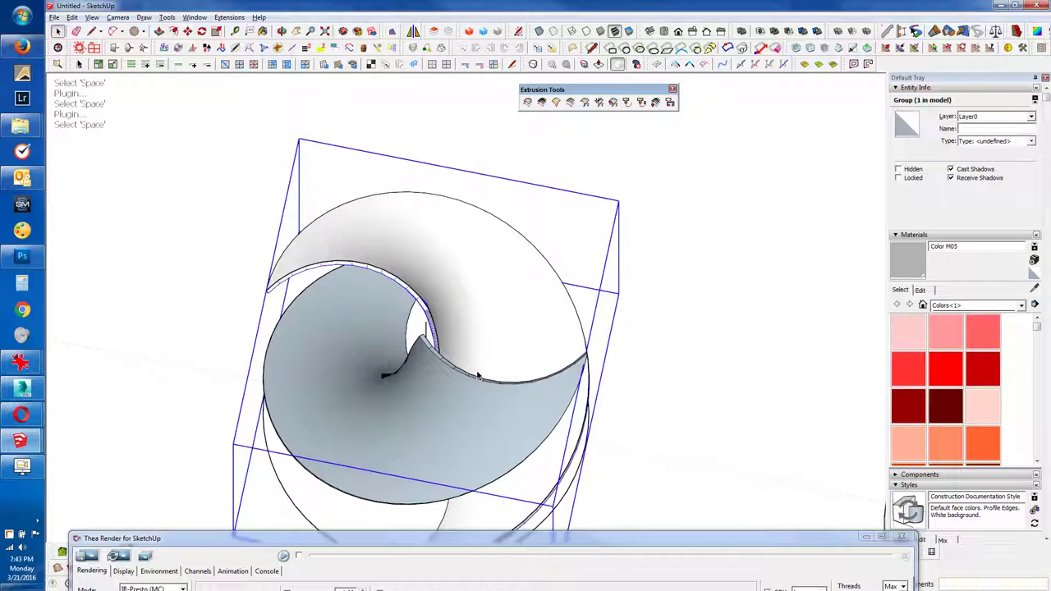
key("ctrl+z")
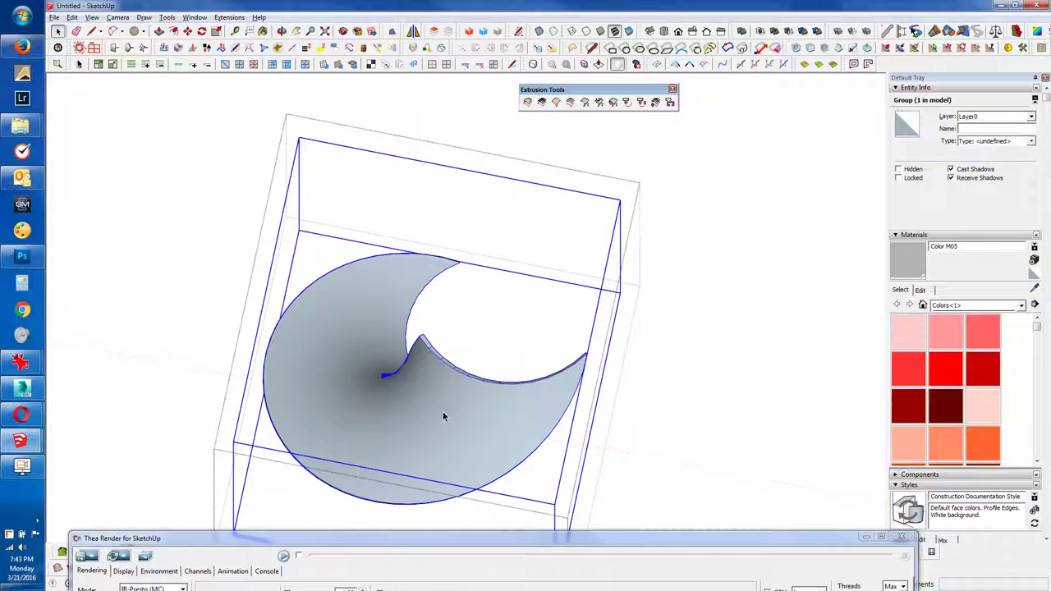
key("ctrl+z")
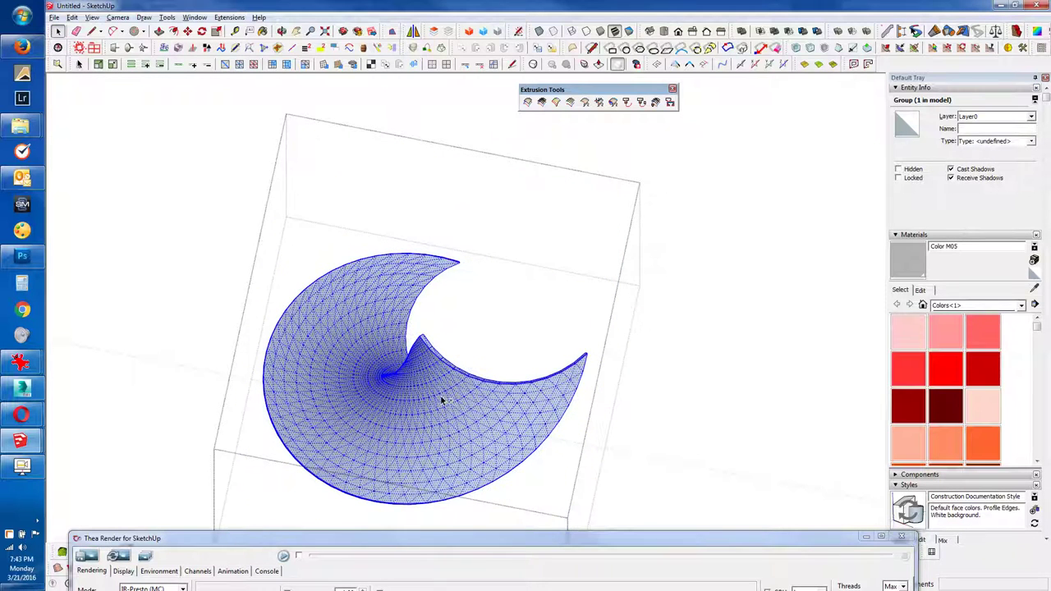
key("ctrl+z")
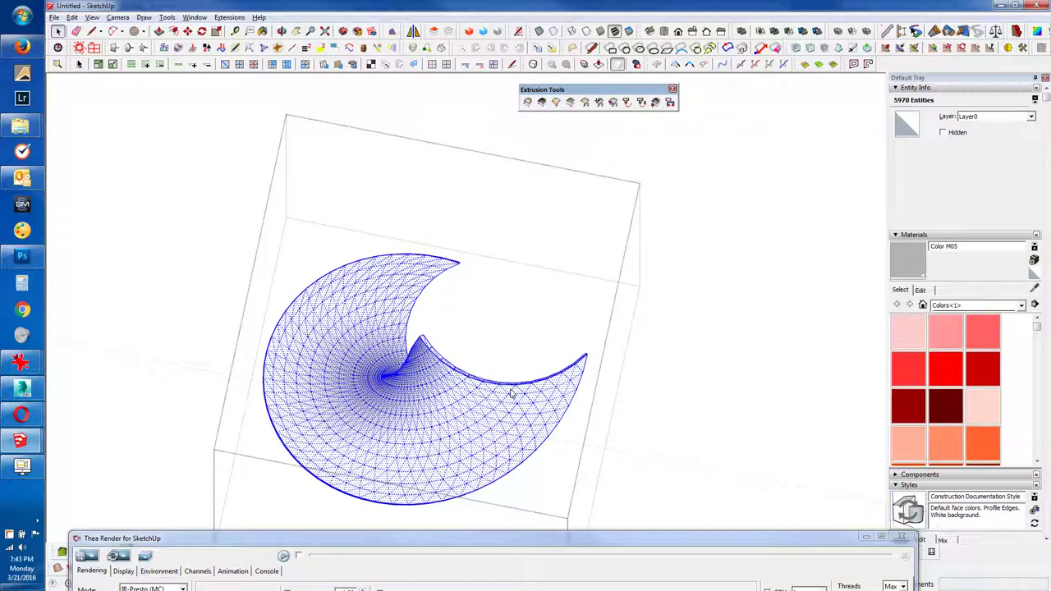
key("ctrl+z")
key("ctrl+z")
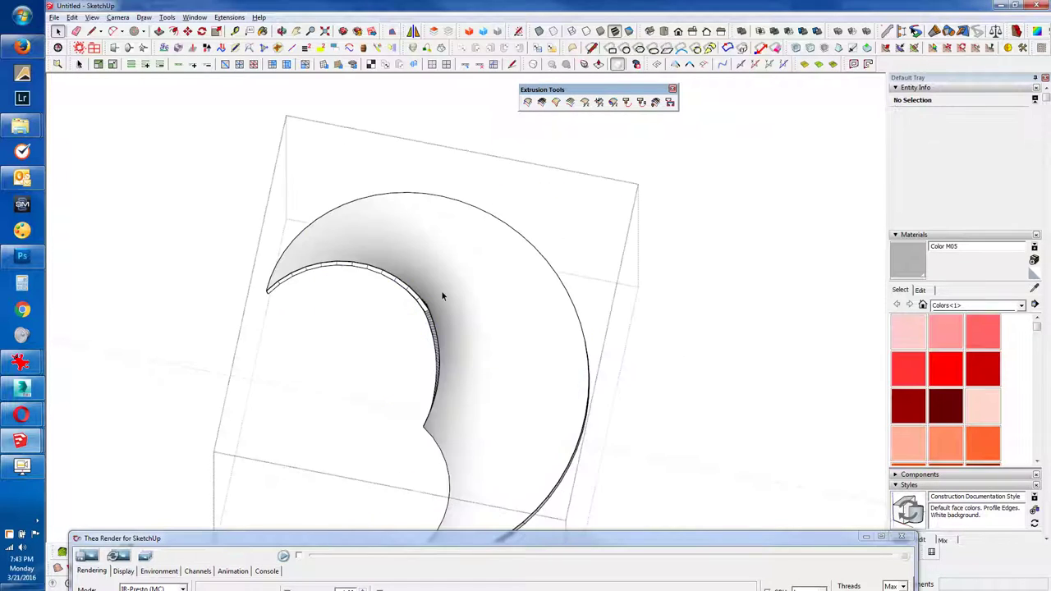
key("ctrl+z")
key("ctrl+z")
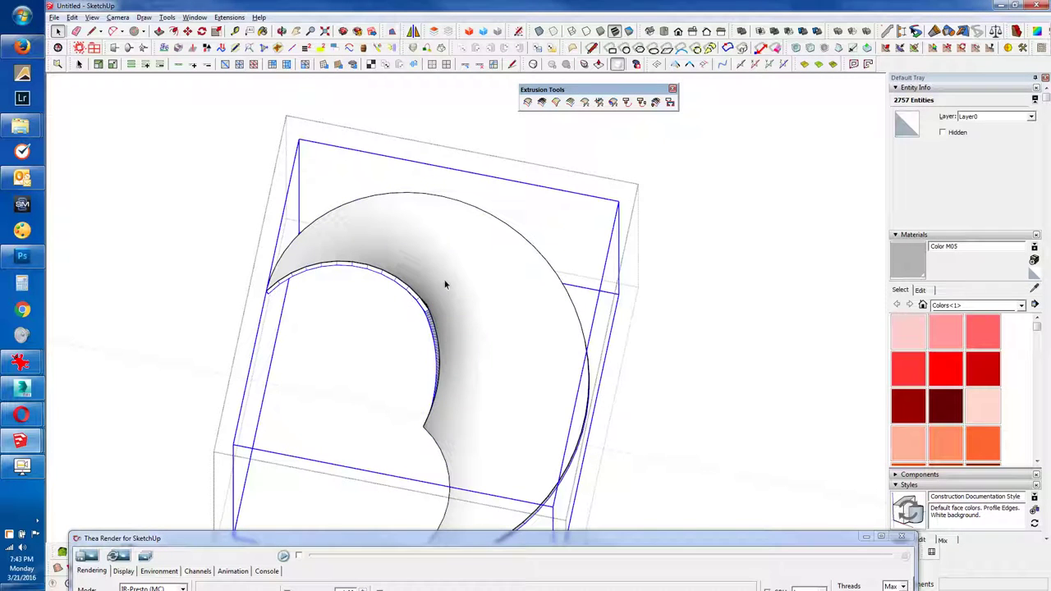
key("ctrl+z")
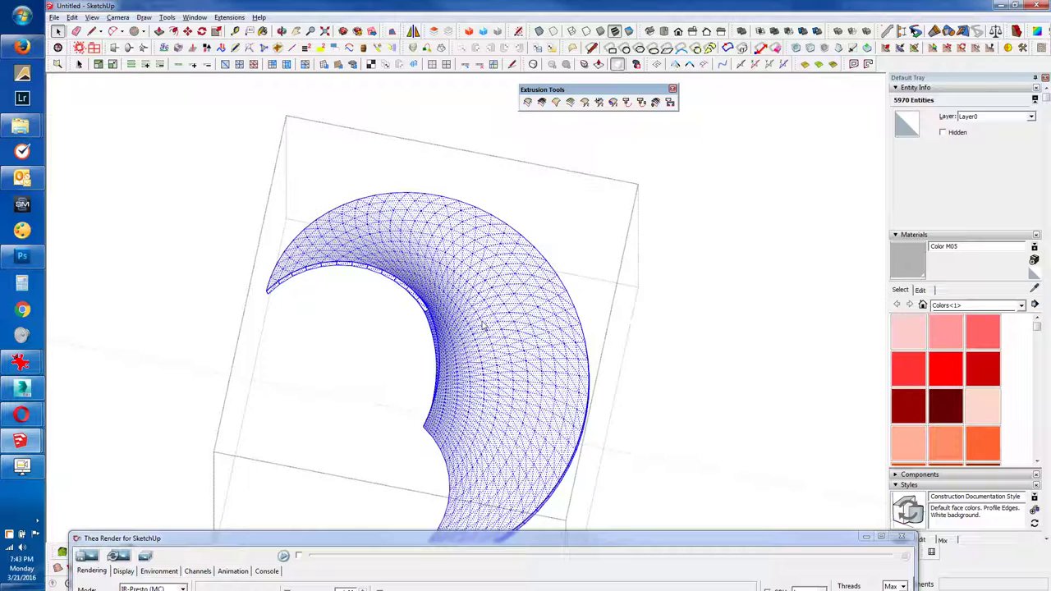
key("space")
mouse_move(464, 349)
middle_mouse_down()
mouse_move(468, 433)
mouse_move(462, 197)
middle_mouse_up()
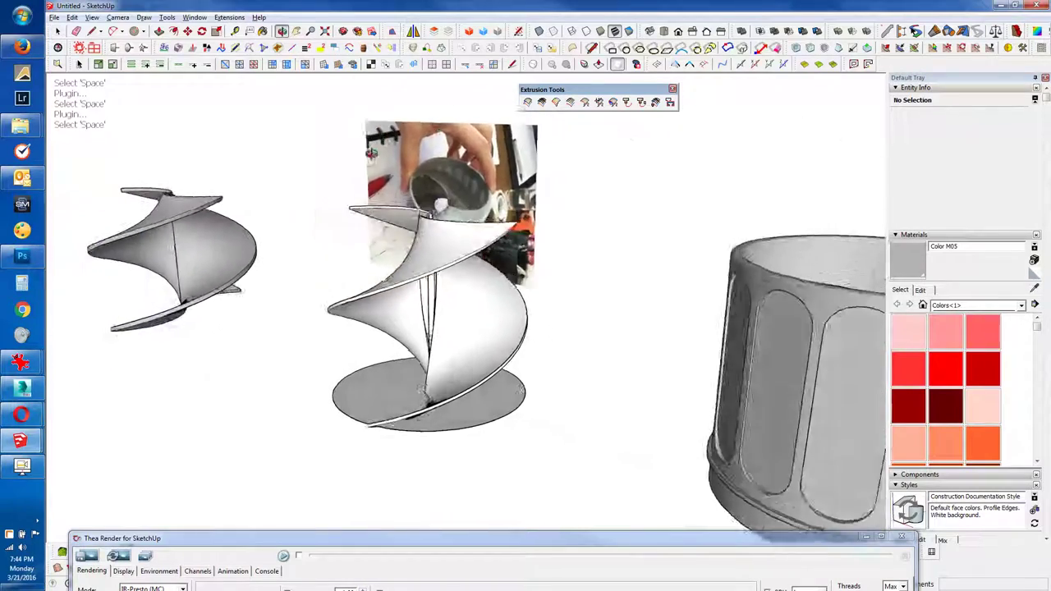
Step: Orbit and zoom around the spiral insert from a top-down angle
mouse_move(462, 197)
middle_mouse_down()
mouse_move(449, 348)
mouse_move(469, 424)
mouse_move(505, 375)
mouse_move(482, 361)
mouse_move(525, 394)
mouse_move(605, 347)
mouse_move(599, 422)
mouse_move(516, 375)
middle_mouse_up()
scroll(484, 385, "up", 3)
scroll(498, 396, "up", 3)
scroll(472, 374, "up", 3)
scroll(468, 378, "up", 2)
scroll(517, 375, "down", 5)
mouse_move(436, 347)
middle_mouse_down()
mouse_move(425, 376)
mouse_move(265, 241)
mouse_move(384, 321)
mouse_move(359, 246)
mouse_move(444, 299)
middle_mouse_up()
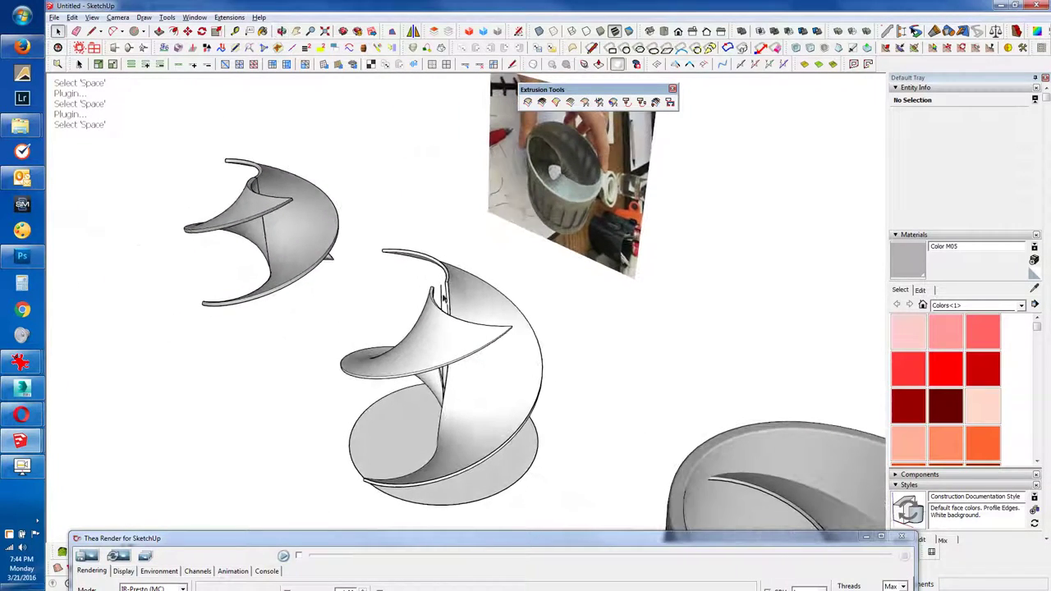
middle_click_drag(361, 329, 464, 375)
scroll(474, 166, "up", 2)
scroll(472, 168, "up", 1)
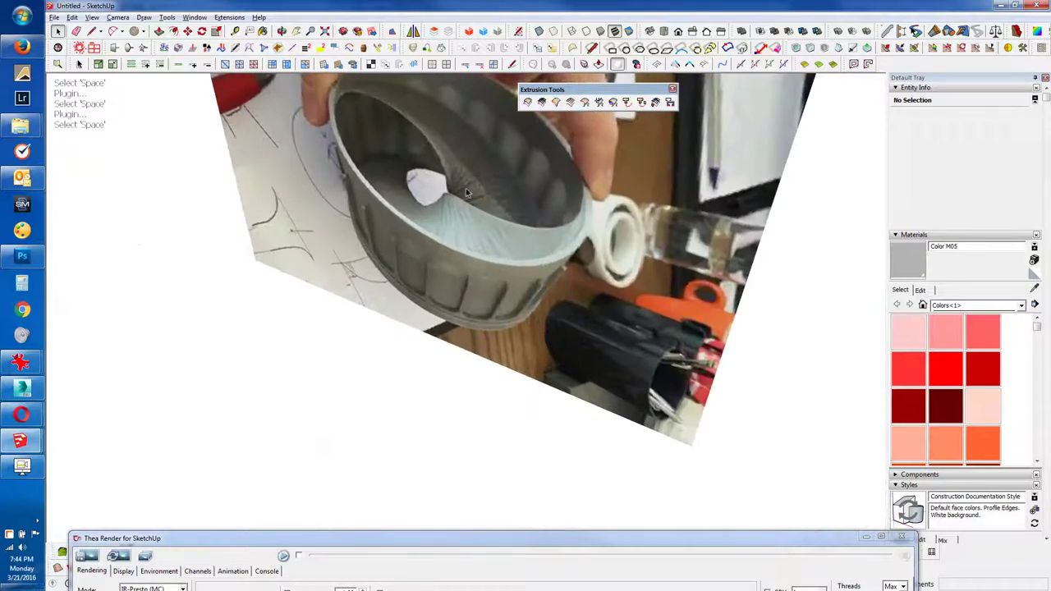
scroll(468, 170, "up", 2)
scroll(467, 170, "down", 2)
scroll(484, 179, "down", 2)
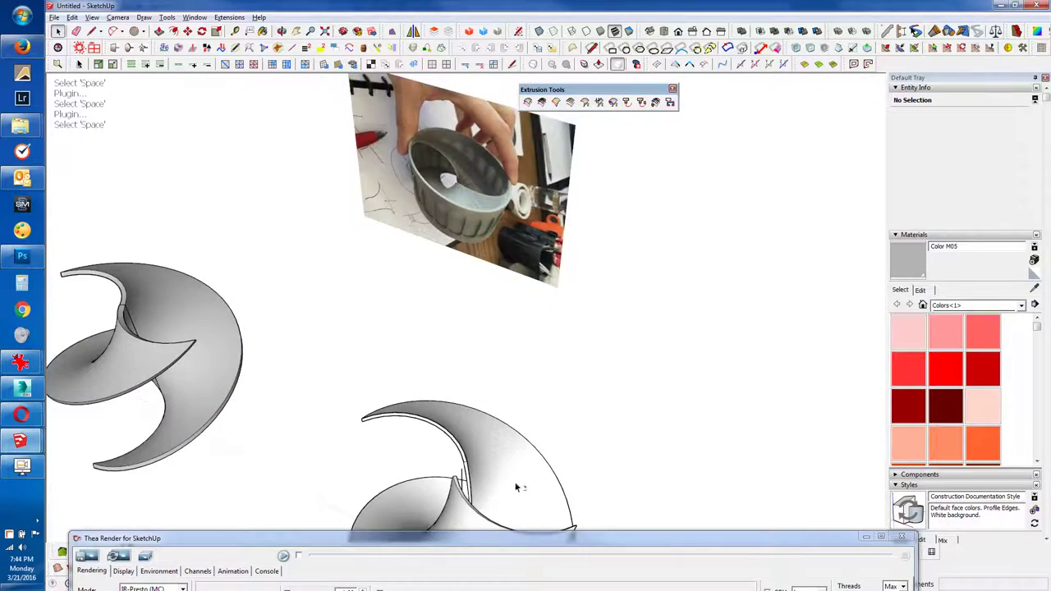
Step: Orbit between the three models and the reference photo to frame them all
mouse_move(516, 488)
middle_mouse_down()
mouse_move(476, 317)
mouse_move(328, 394)
mouse_move(359, 310)
mouse_move(281, 316)
mouse_move(361, 296)
mouse_move(436, 298)
mouse_move(471, 328)
mouse_move(516, 202)
middle_mouse_up()
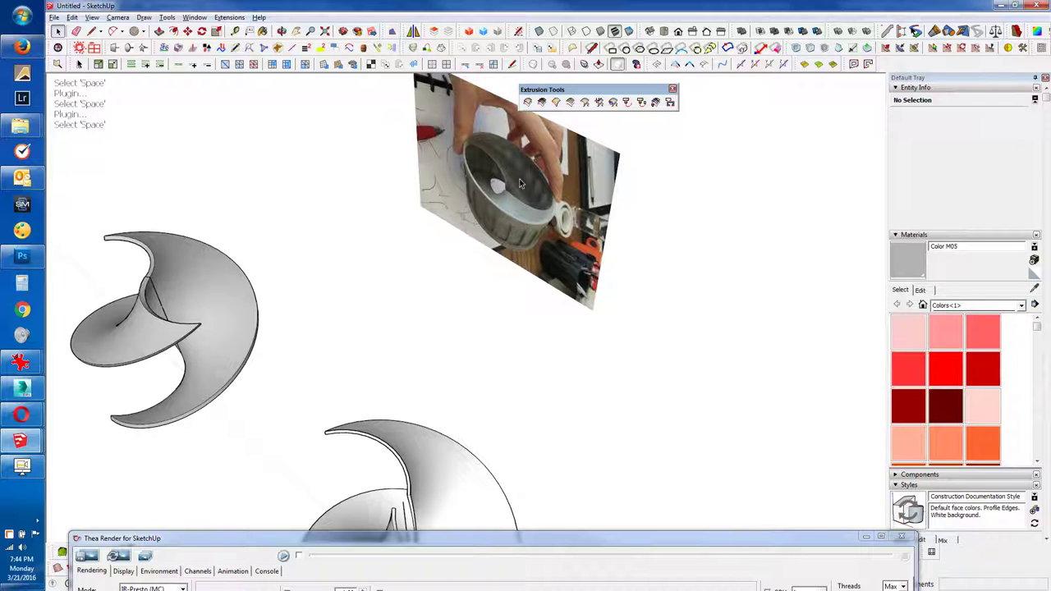
mouse_move(519, 184)
middle_mouse_down()
mouse_move(462, 321)
mouse_move(410, 238)
middle_mouse_up()
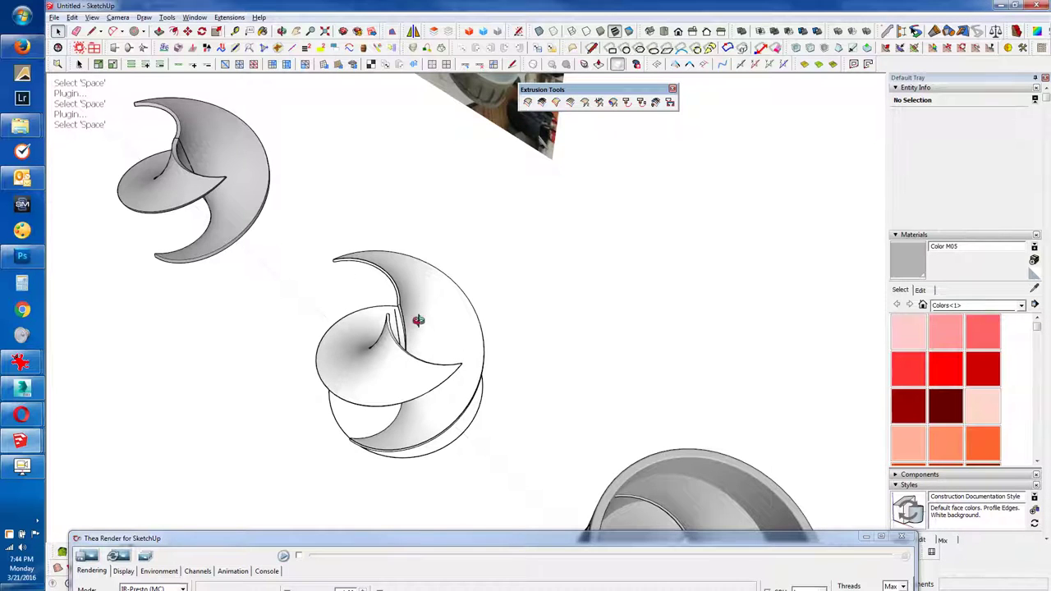
mouse_move(417, 320)
middle_mouse_down()
mouse_move(504, 368)
mouse_move(426, 435)
middle_mouse_up()
middle_click_drag(492, 383, 403, 214)
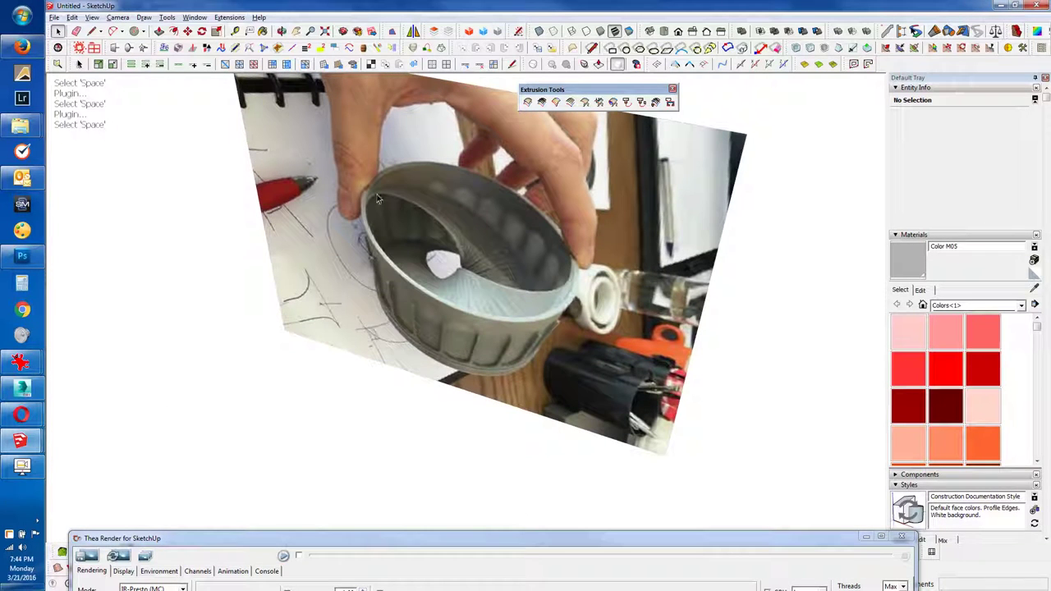
middle_click_drag(353, 201, 447, 384)
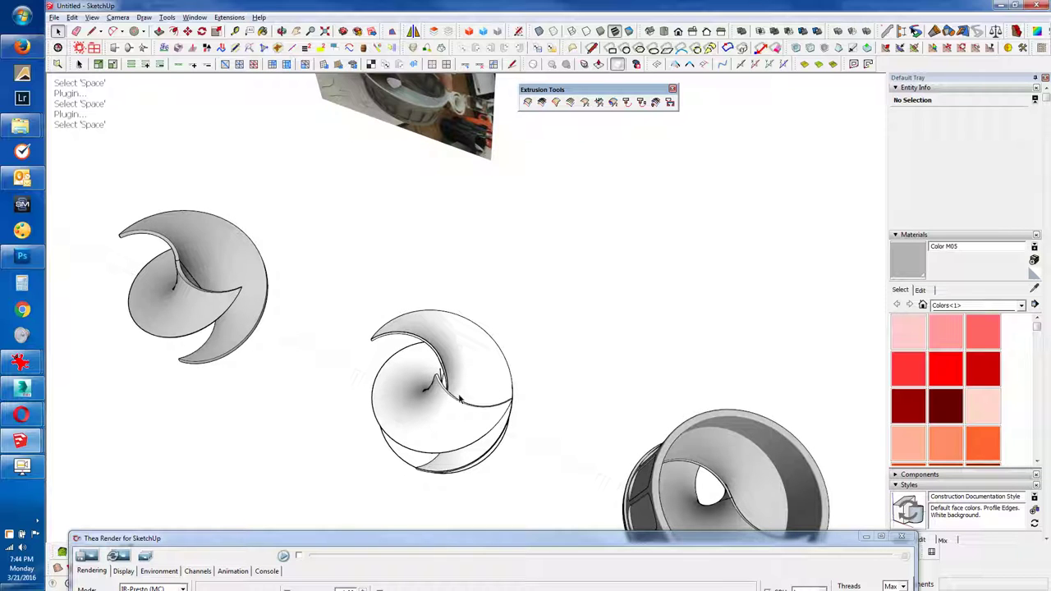
mouse_move(460, 400)
middle_mouse_down()
mouse_move(520, 457)
mouse_move(512, 469)
mouse_move(449, 371)
mouse_move(333, 254)
mouse_move(370, 243)
middle_mouse_up()
scroll(474, 139, "up", 3)
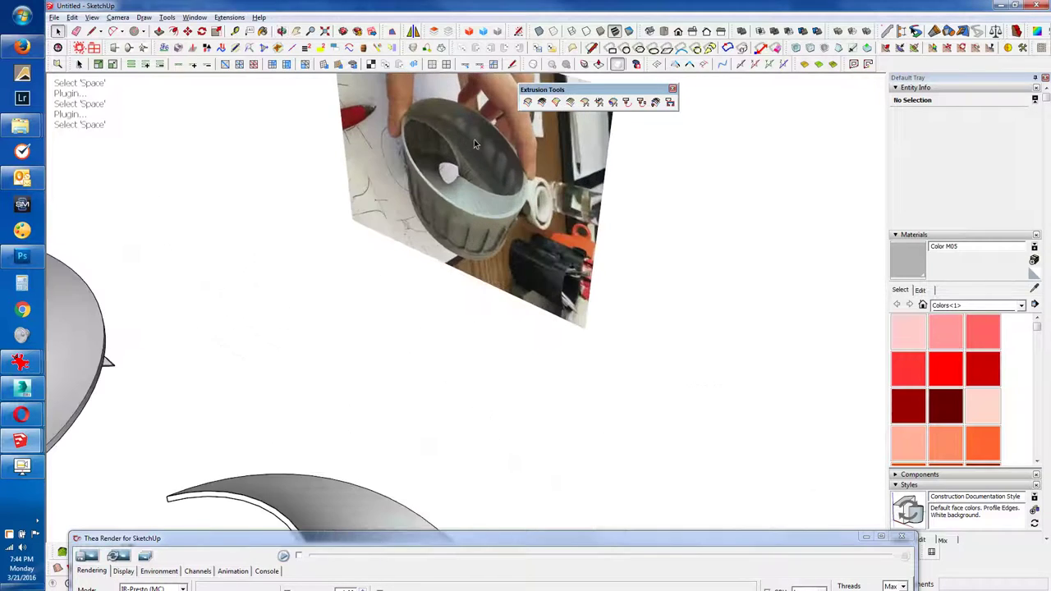
scroll(474, 138, "down", 3)
scroll(443, 246, "down", 2)
mouse_move(414, 357)
middle_mouse_down()
mouse_move(455, 411)
mouse_move(466, 480)
middle_mouse_up()
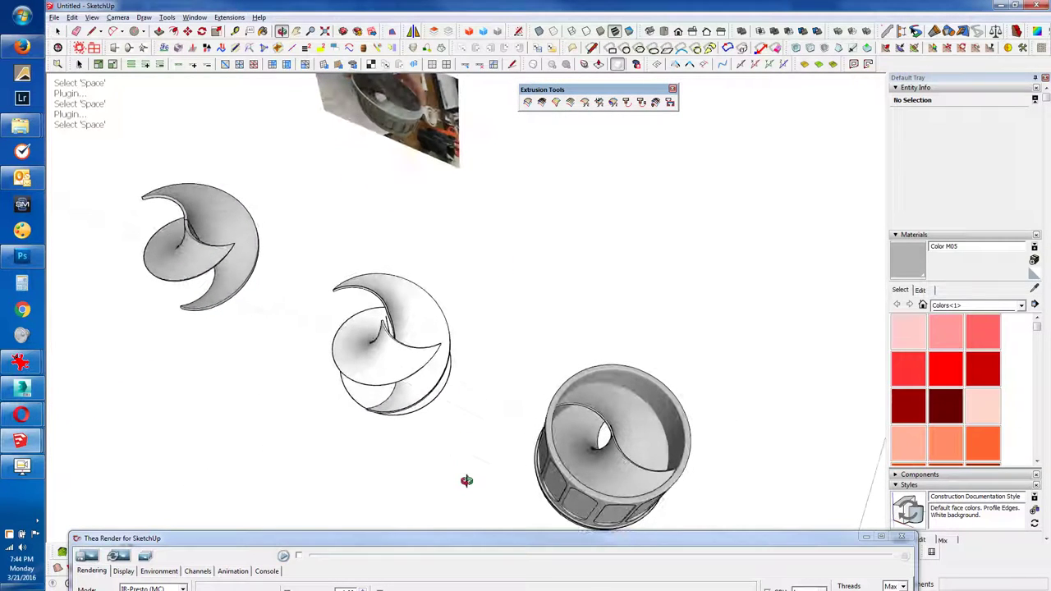
Step: Paint the middle insert's spiral face with Color M05
key("b")
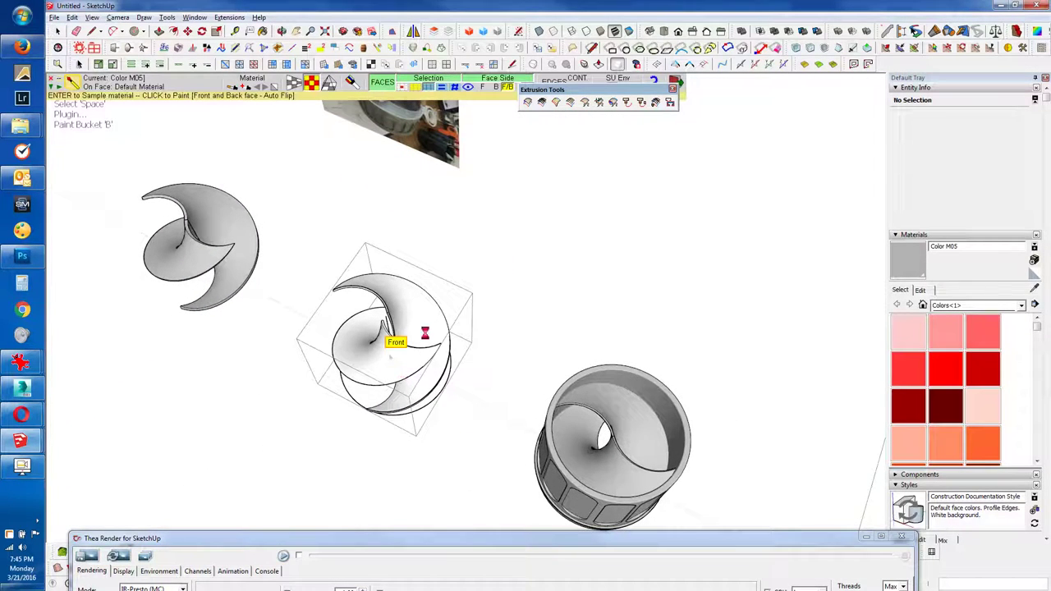
left_click(421, 328)
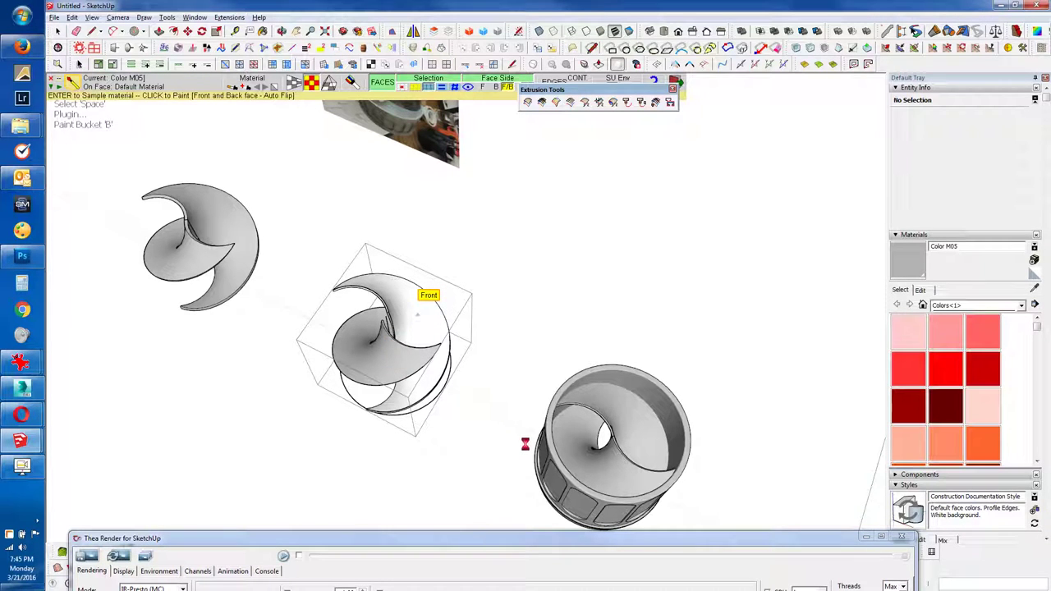
middle_click_drag(623, 472, 587, 388, "shift")
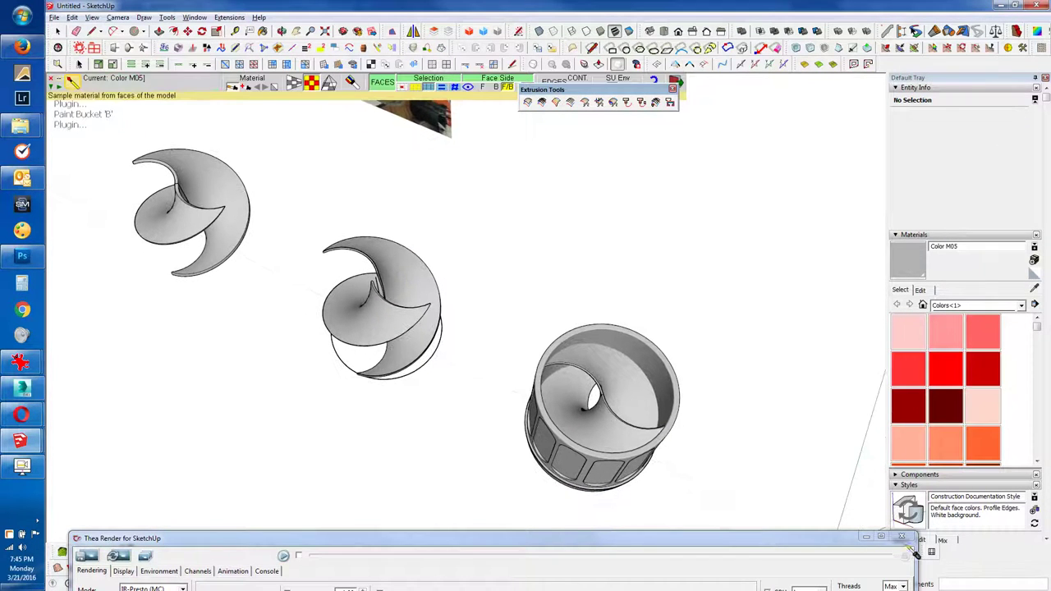